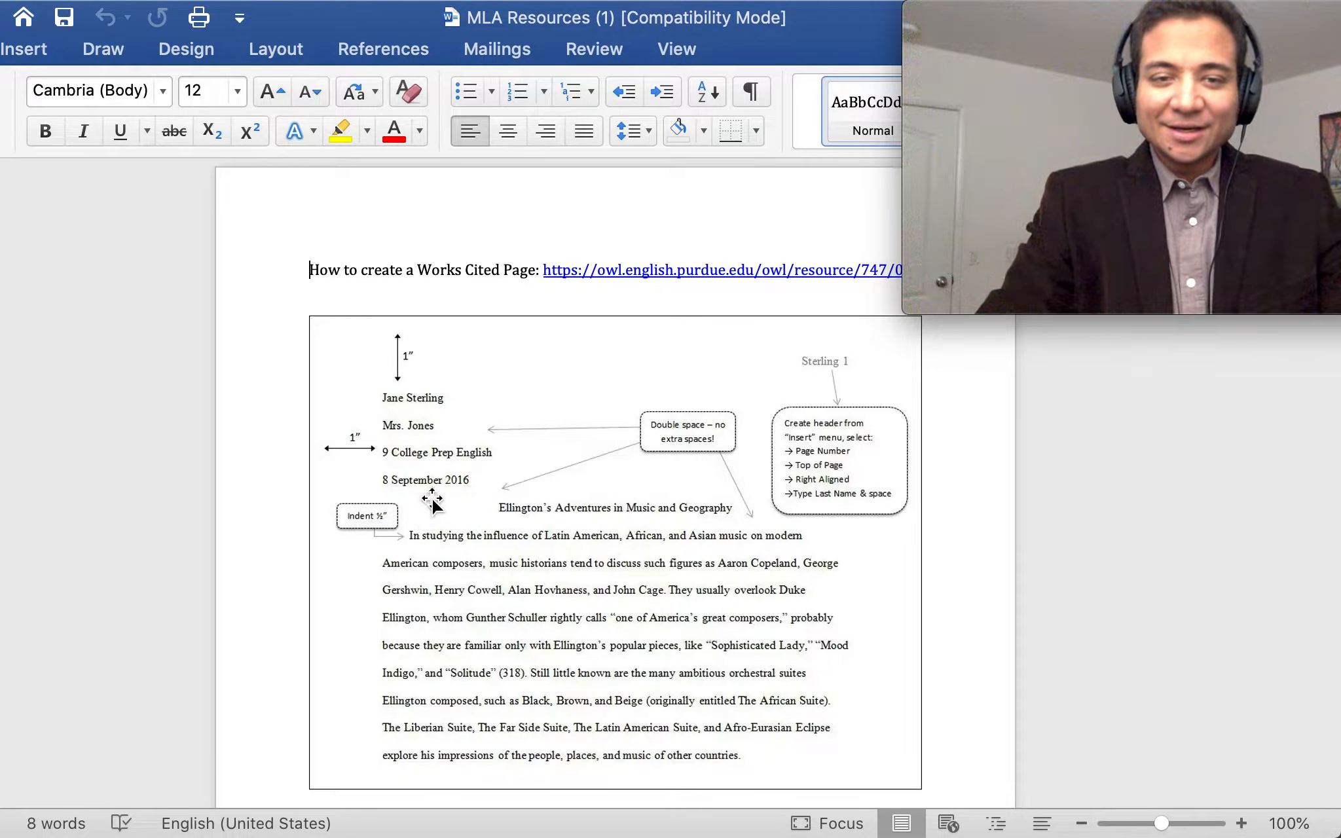
# Zoom in on the sample MLA paper to read its double-spaced heading and centered title
pyautogui.scroll(5, 432, 497)
pyautogui.scroll(1, 432, 498)
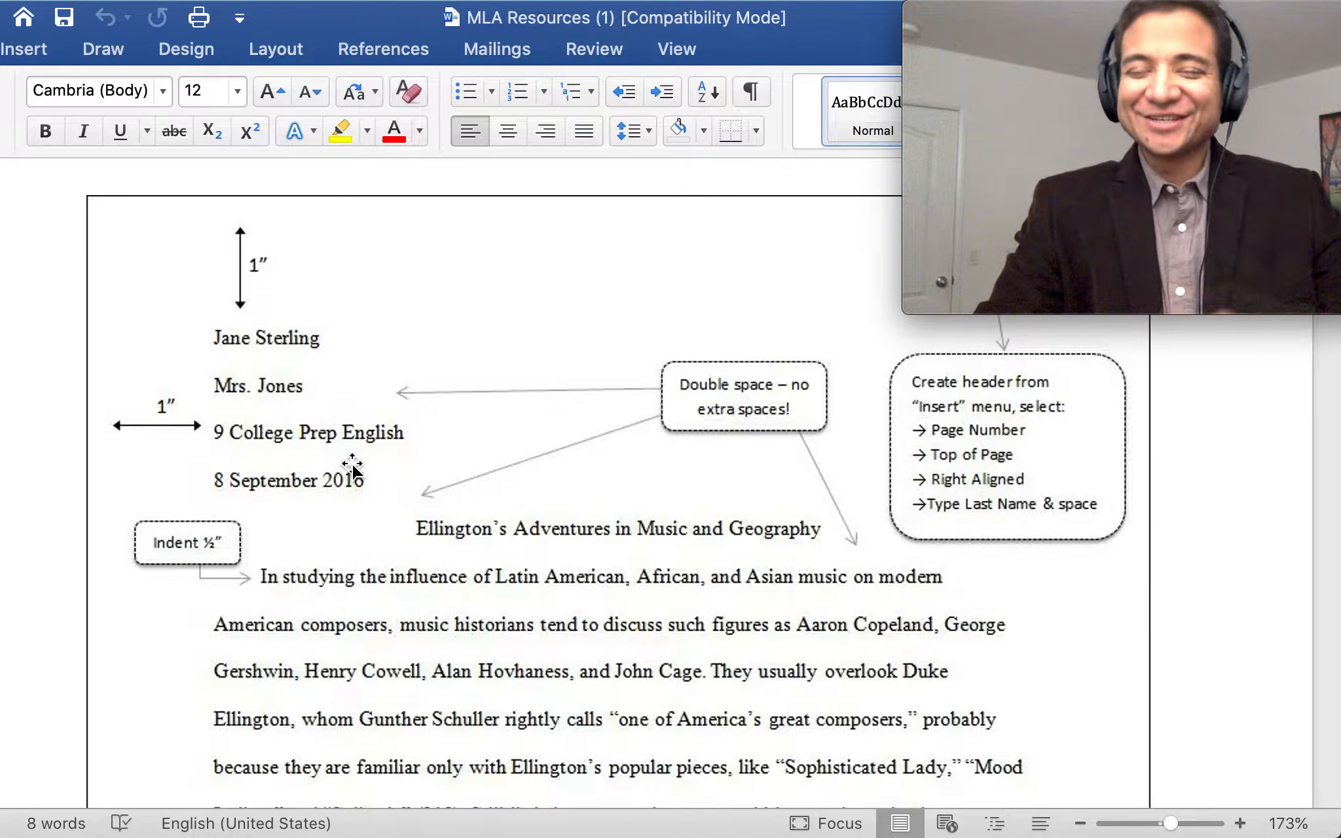
pyautogui.scroll(-5, 352, 466)
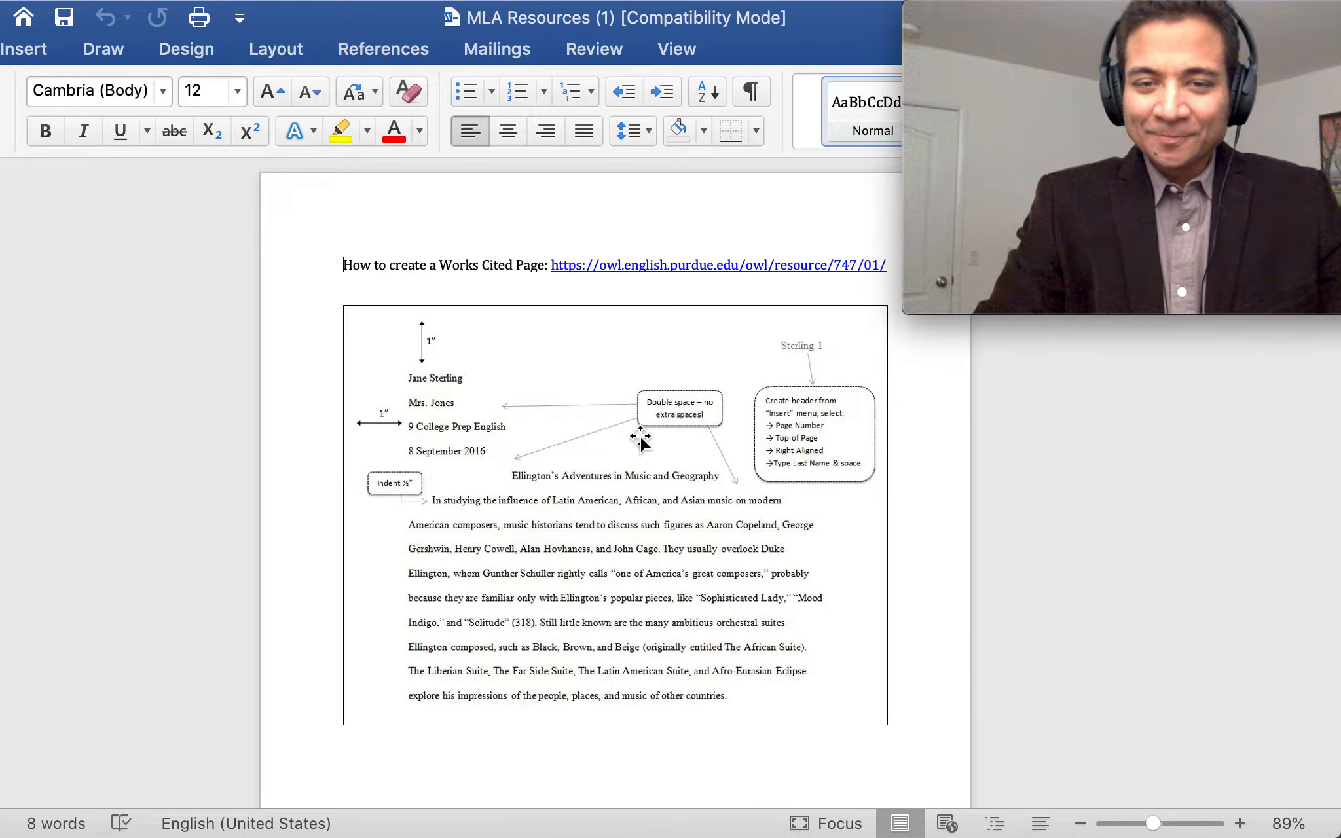
pyautogui.scroll(5, 639, 445)
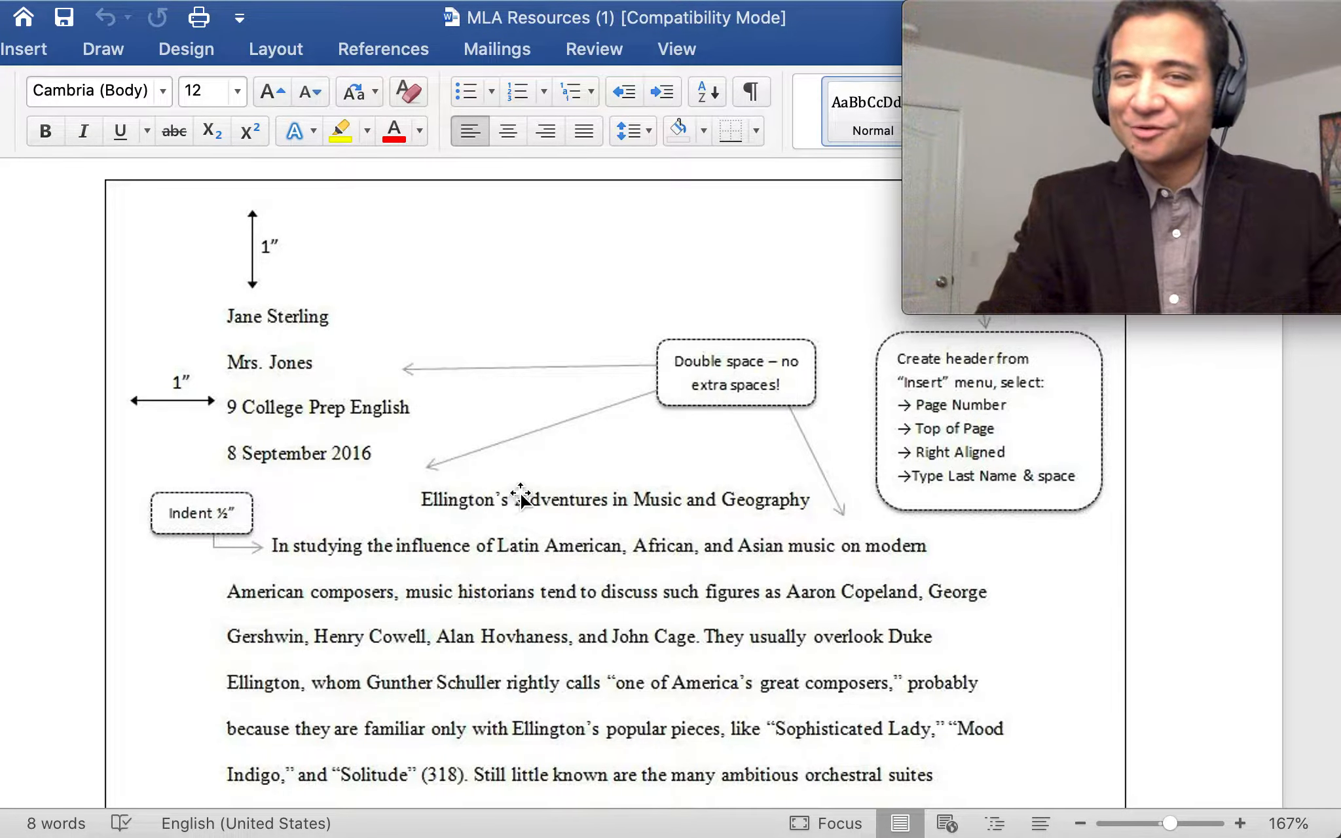
pyautogui.moveTo(858, 37); pyautogui.dragTo(729, 38)
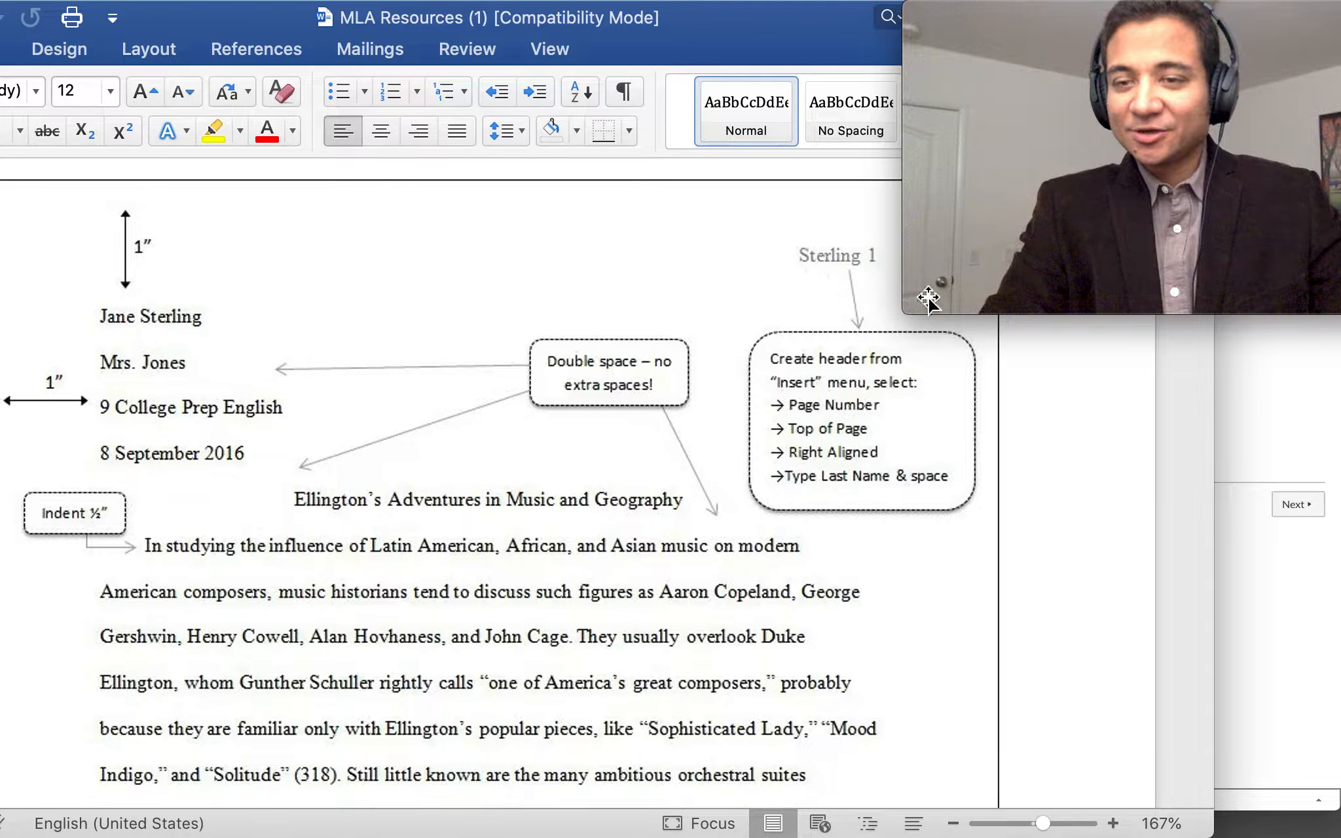
pyautogui.moveTo(1215, 470); pyautogui.dragTo(1340, 480)
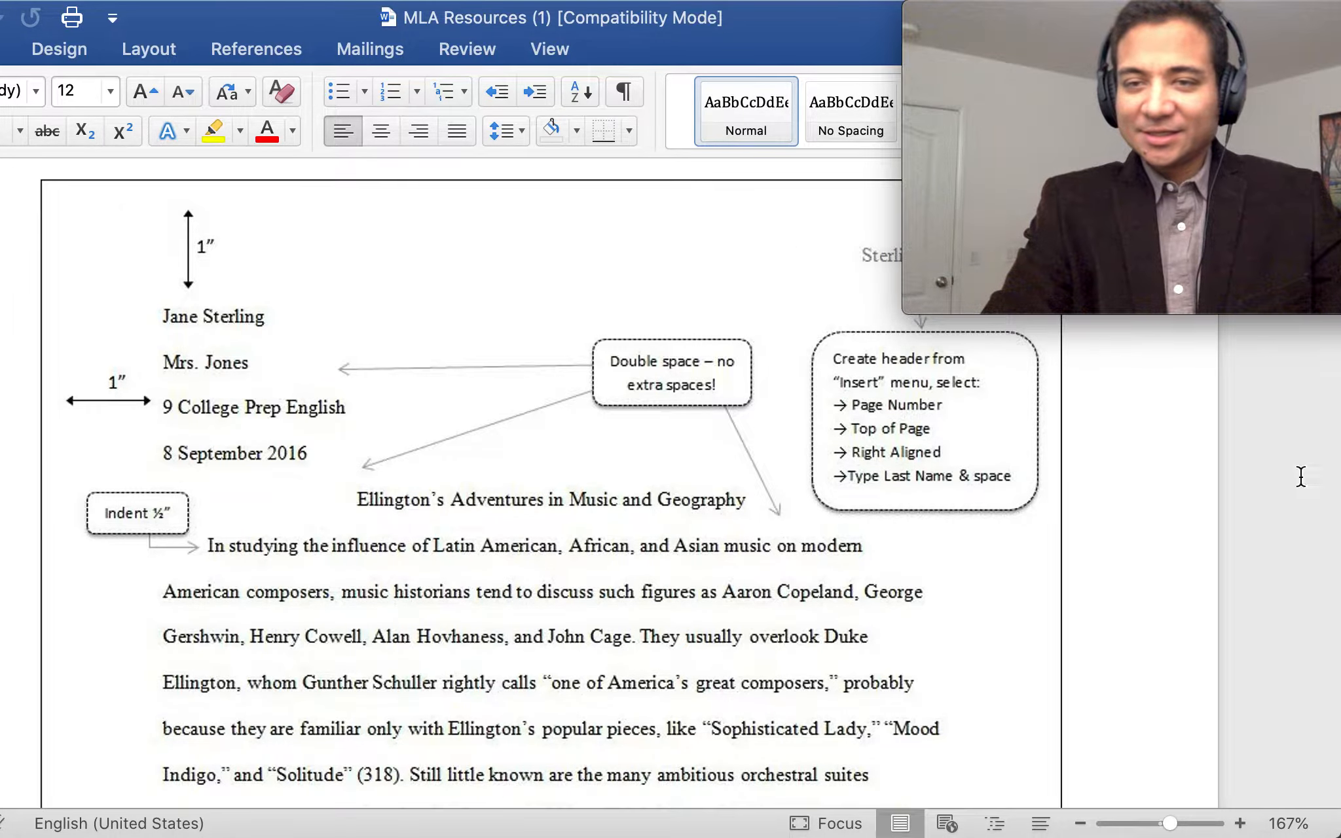
pyautogui.moveTo(739, 46); pyautogui.dragTo(603, 29)
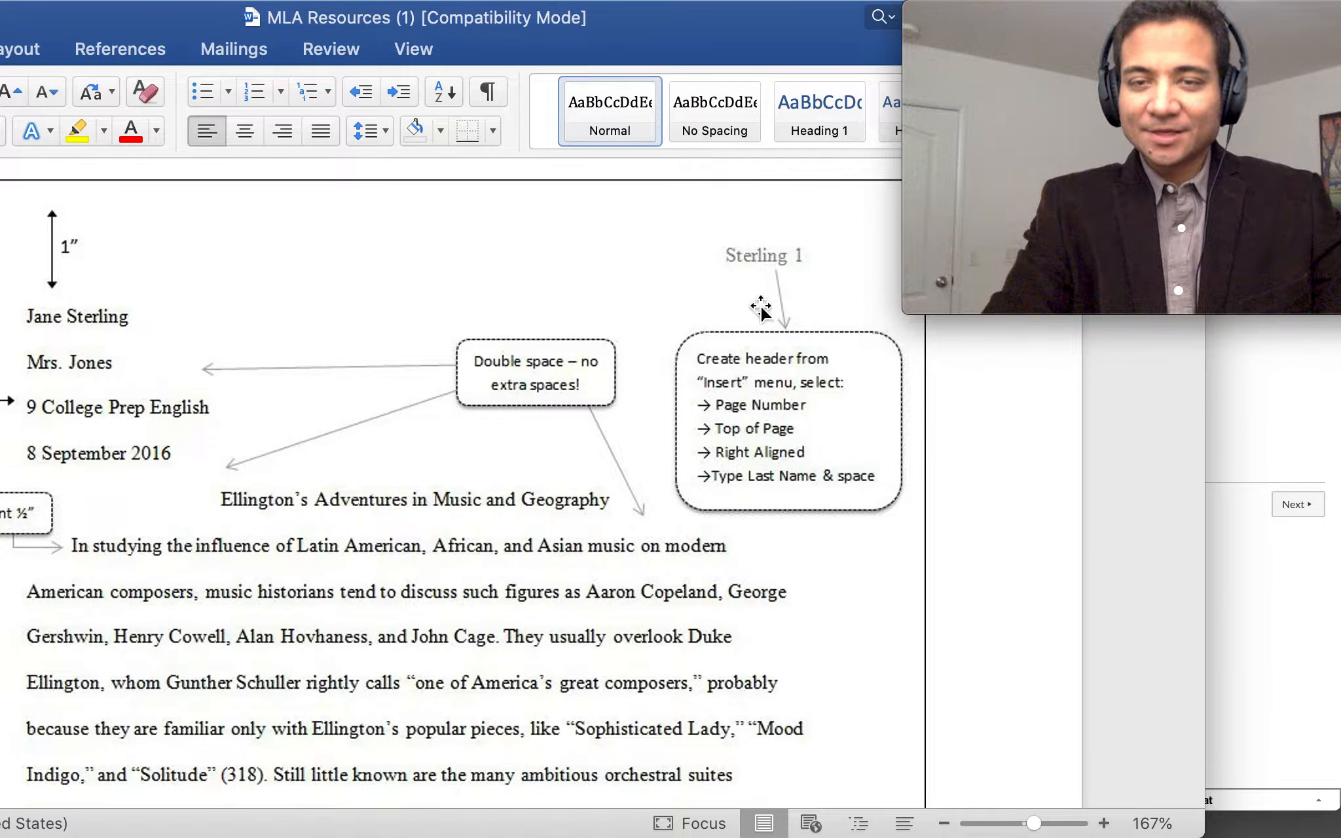
pyautogui.moveTo(683, 30); pyautogui.dragTo(811, 27)
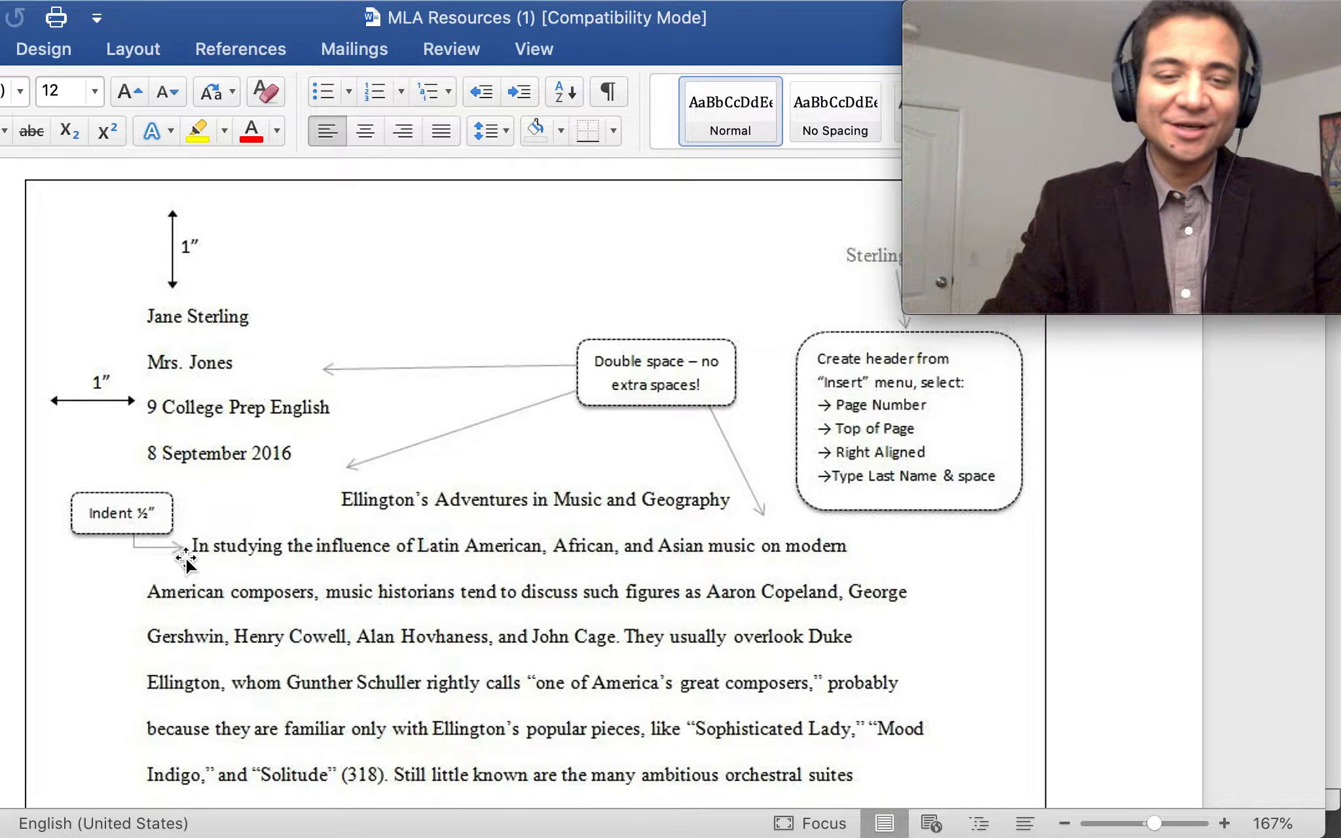
pyautogui.scroll(-3, 517, 534)
pyautogui.scroll(-5, 517, 534)
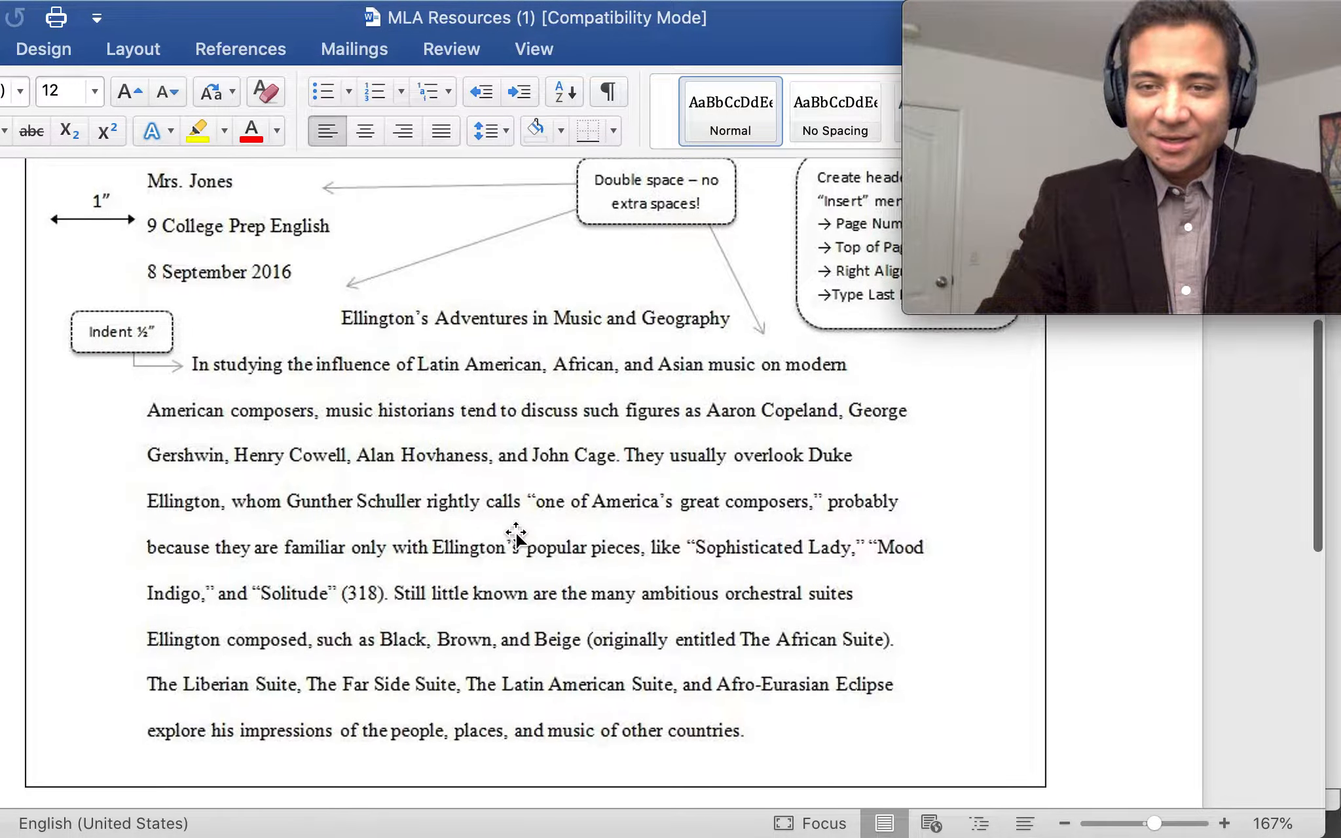
pyautogui.scroll(6, 516, 533)
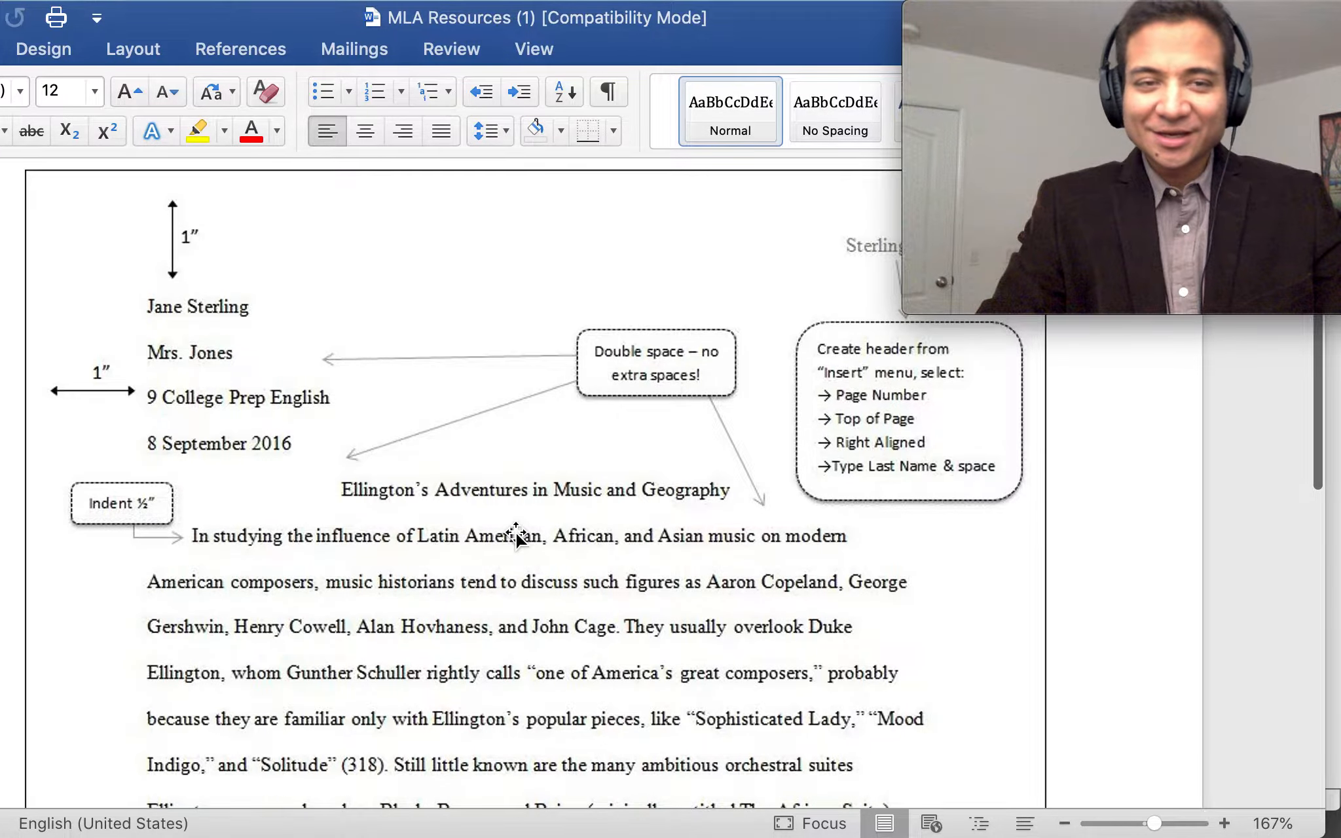
pyautogui.scroll(-1, 516, 532)
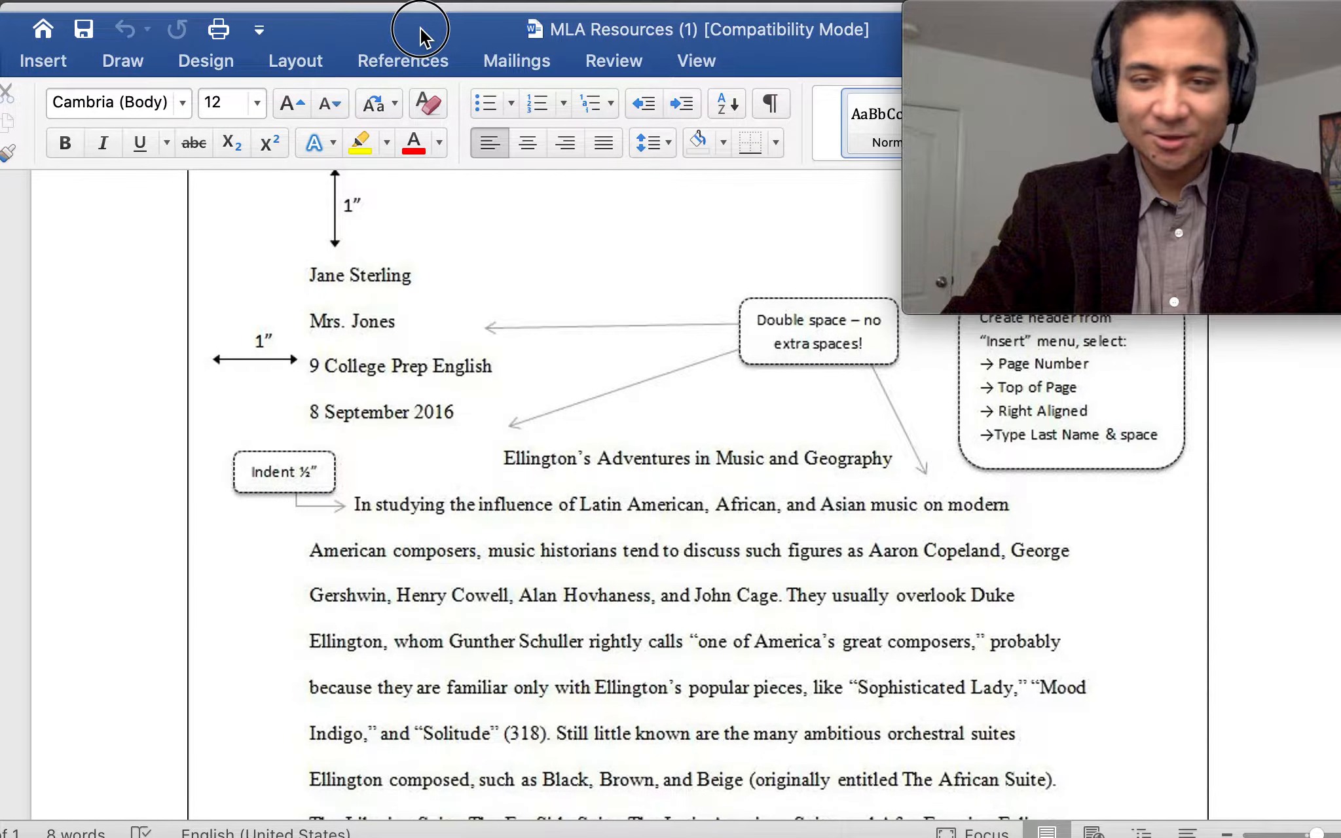
# Close the MLA Resources document and minimize the browser window
pyautogui.moveTo(404, 29); pyautogui.dragTo(565, 19)
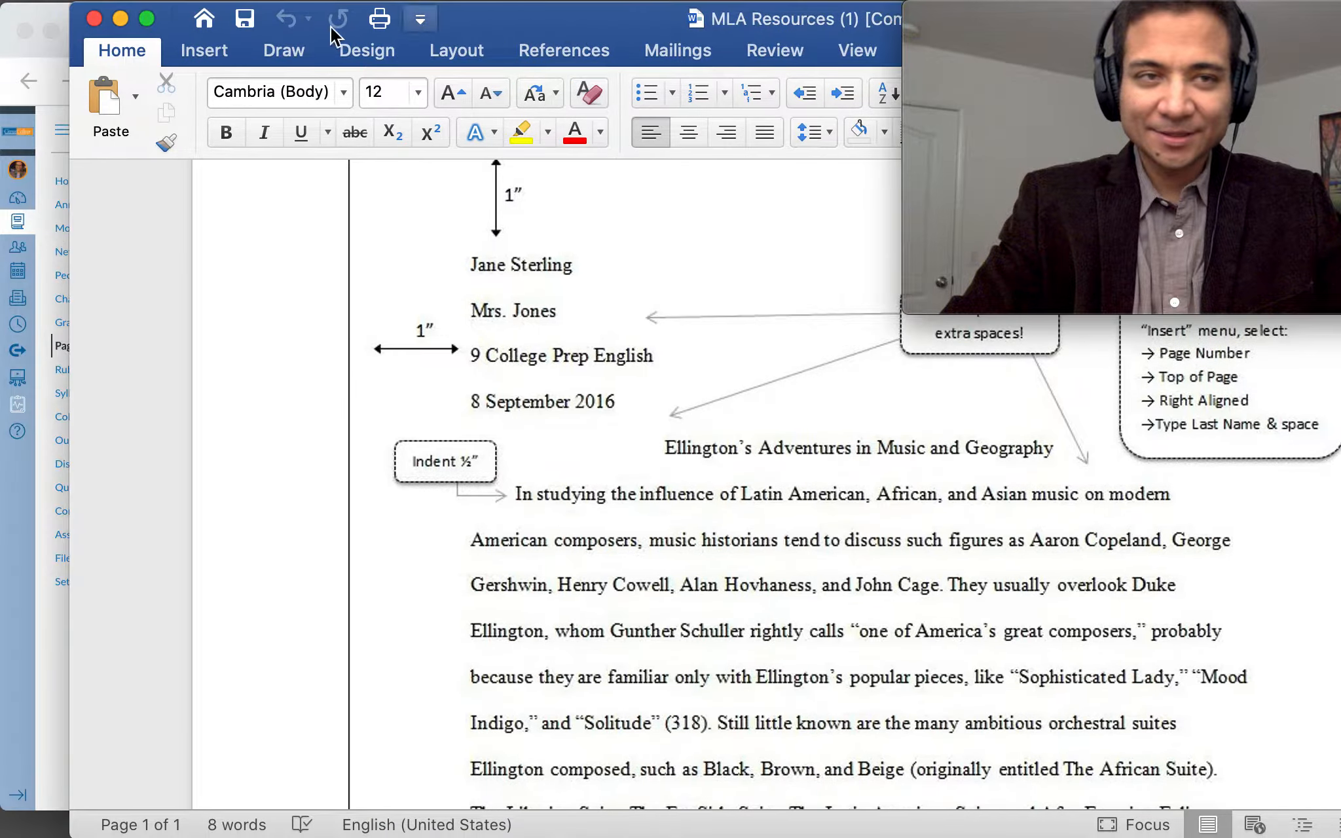
pyautogui.click(99, 22)
pyautogui.click(50, 30)
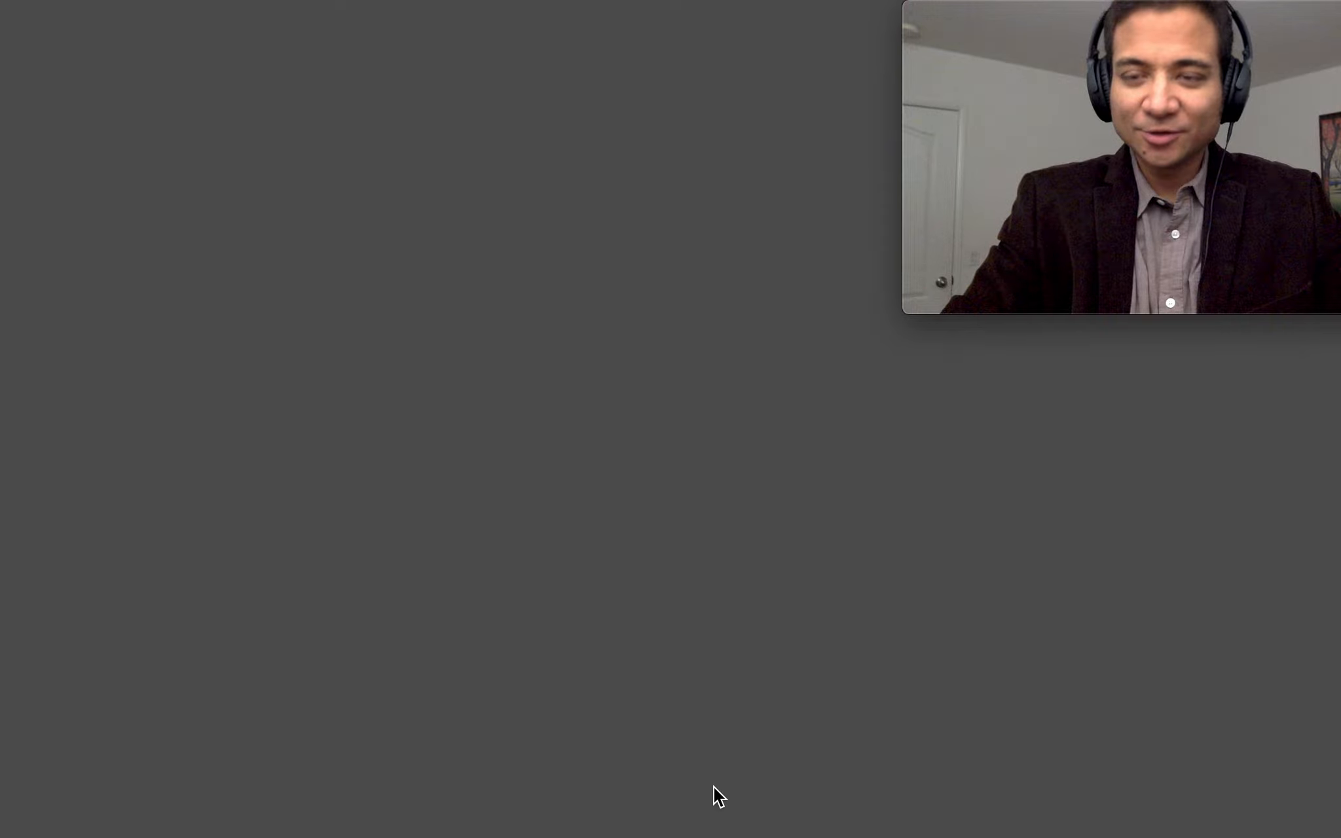
# Create a new blank Word document, Document5, from Word's Home view
pyautogui.moveTo(730, 835)
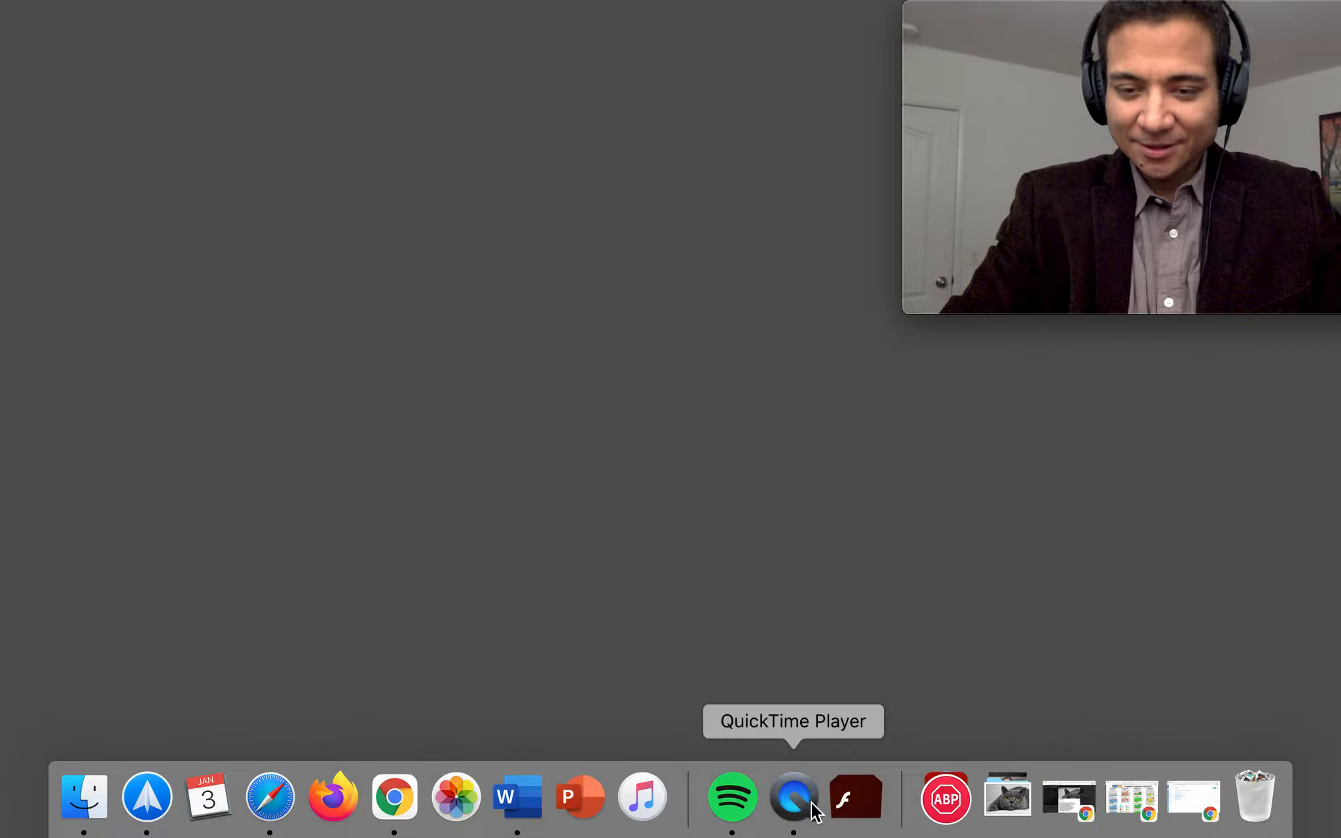
pyautogui.click(530, 820)
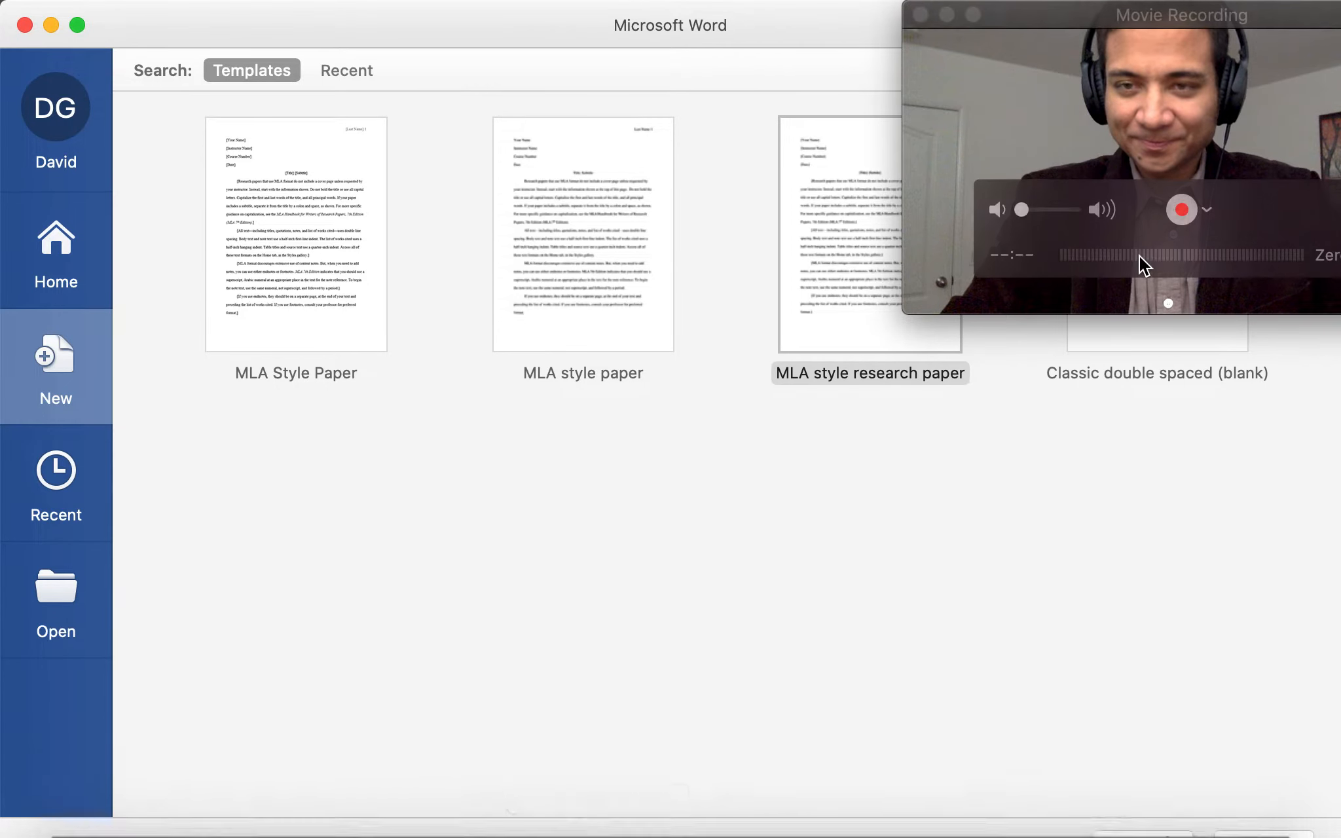
pyautogui.click(46, 260)
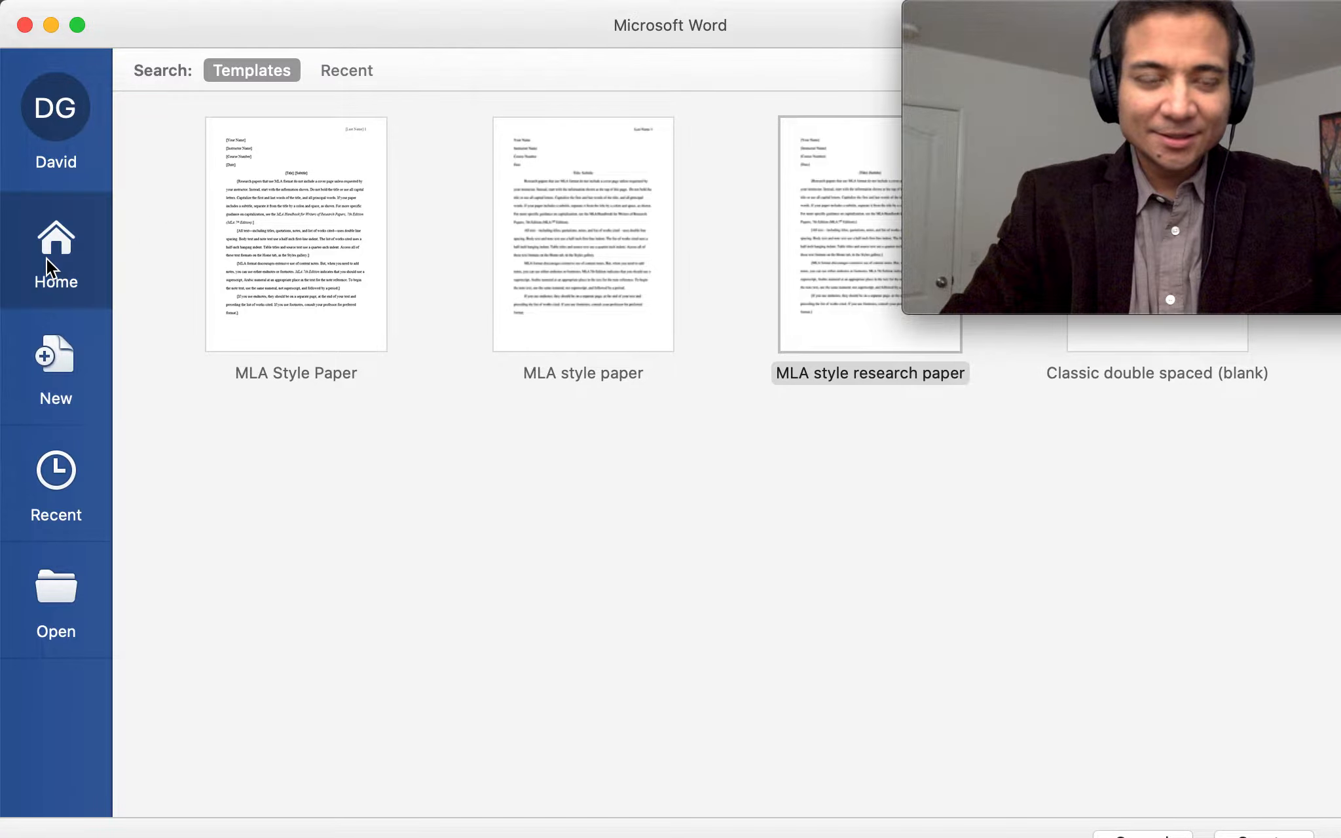
pyautogui.doubleClick(305, 174)
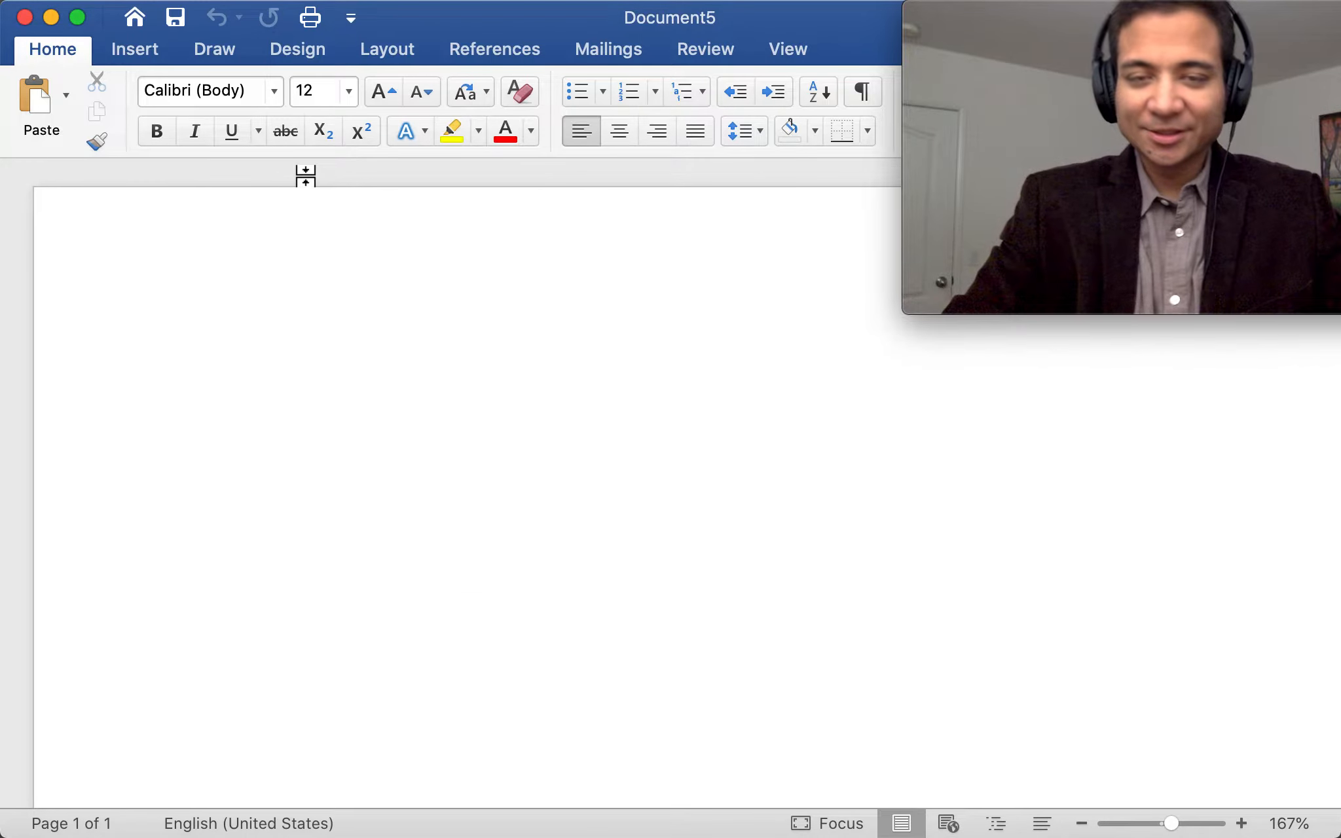
pyautogui.scroll(-7, 480, 301)
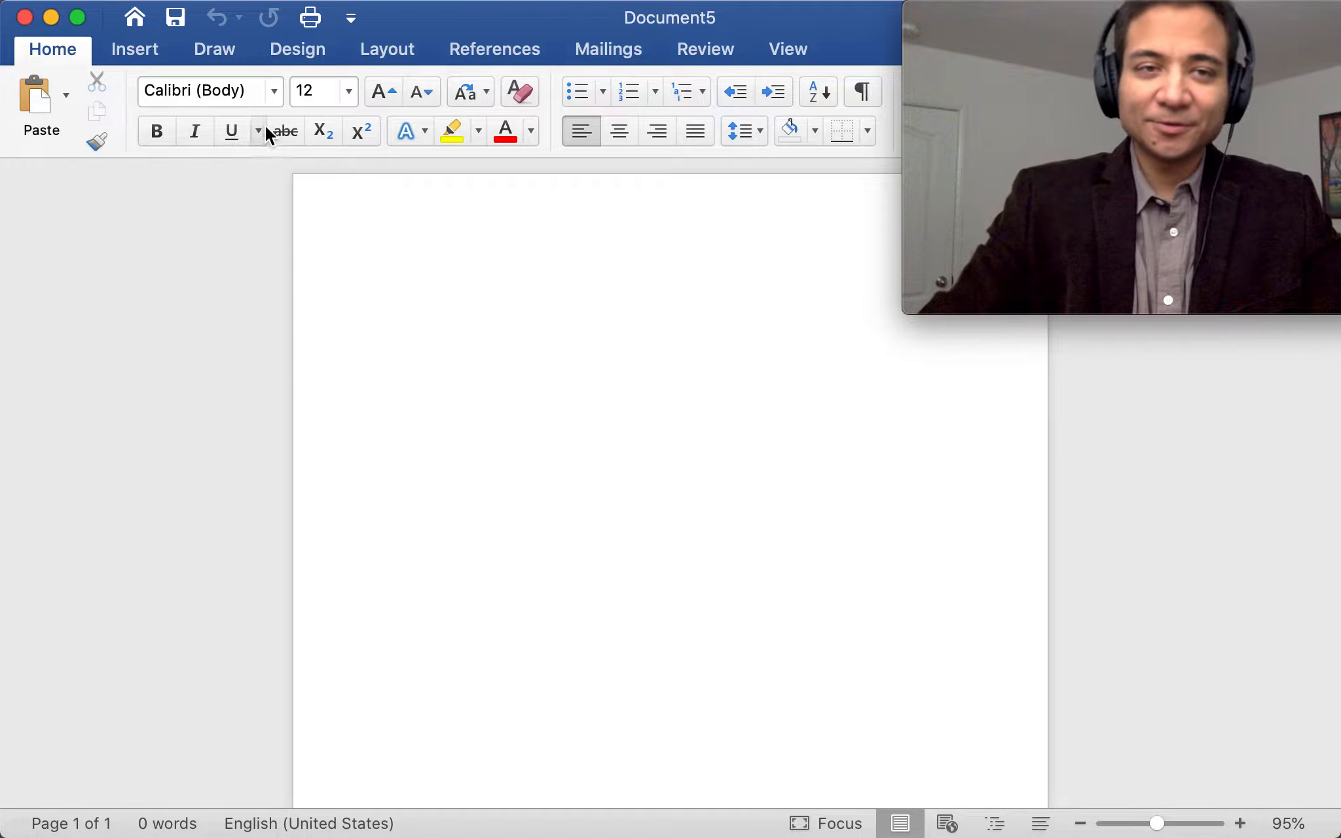
# Set Document5's font to Times New Roman and place the cursor on the empty page
pyautogui.click(273, 92)
pyautogui.scroll(-20, 311, 478)
pyautogui.scroll(10, 313, 485)
pyautogui.scroll(20, 311, 484)
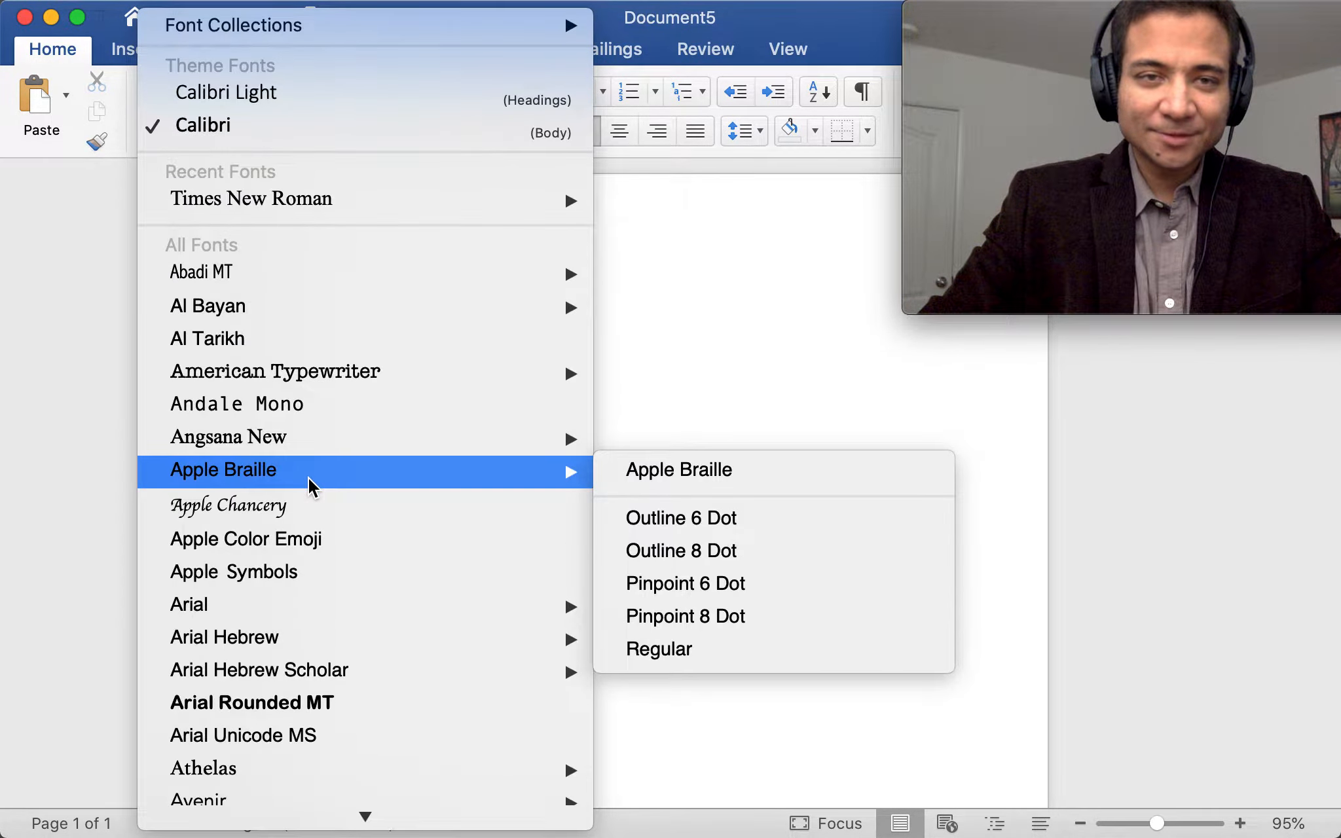
pyautogui.click(639, 207)
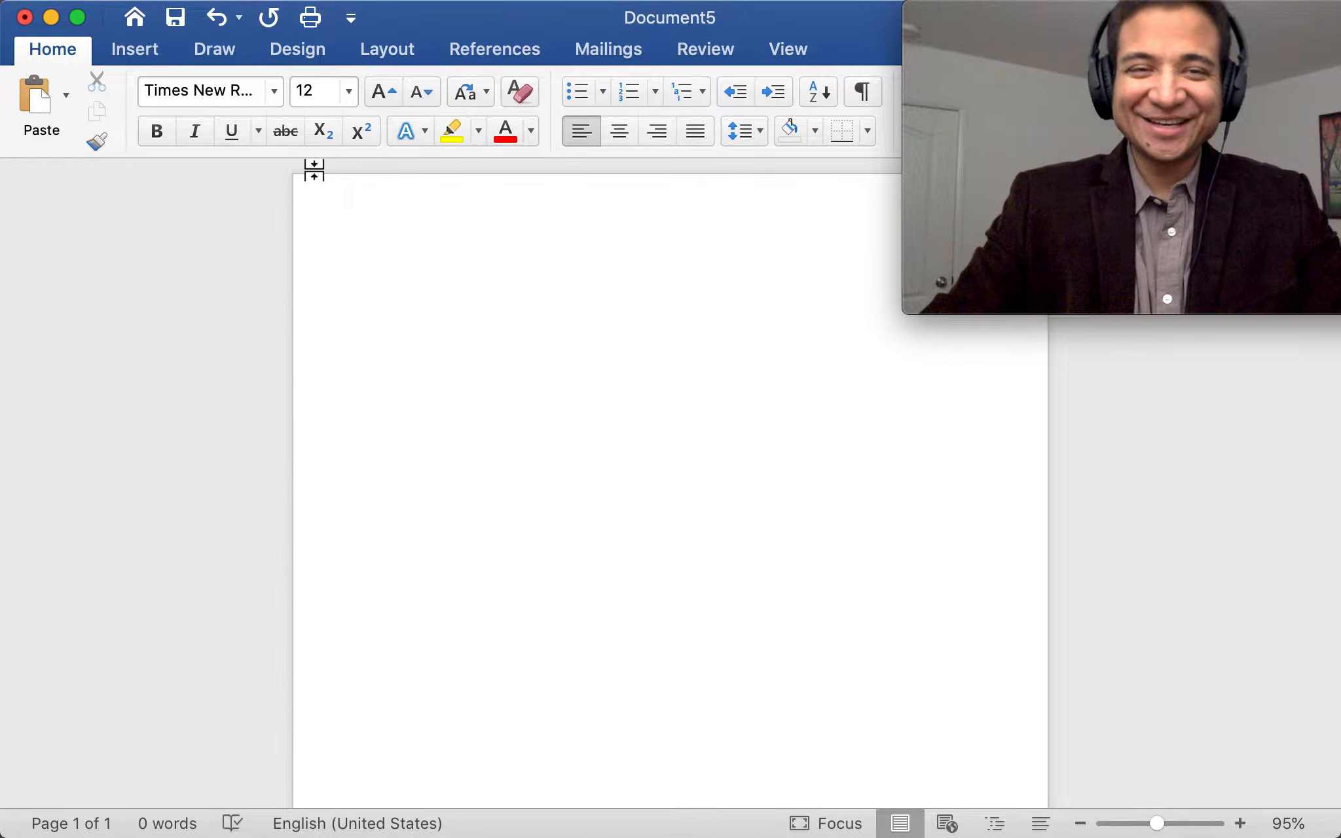
pyautogui.click(469, 248)
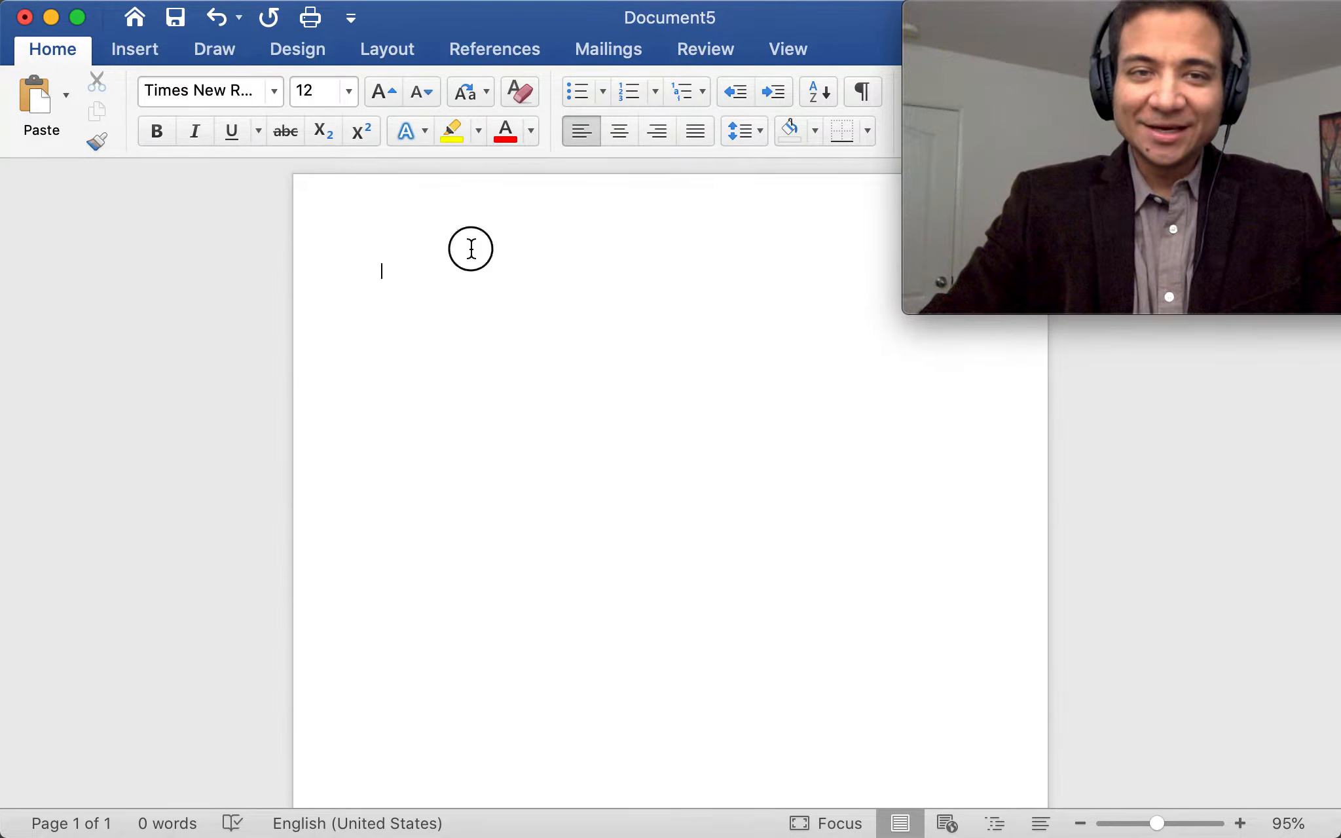
pyautogui.moveTo(862, 26); pyautogui.dragTo(788, 26)
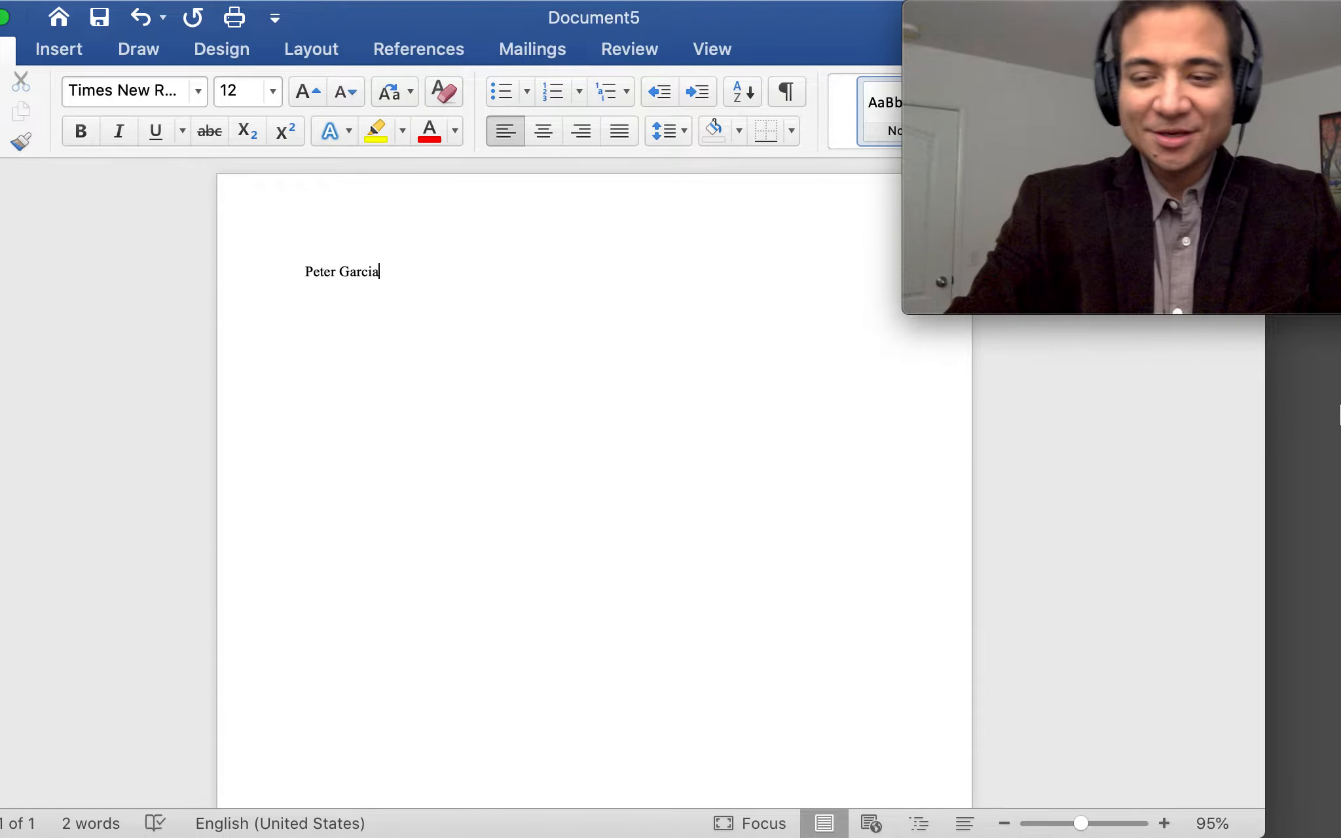
# Download MLA Resources.docx from the Canvas course page and open it in Word
pyautogui.moveTo(1137, 837)
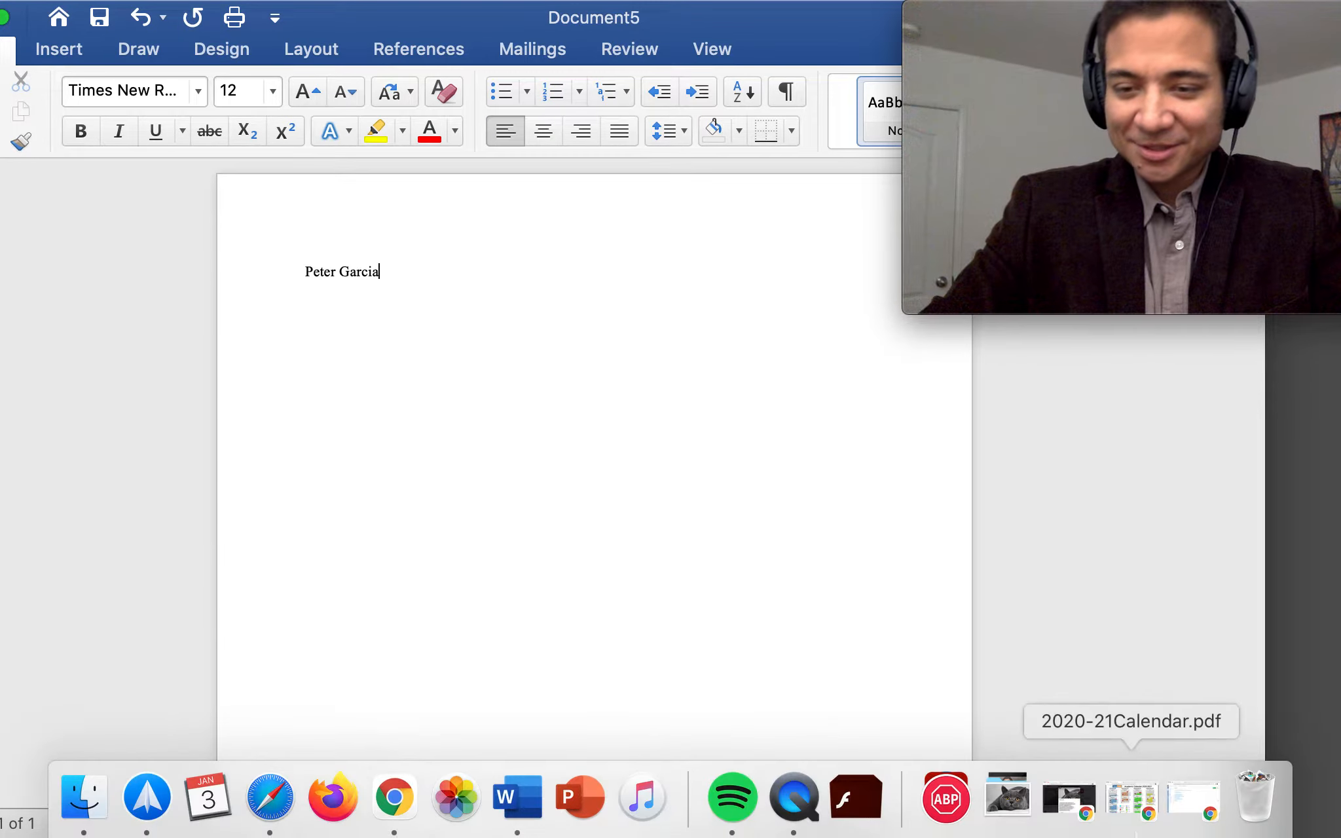
pyautogui.click(1194, 800)
pyautogui.click(268, 287)
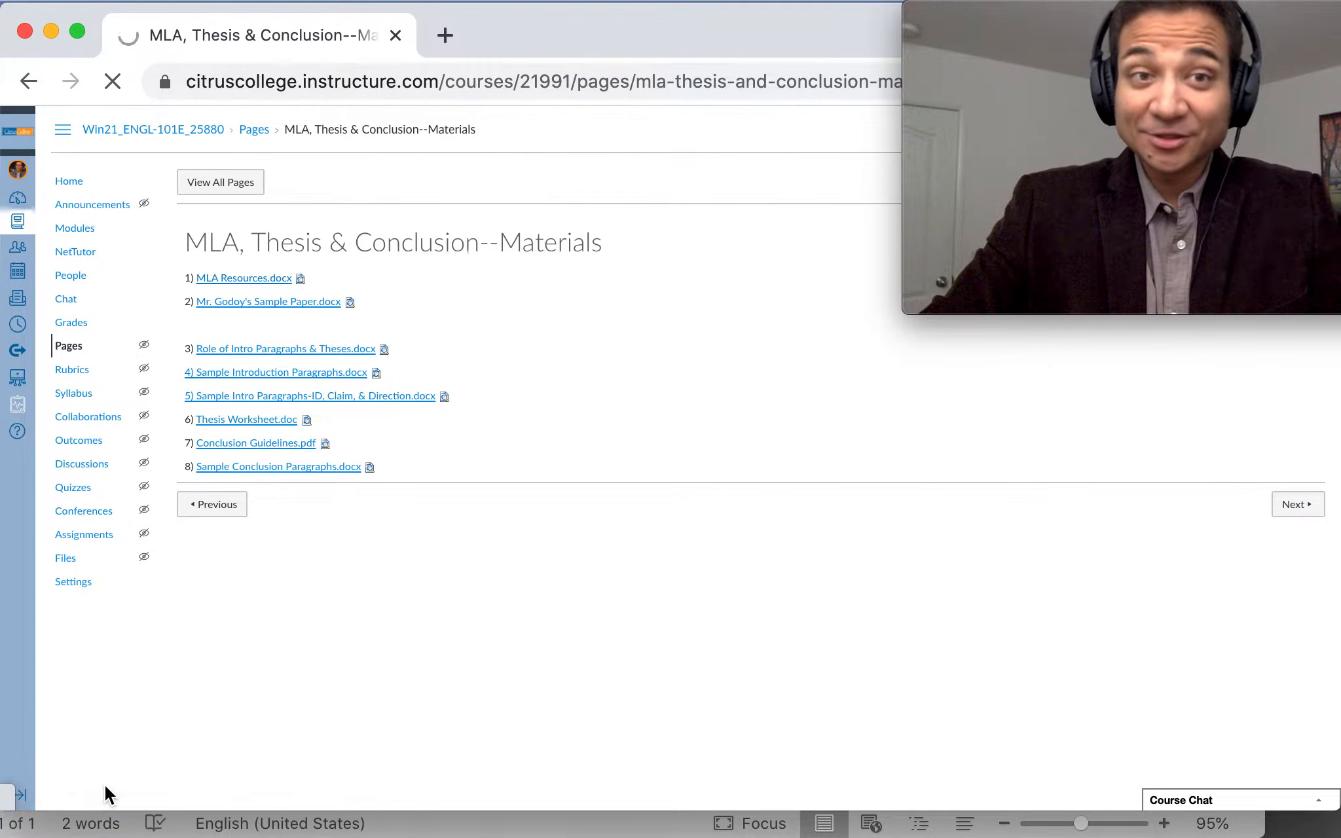
pyautogui.click(93, 768)
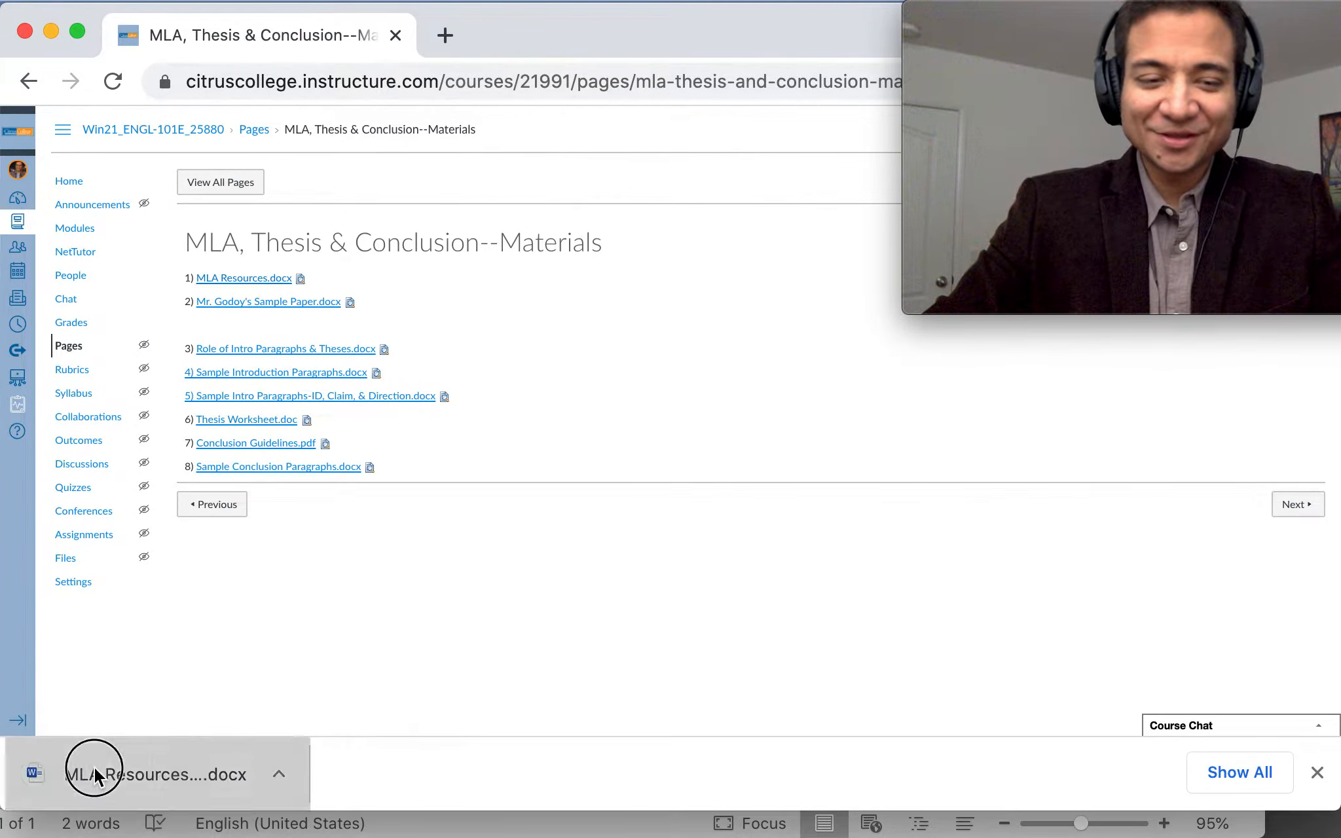
# Review the sample heading in MLA Resources (2), then return to Document5
pyautogui.scroll(-1, 753, 563)
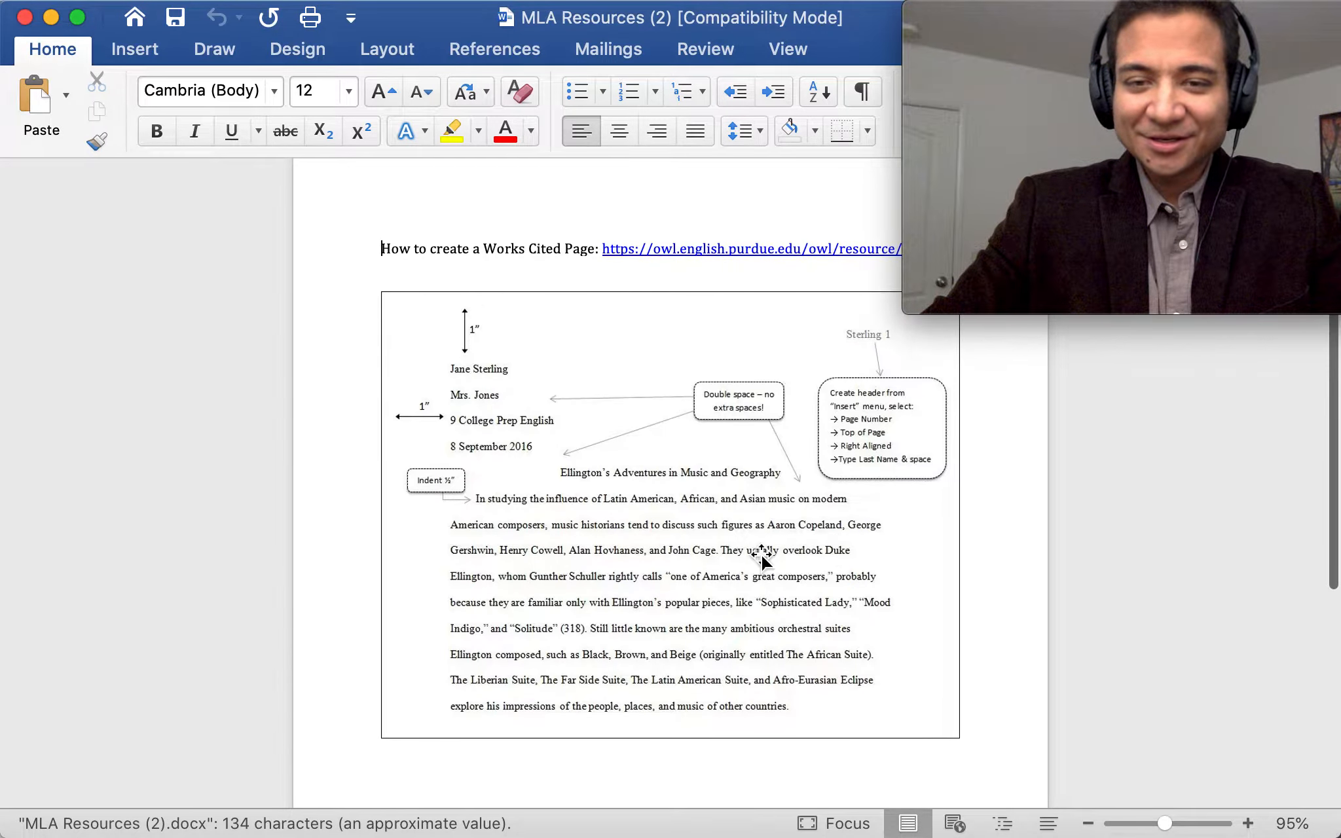
pyautogui.scroll(6, 758, 554)
pyautogui.scroll(-2, 735, 560)
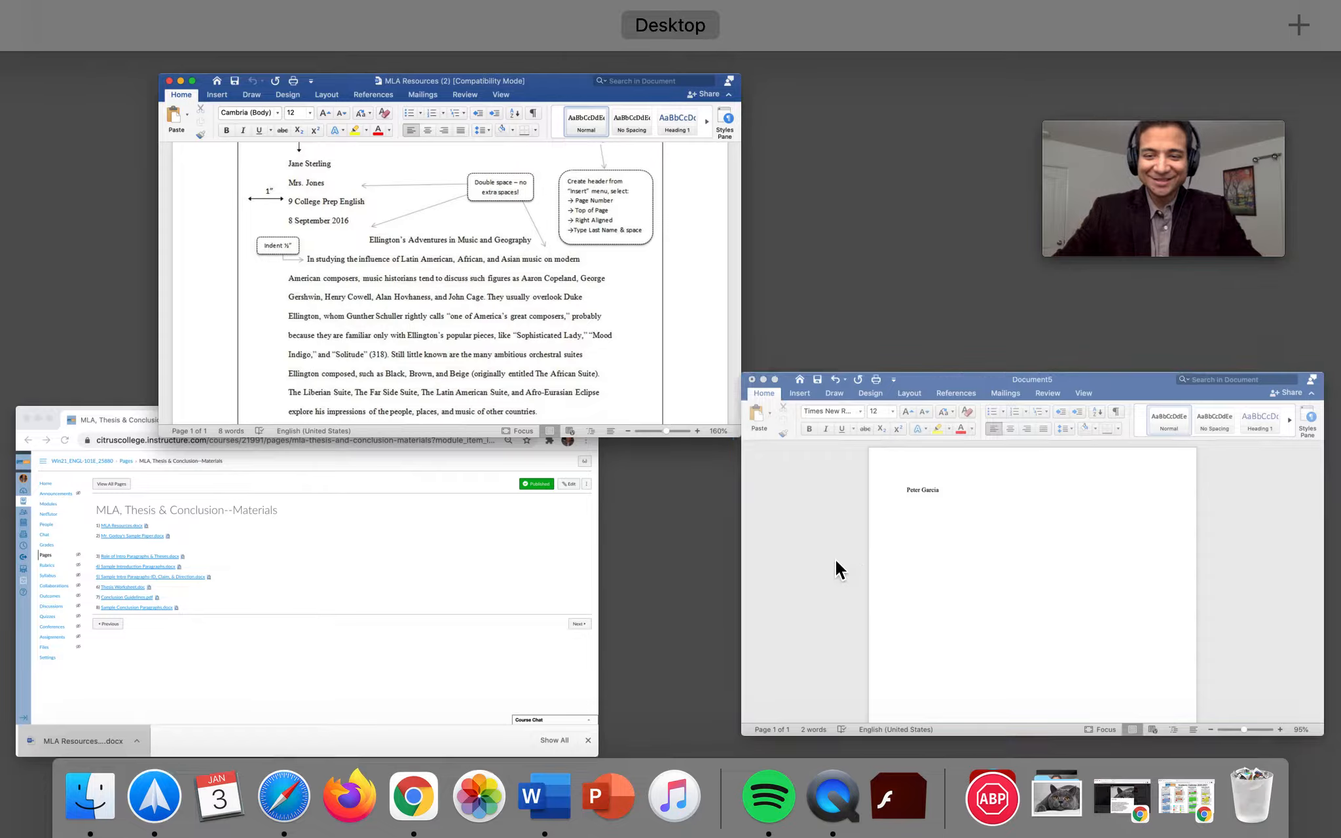
pyautogui.click(838, 568)
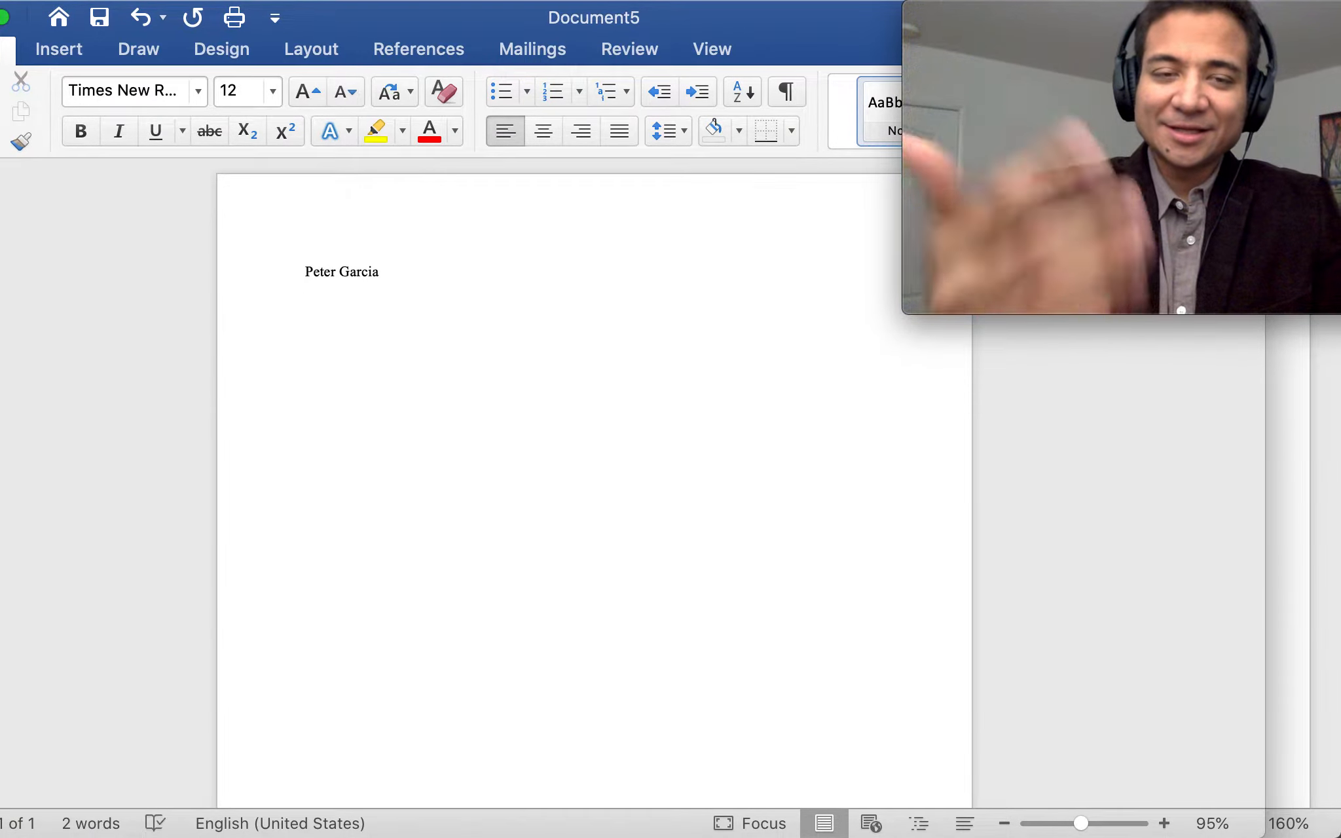
# Finish the instructor's name line in Document5 and start the next heading line
pyautogui.hotkey('ctrl', 'Up')
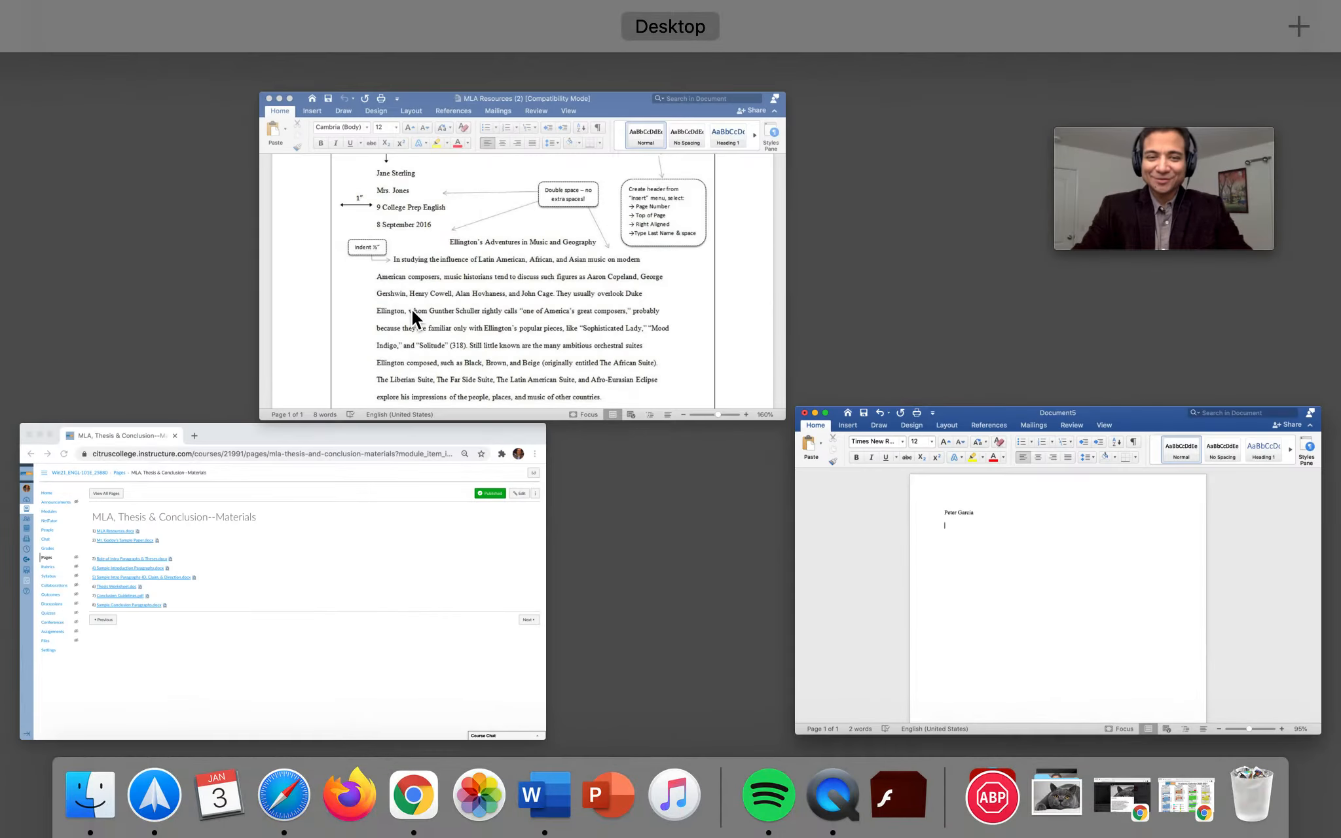
pyautogui.hotkey('ctrl', 'Up')
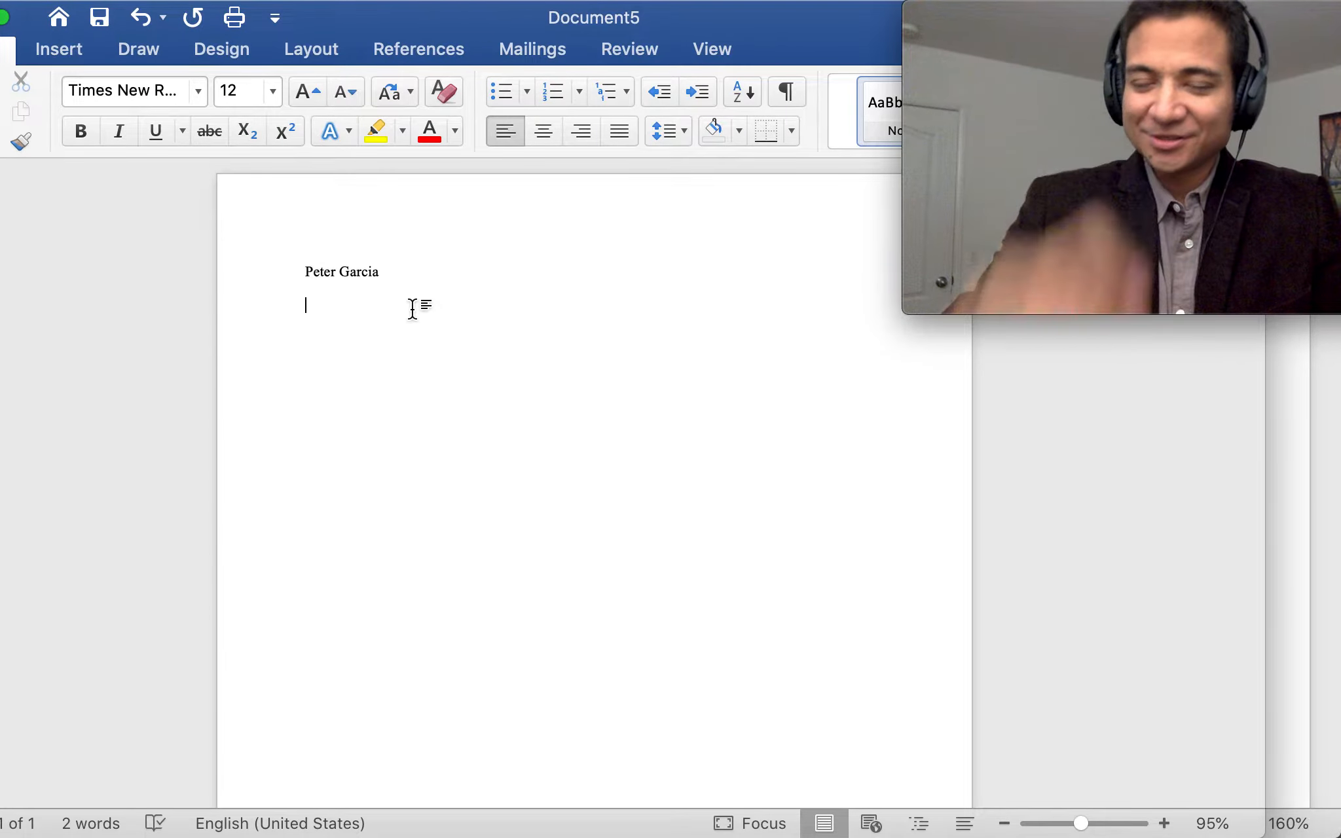
pyautogui.write('y')
pyautogui.press('Return')
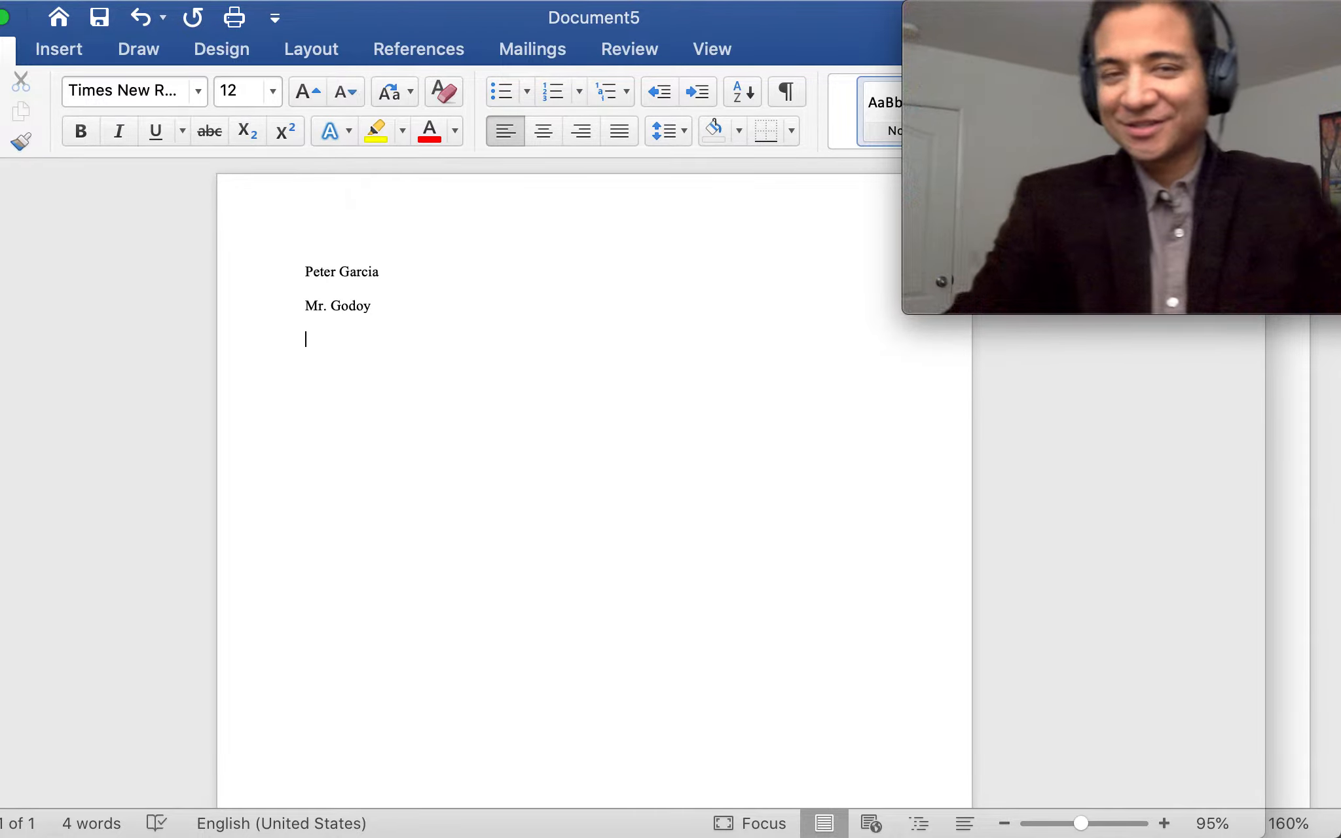
# Add the heading line 'Current Event #1' and check today's date on the menu-bar clock
pyautogui.write('Current Event ')
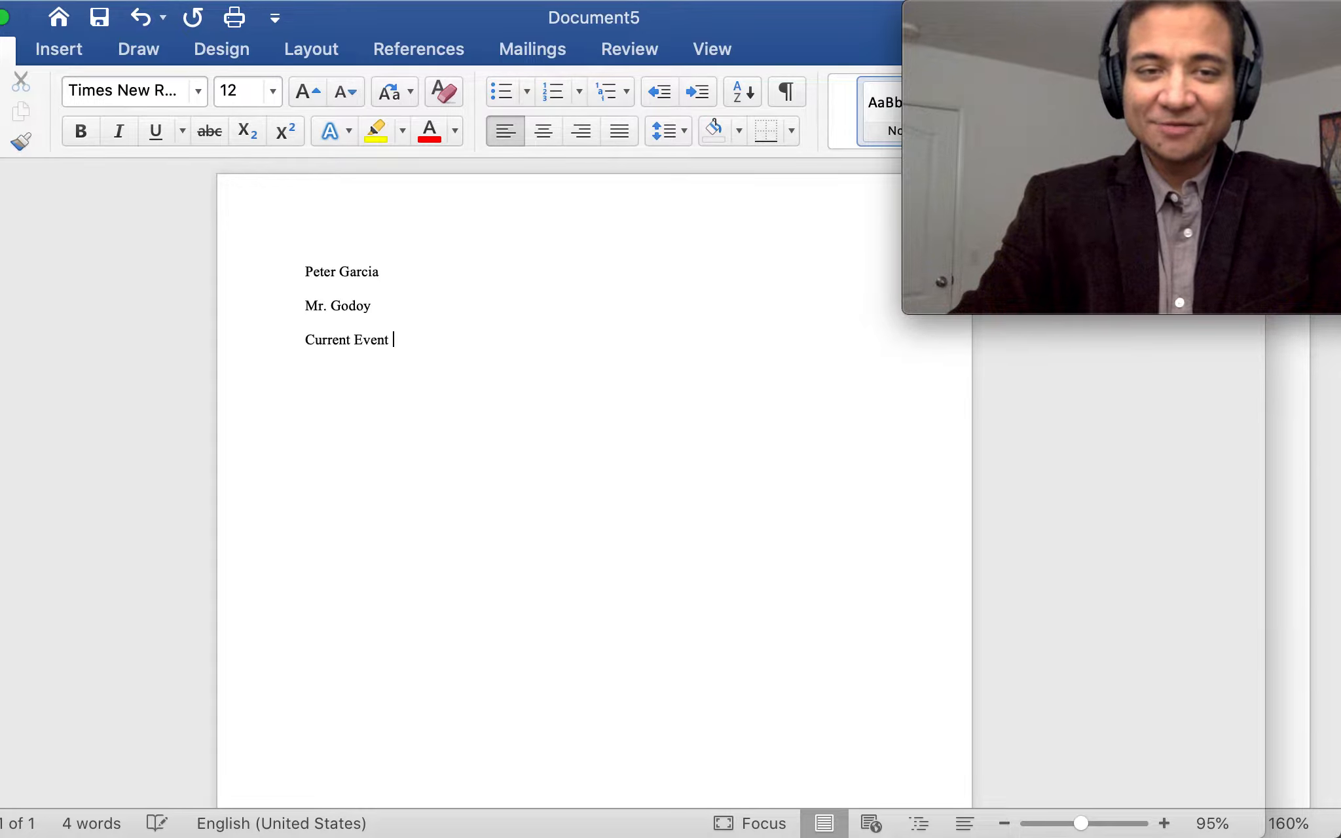
pyautogui.write('#1')
pyautogui.press('Return')
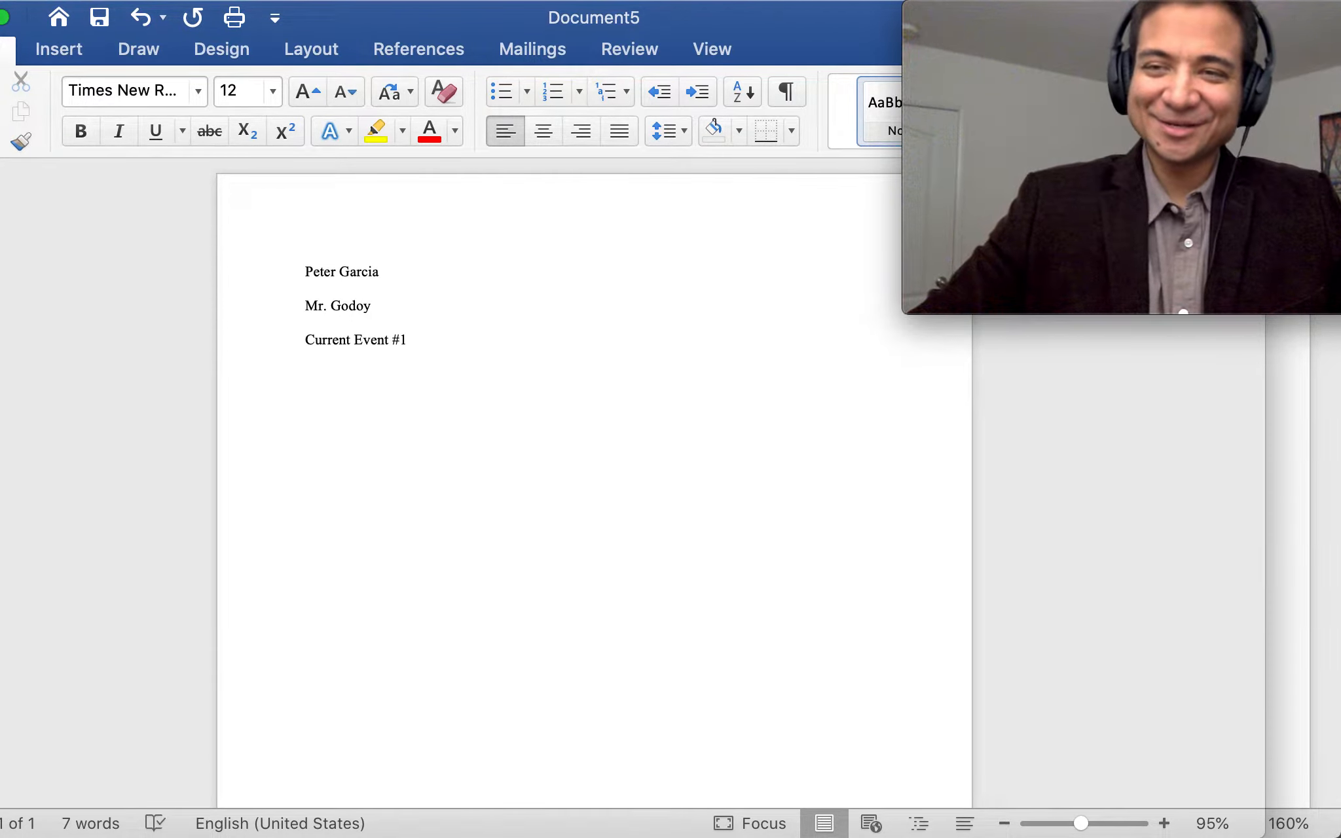
pyautogui.moveTo(883, 1)
pyautogui.click(1106, 12)
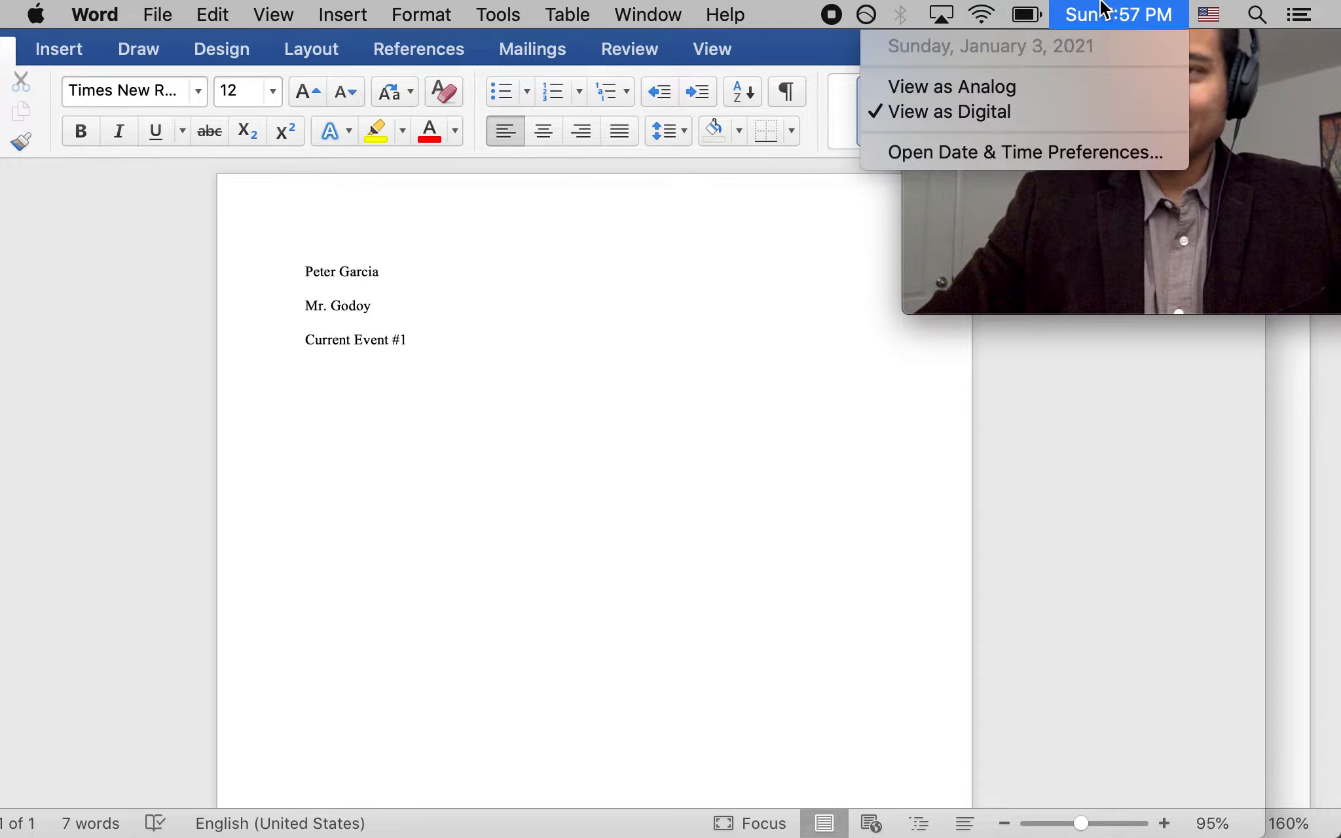
# Type the date '3 January 2021', leave a blank line, and add the centered title 'Penguins on the Run!'
pyautogui.click(719, 361)
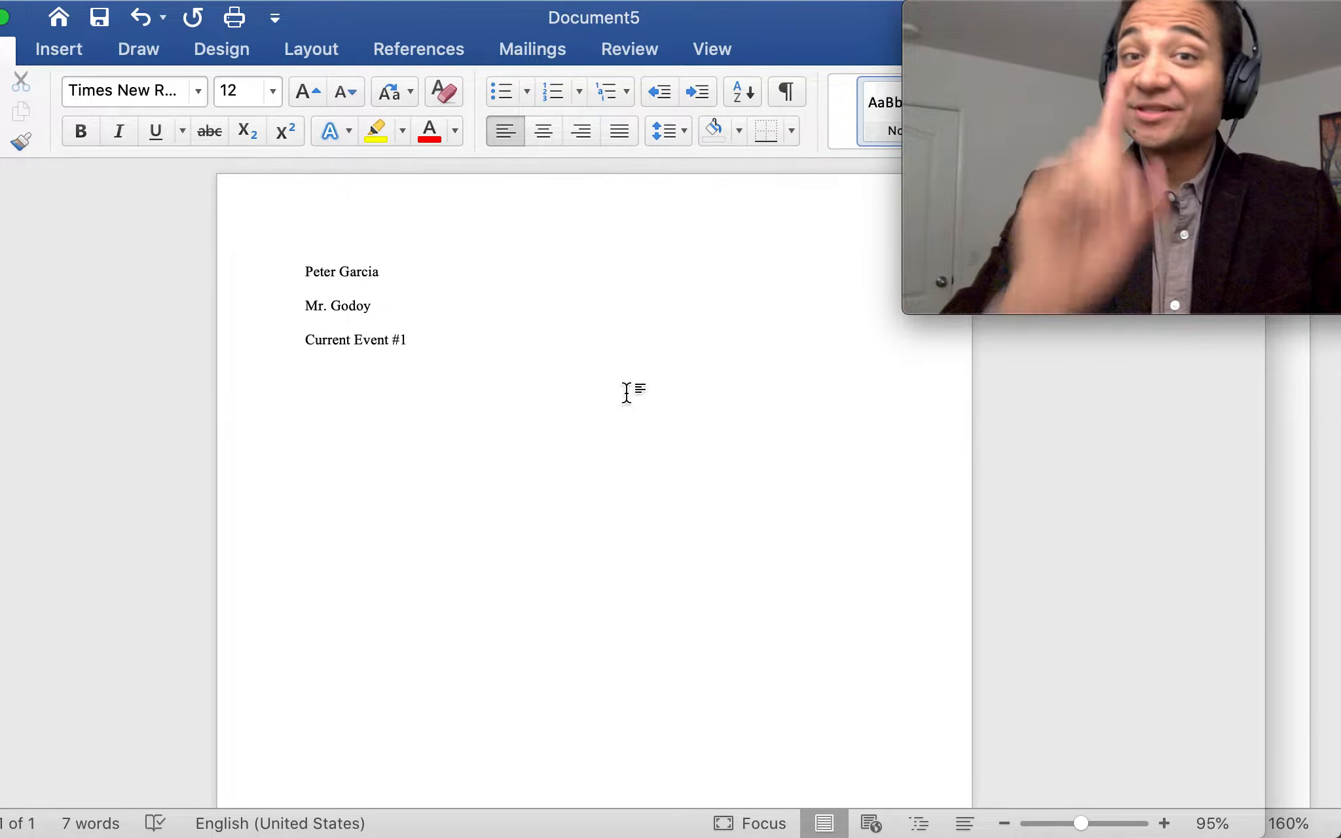
pyautogui.write('3 Jan')
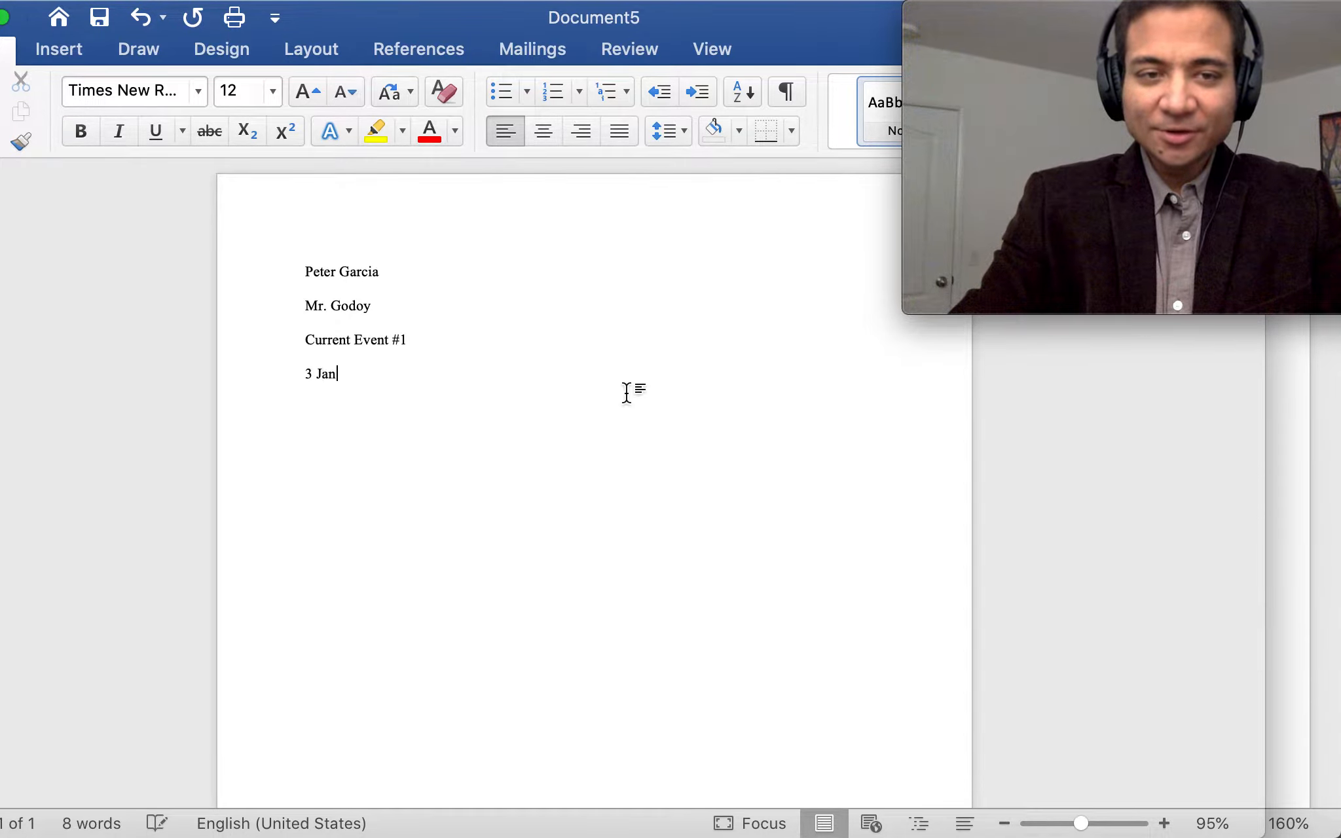
pyautogui.write('uary 2021')
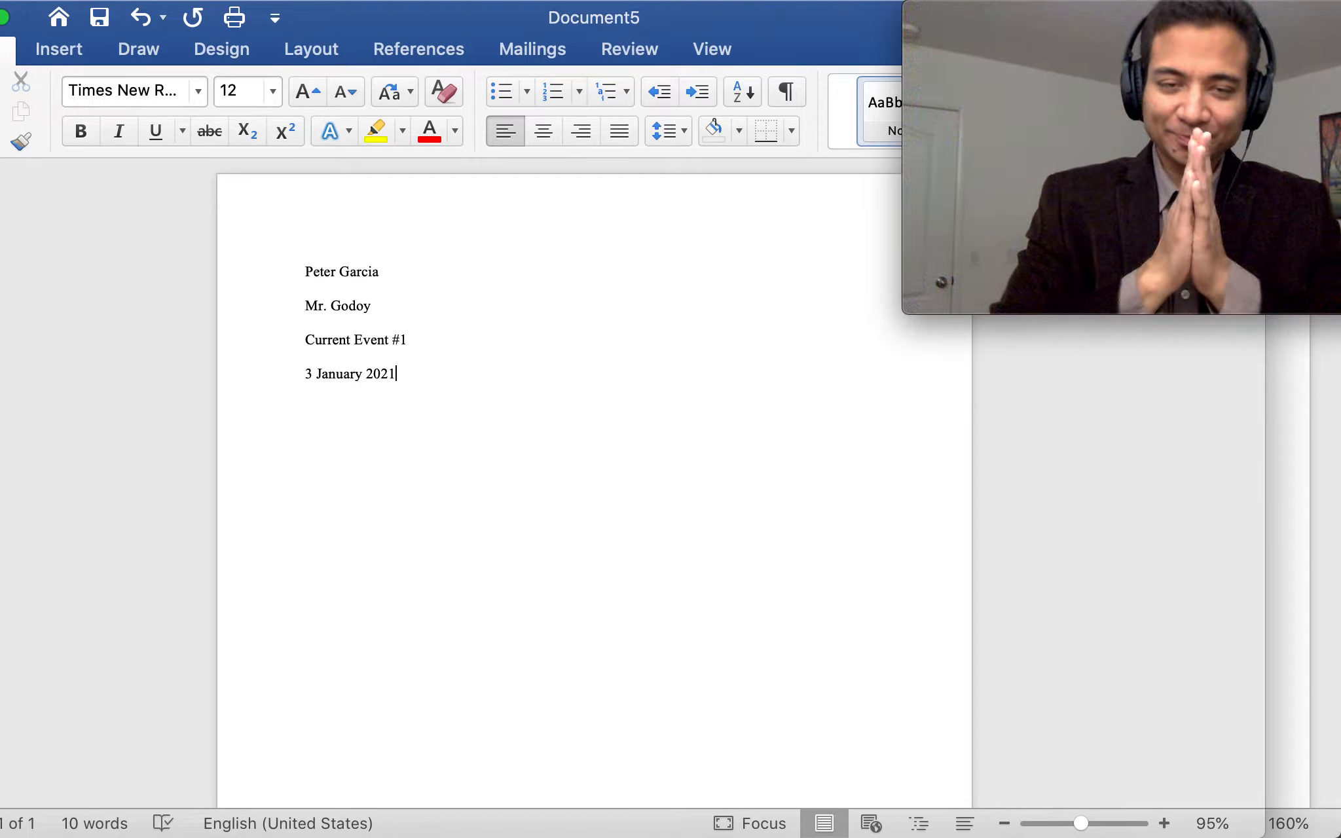
pyautogui.press('Return')
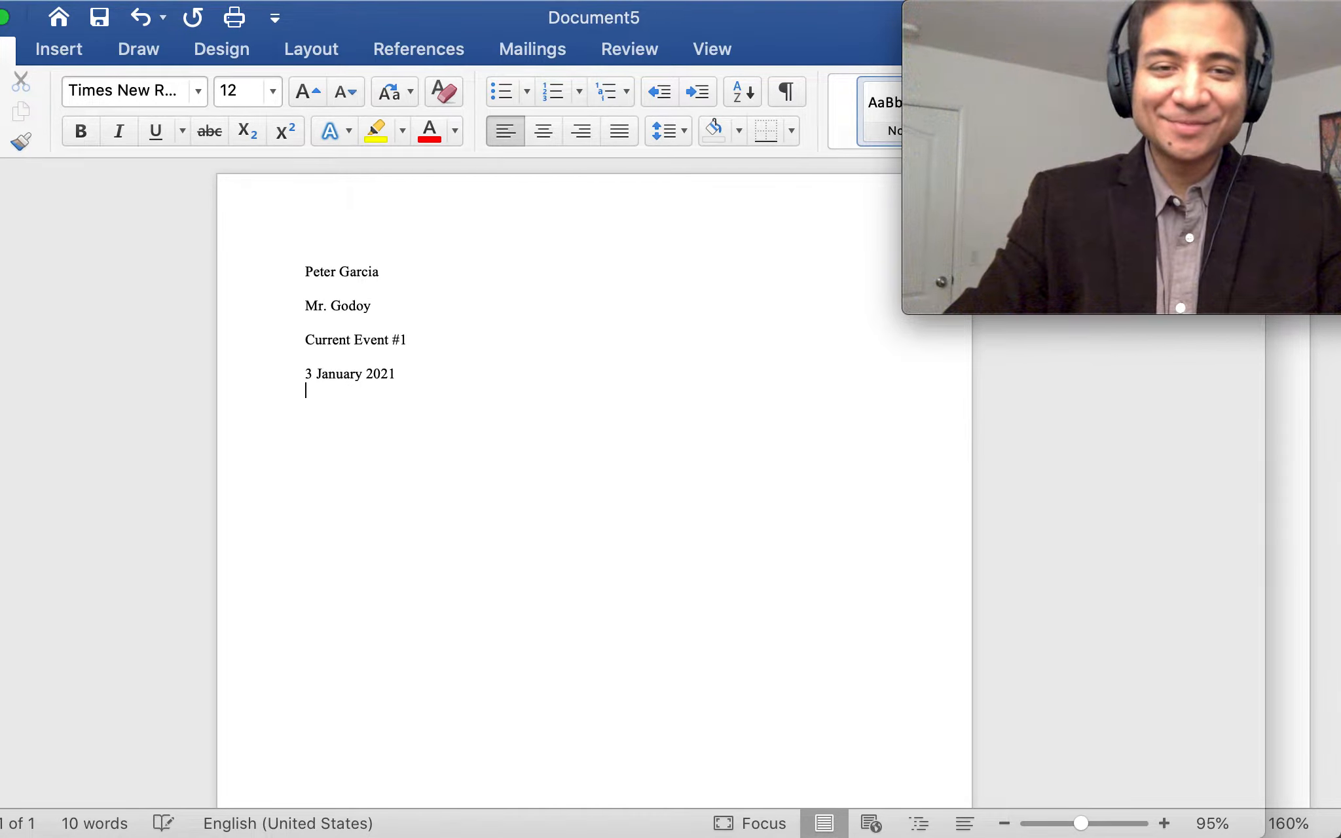
pyautogui.press('Return')
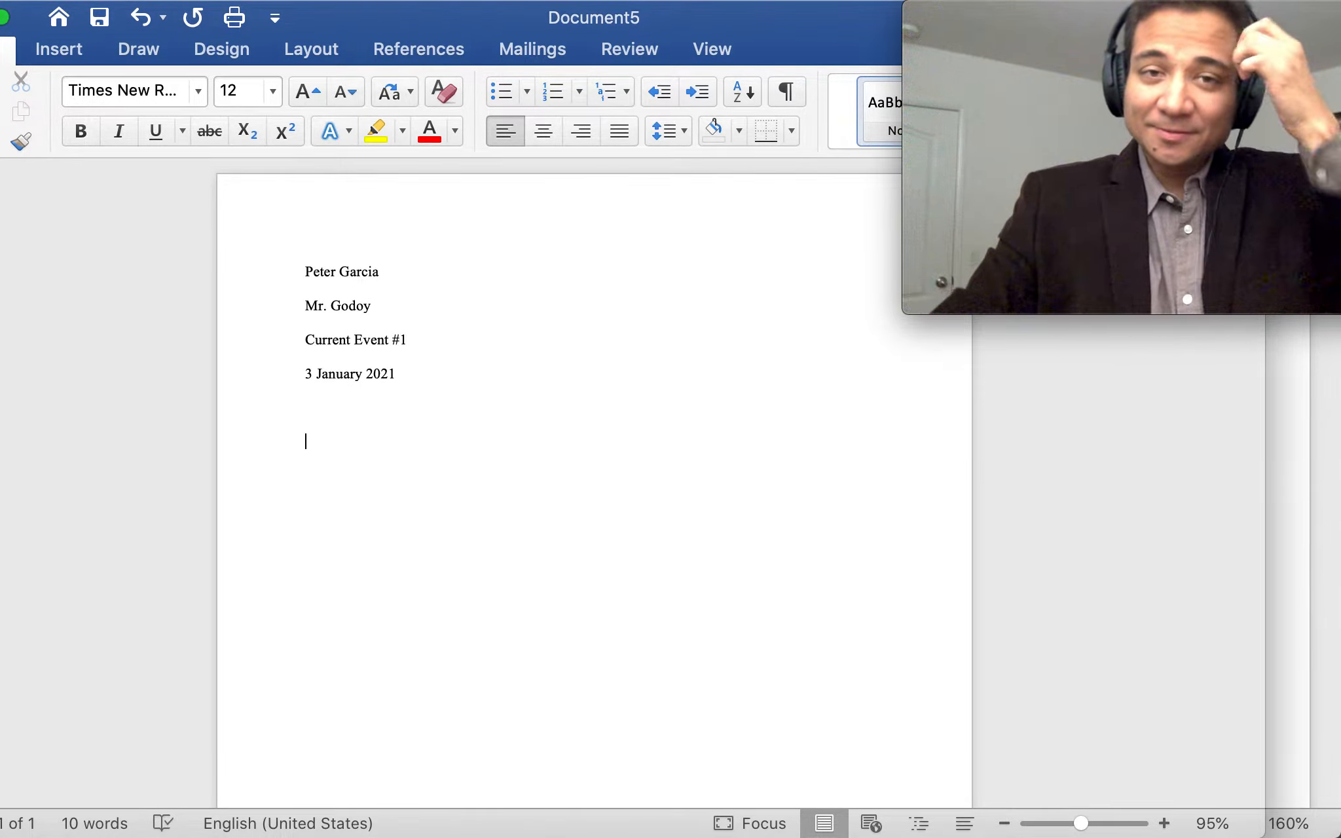
pyautogui.click(541, 134)
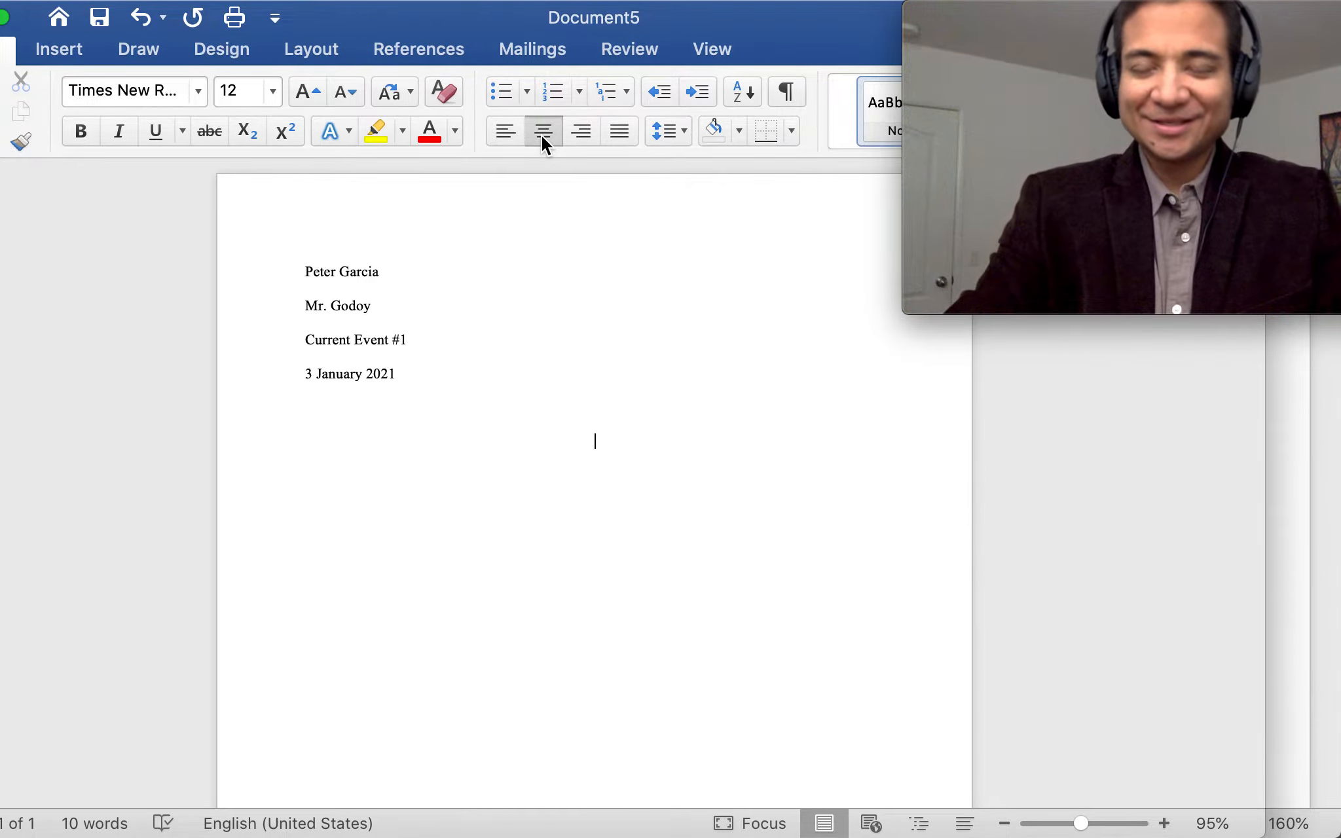
pyautogui.write('Penguins on the Run!')
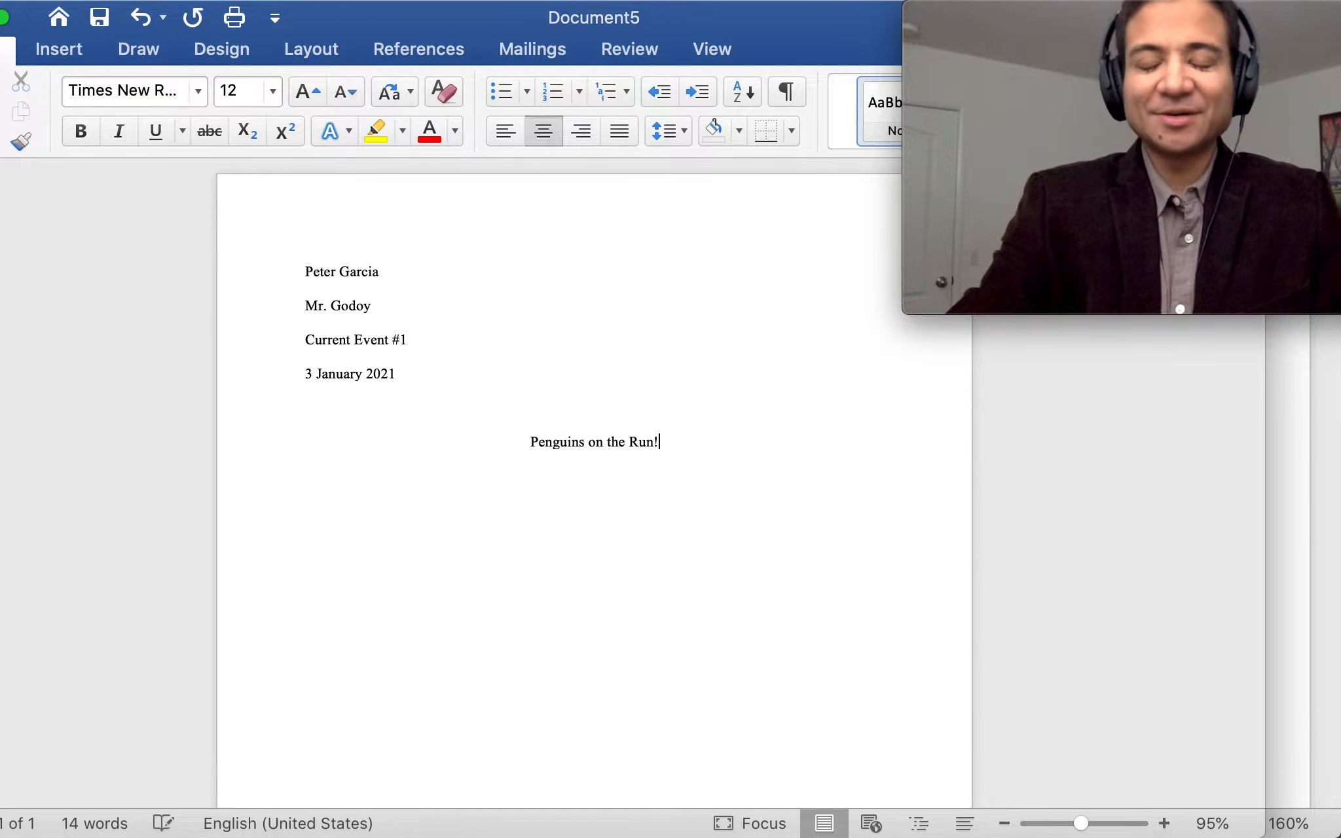
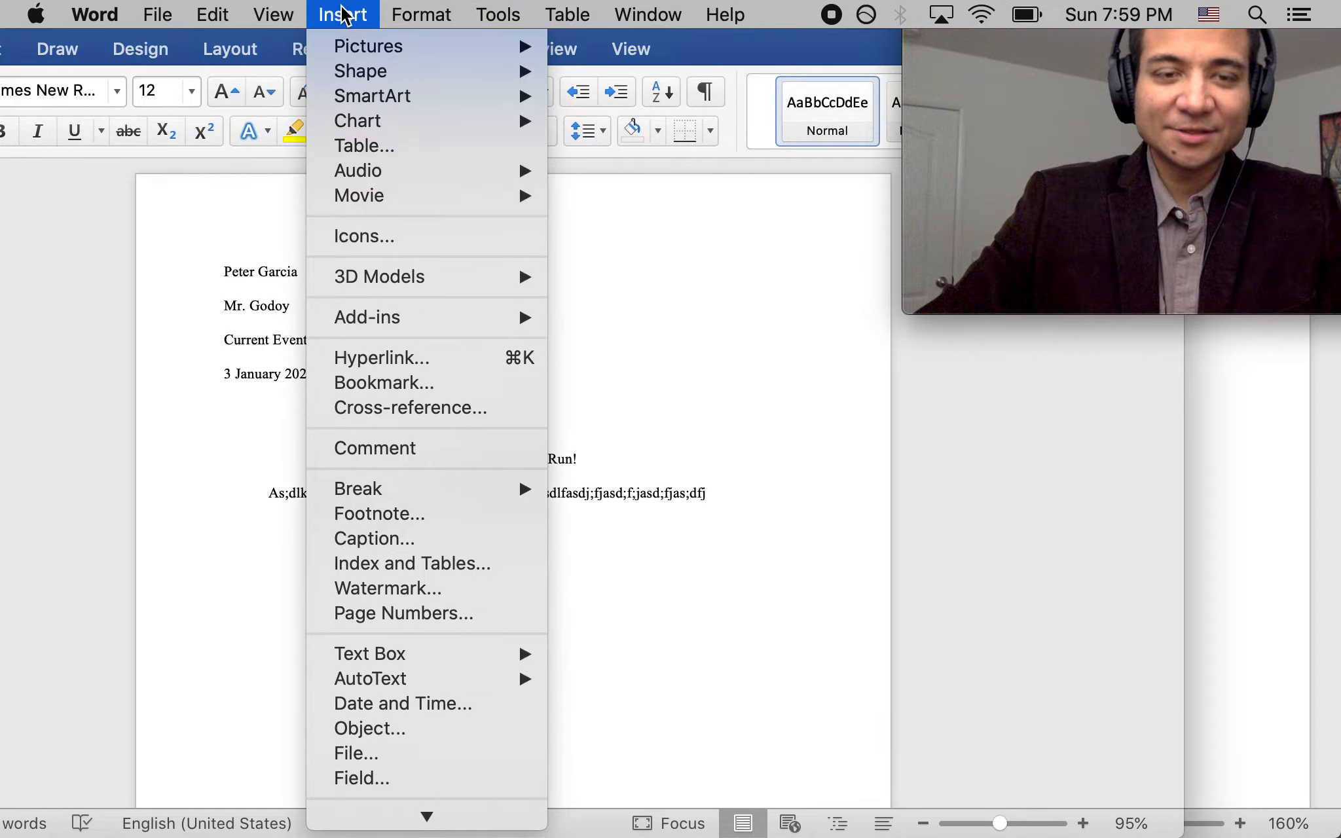
# Open the page numbering options, check the MLA Resources reference, then cancel and return to Document5
pyautogui.click(390, 613)
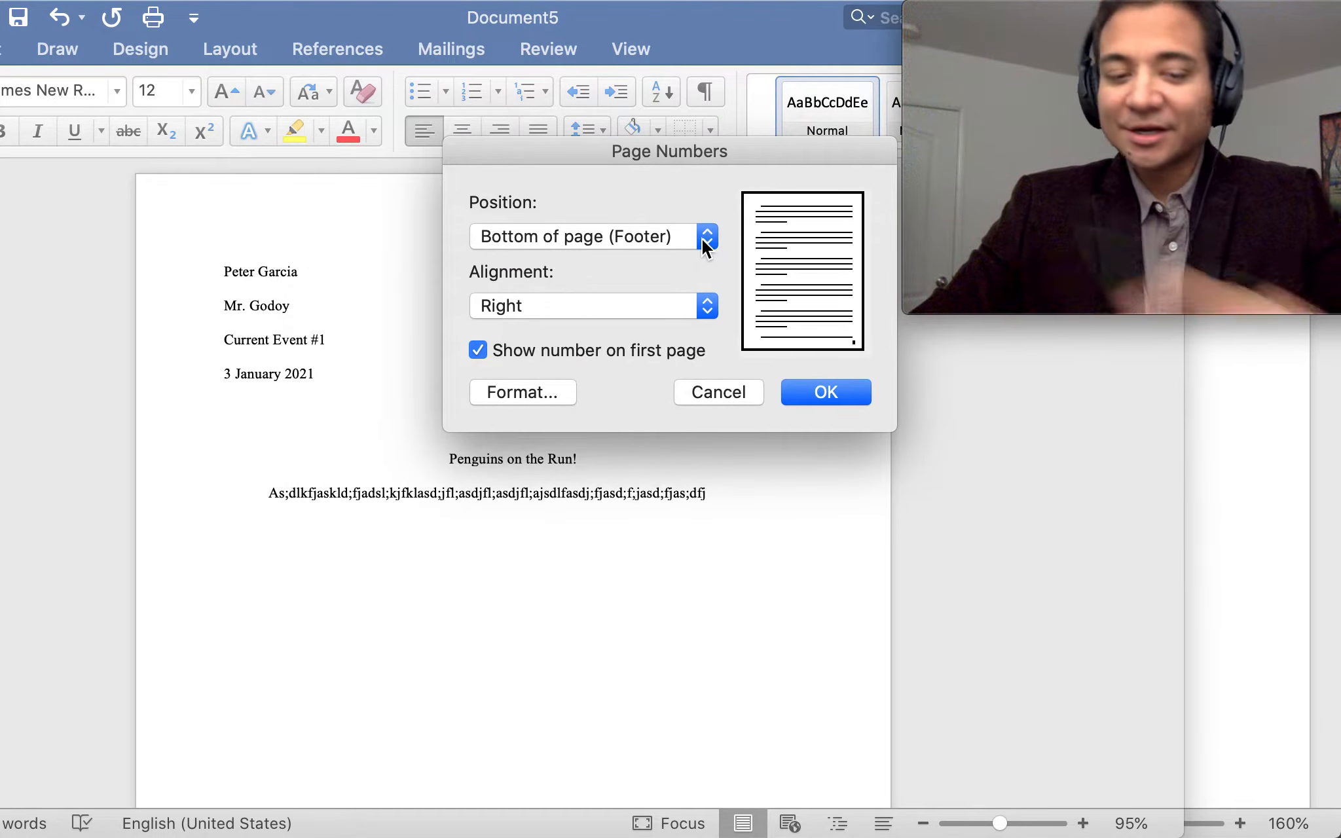
pyautogui.hotkey('ctrl', 'Up')
pyautogui.click(558, 228)
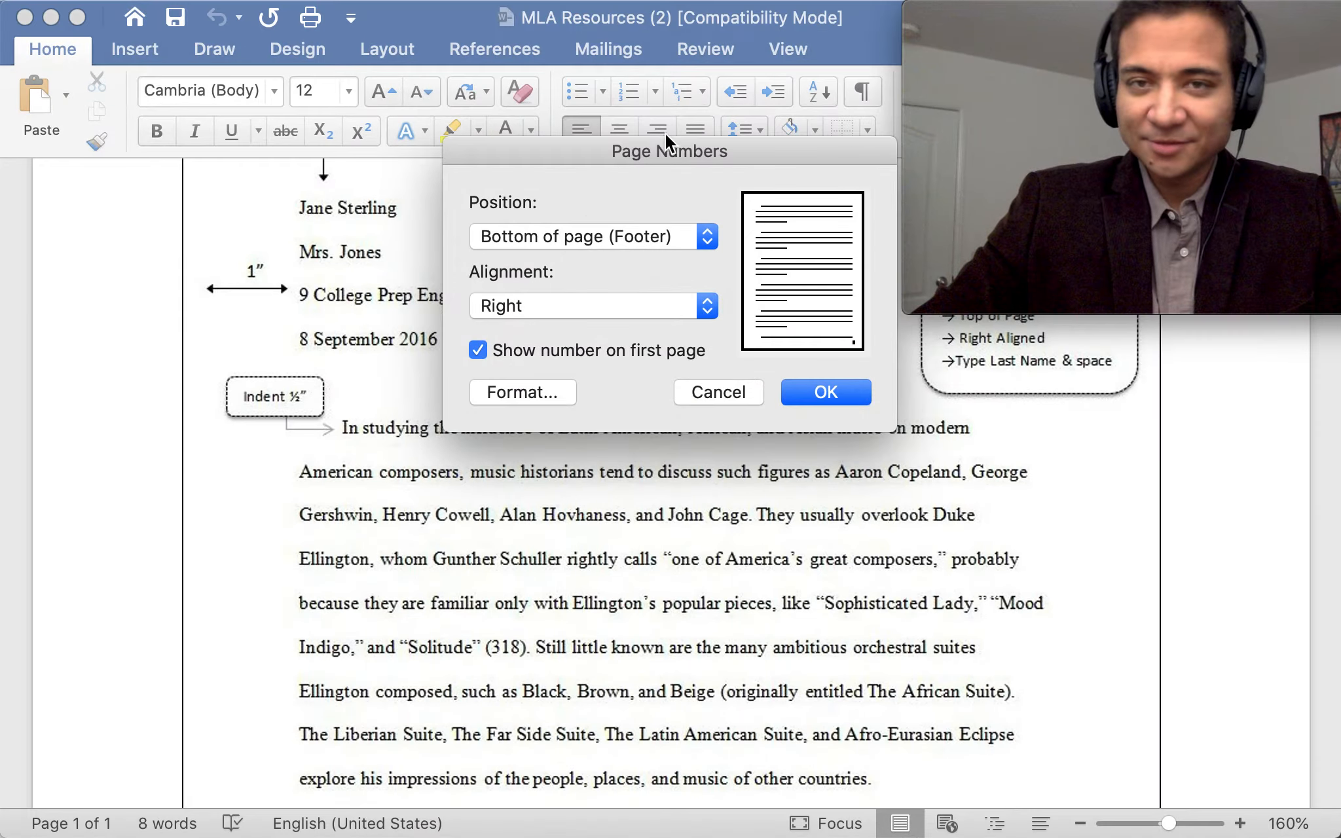
pyautogui.moveTo(855, 33); pyautogui.dragTo(348, 389)
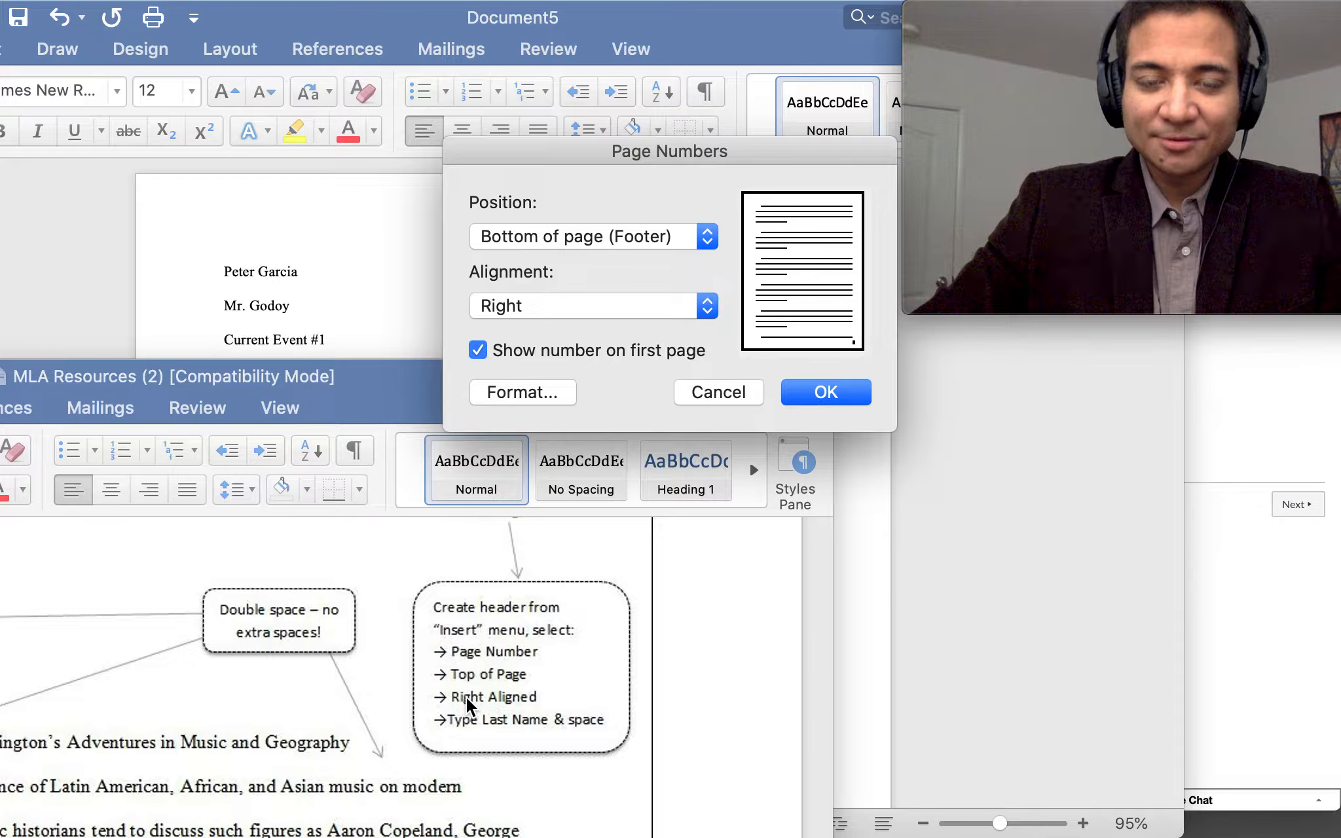
pyautogui.click(743, 399)
pyautogui.scroll(2, 620, 688)
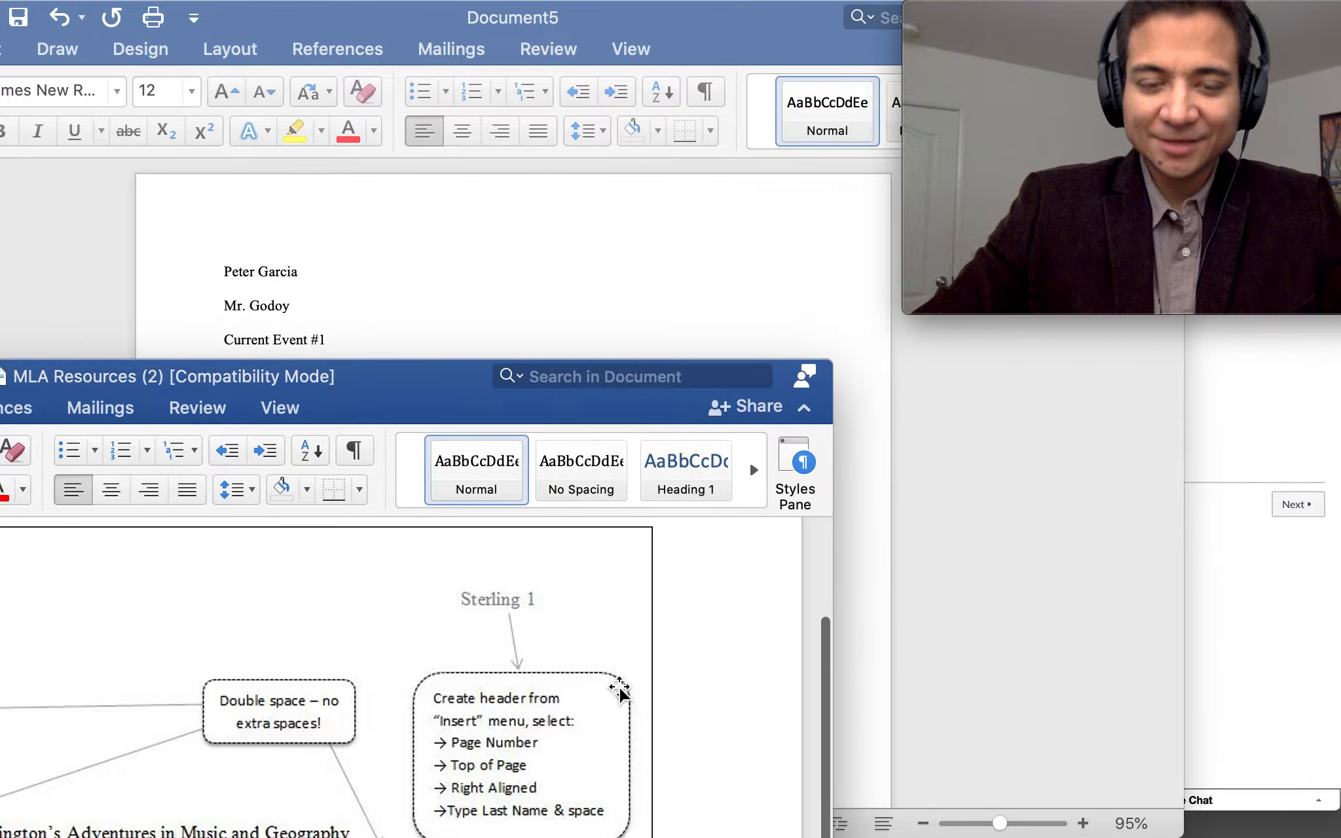
pyautogui.click(701, 223)
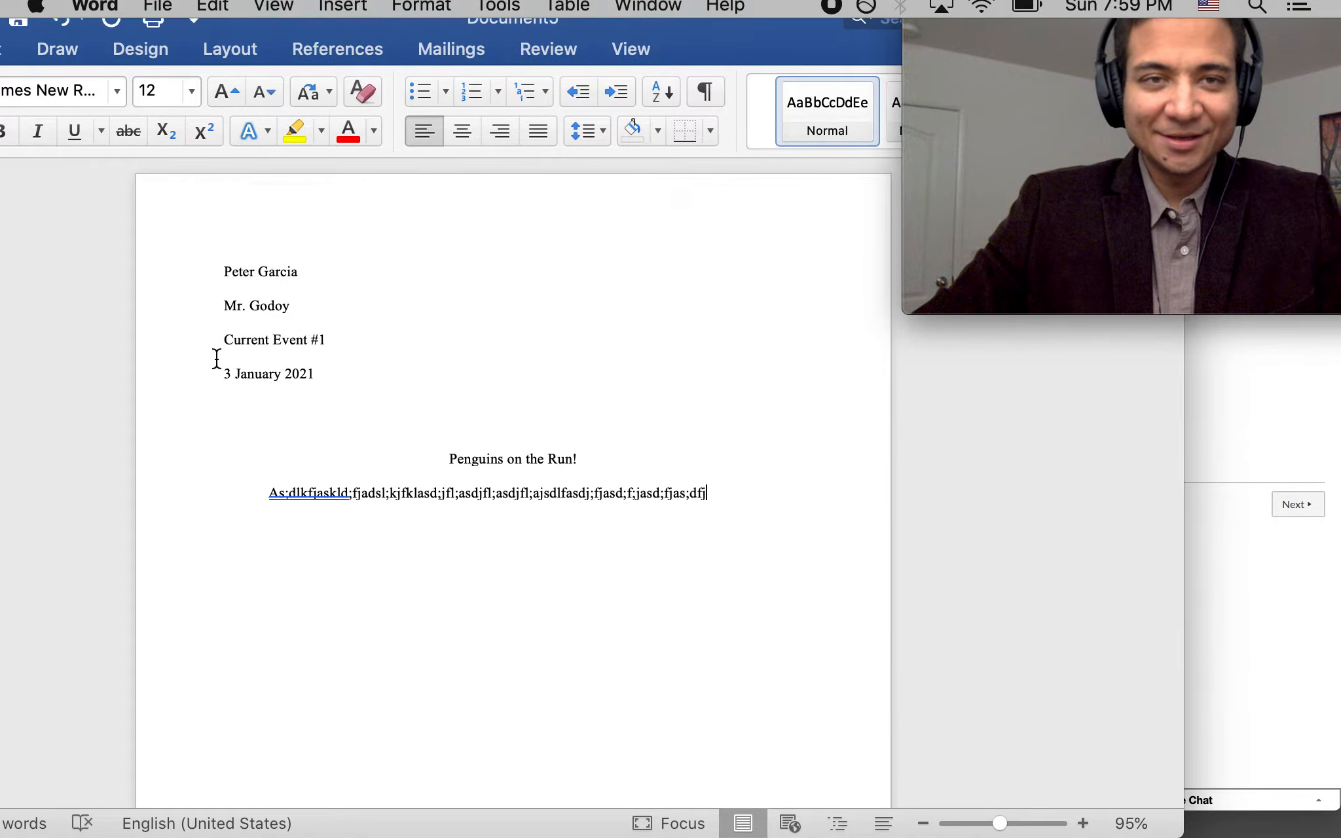
# Insert page numbers positioned at the top of the page (header)
pyautogui.click(345, 14)
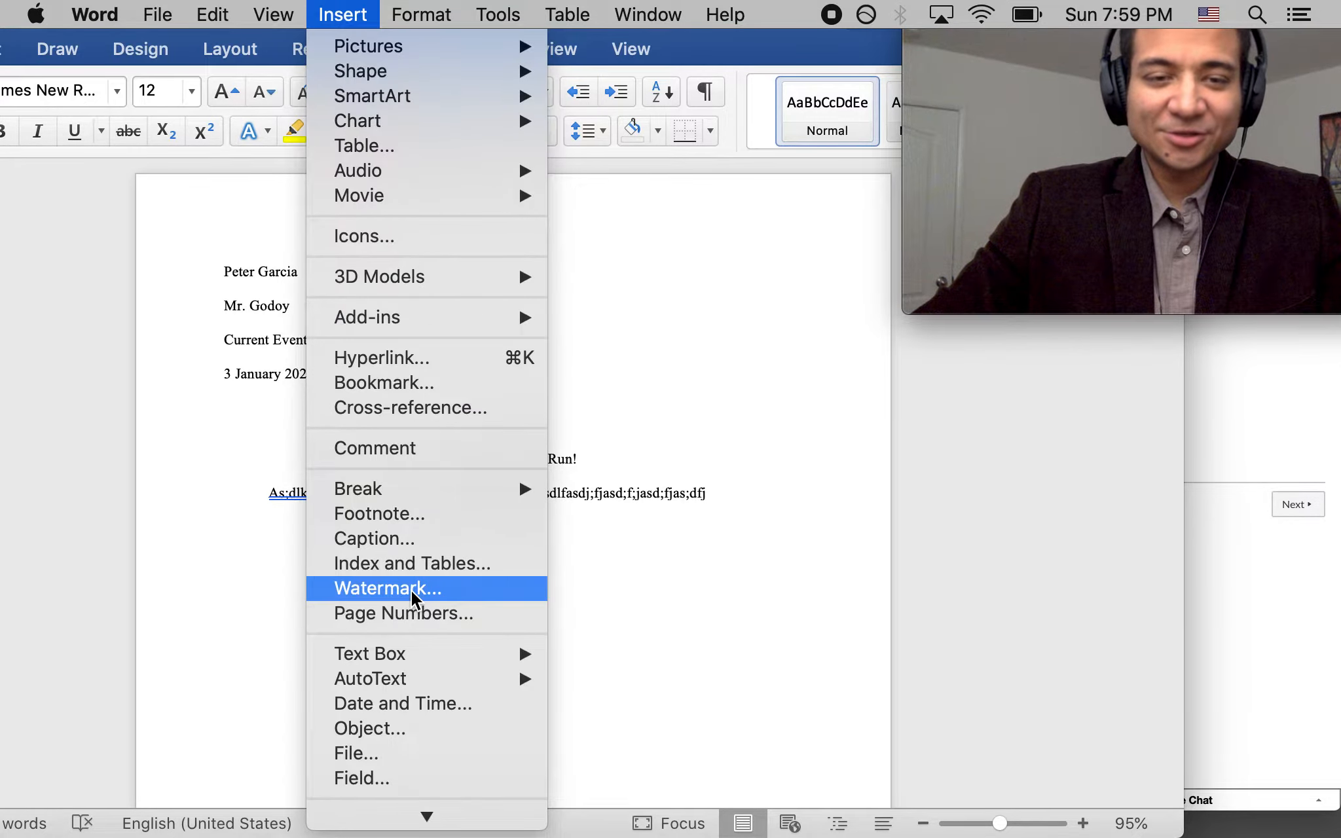
pyautogui.click(389, 613)
pyautogui.click(668, 239)
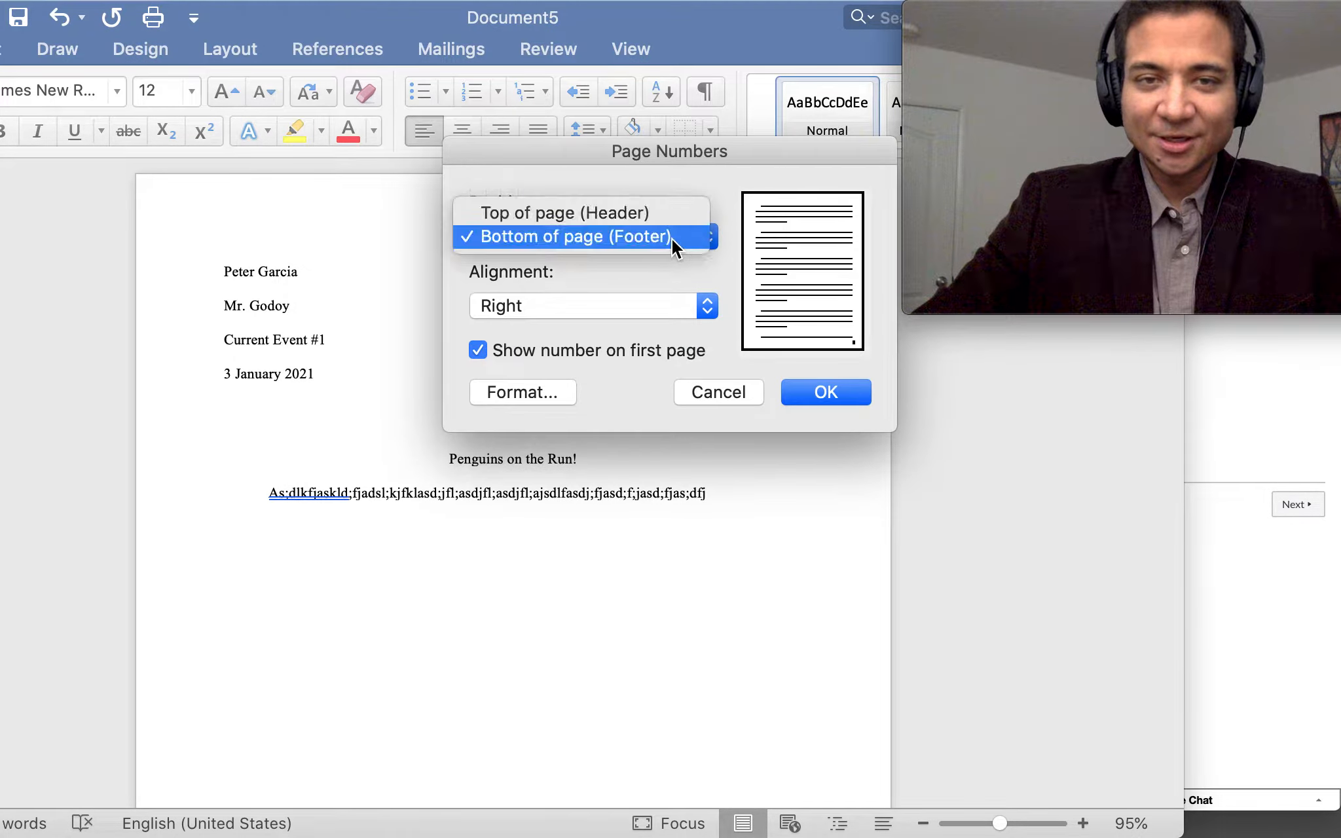
pyautogui.click(669, 212)
pyautogui.click(838, 396)
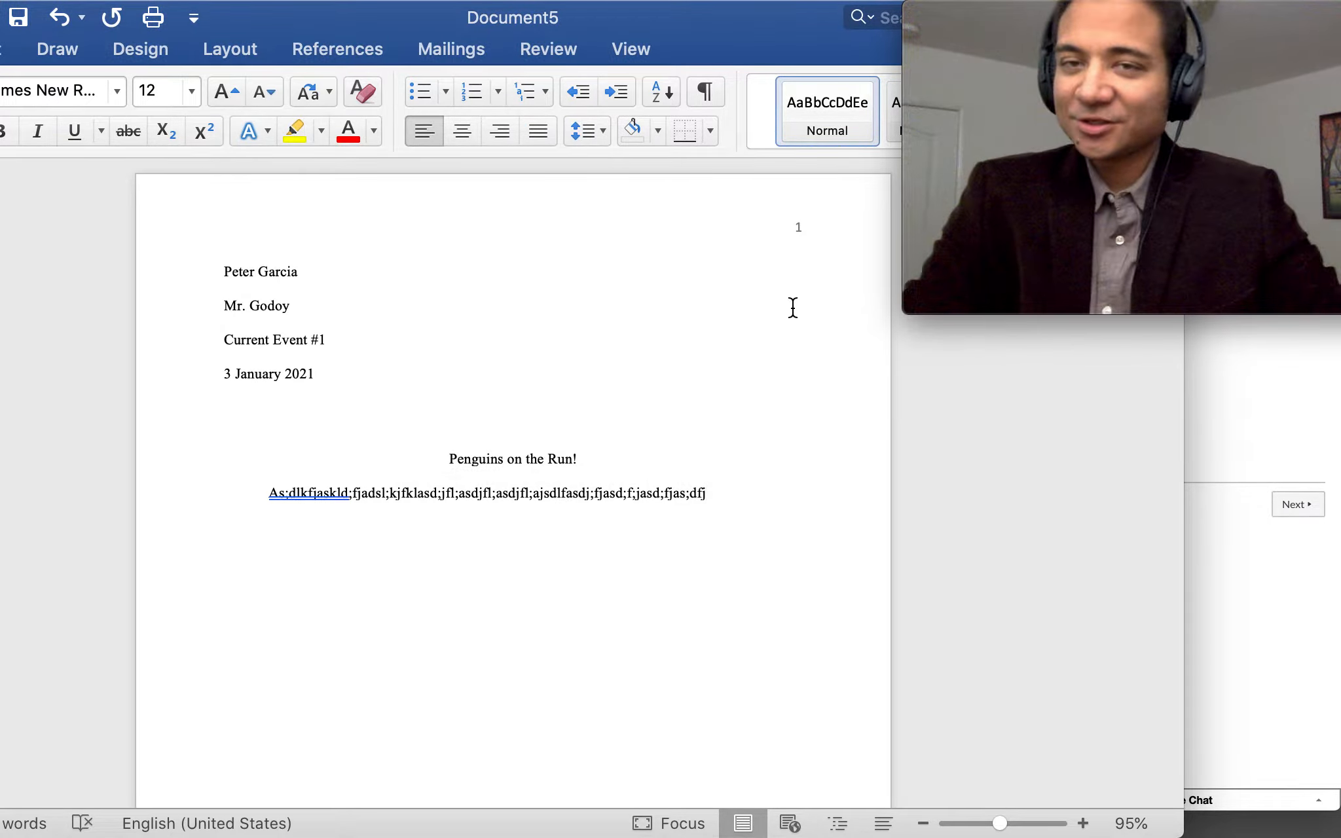
# Type the student's last name before the header page number, then return to the body
pyautogui.doubleClick(798, 228)
pyautogui.moveTo(910, 297)
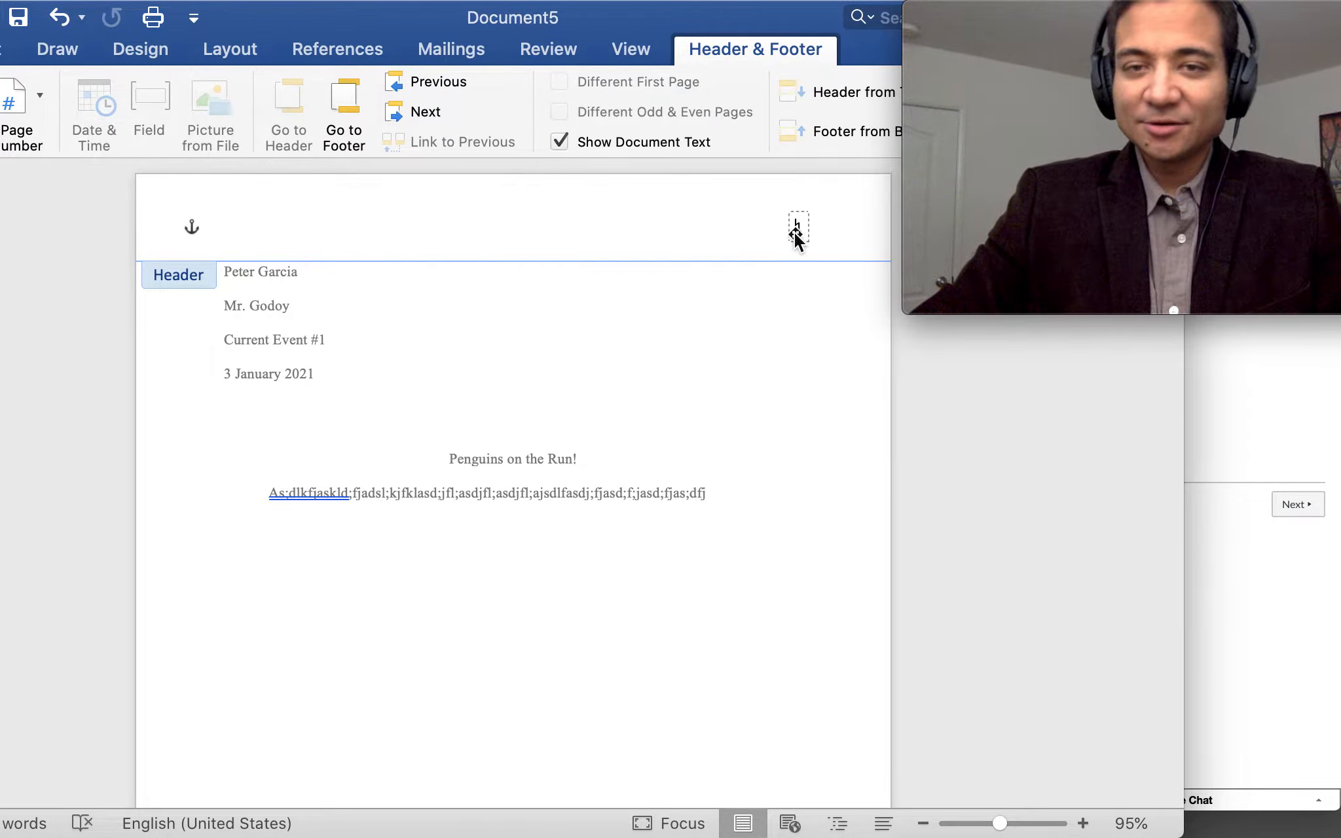
pyautogui.write('Garcia')
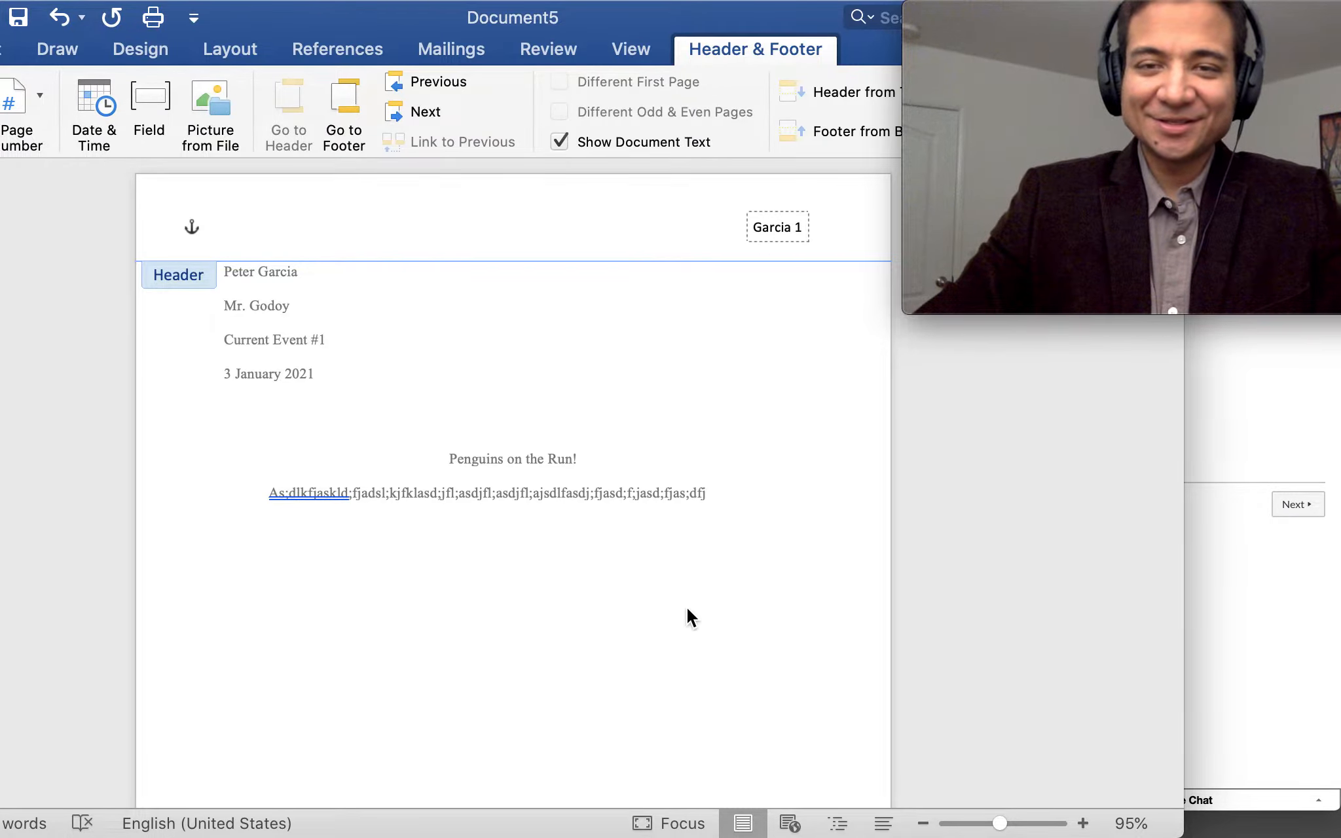
pyautogui.doubleClick(686, 606)
pyautogui.moveTo(689, 28); pyautogui.dragTo(714, 23)
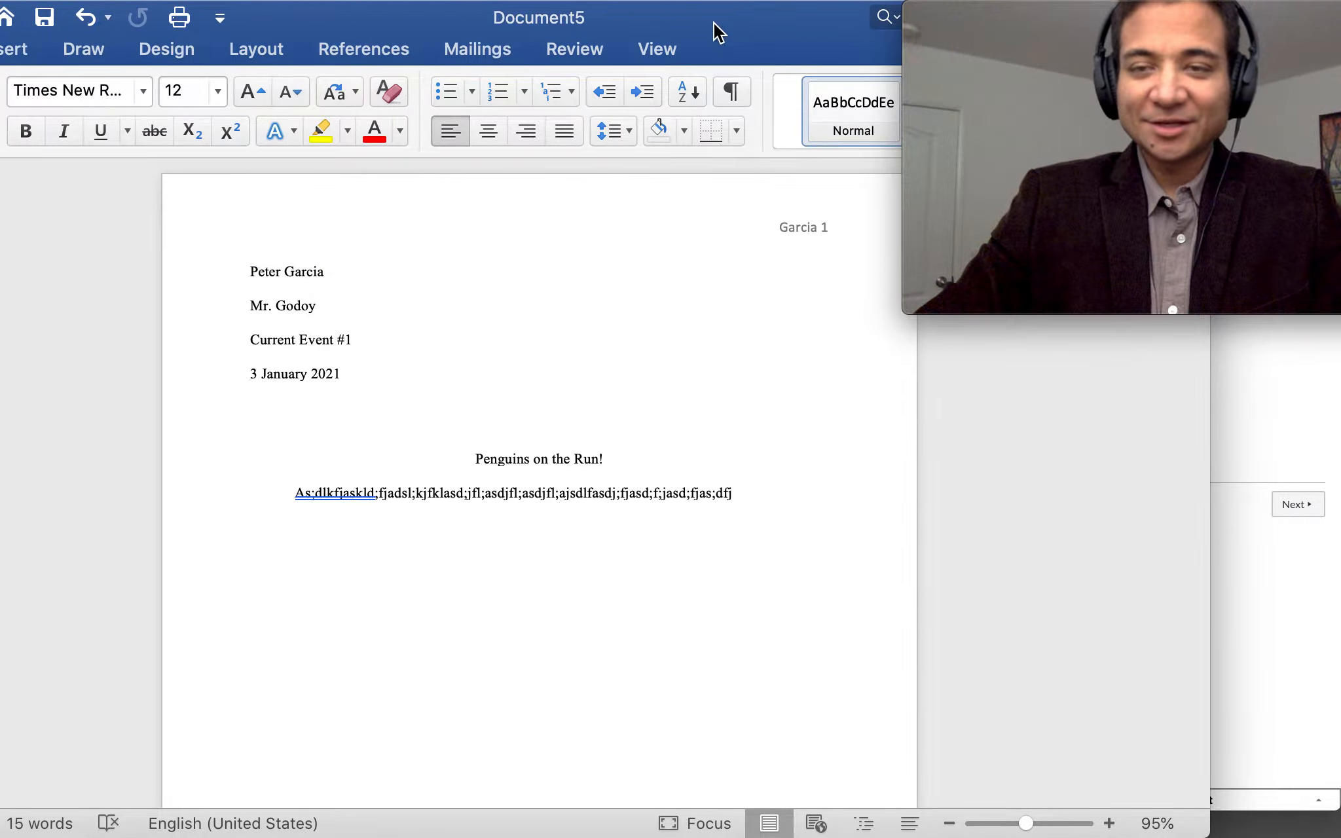
# Close Document5 without saving changes
pyautogui.click(991, 284)
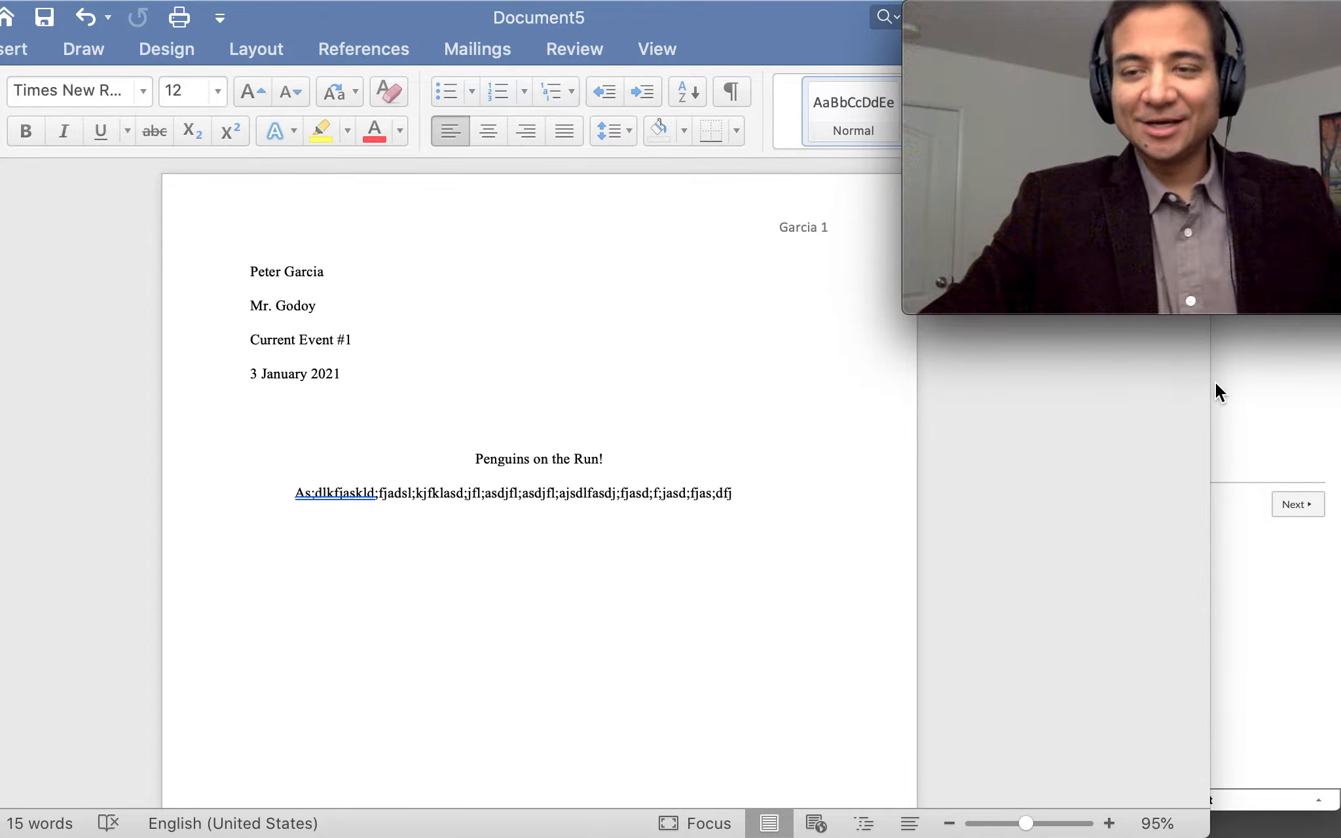
pyautogui.moveTo(1209, 387); pyautogui.dragTo(1338, 390)
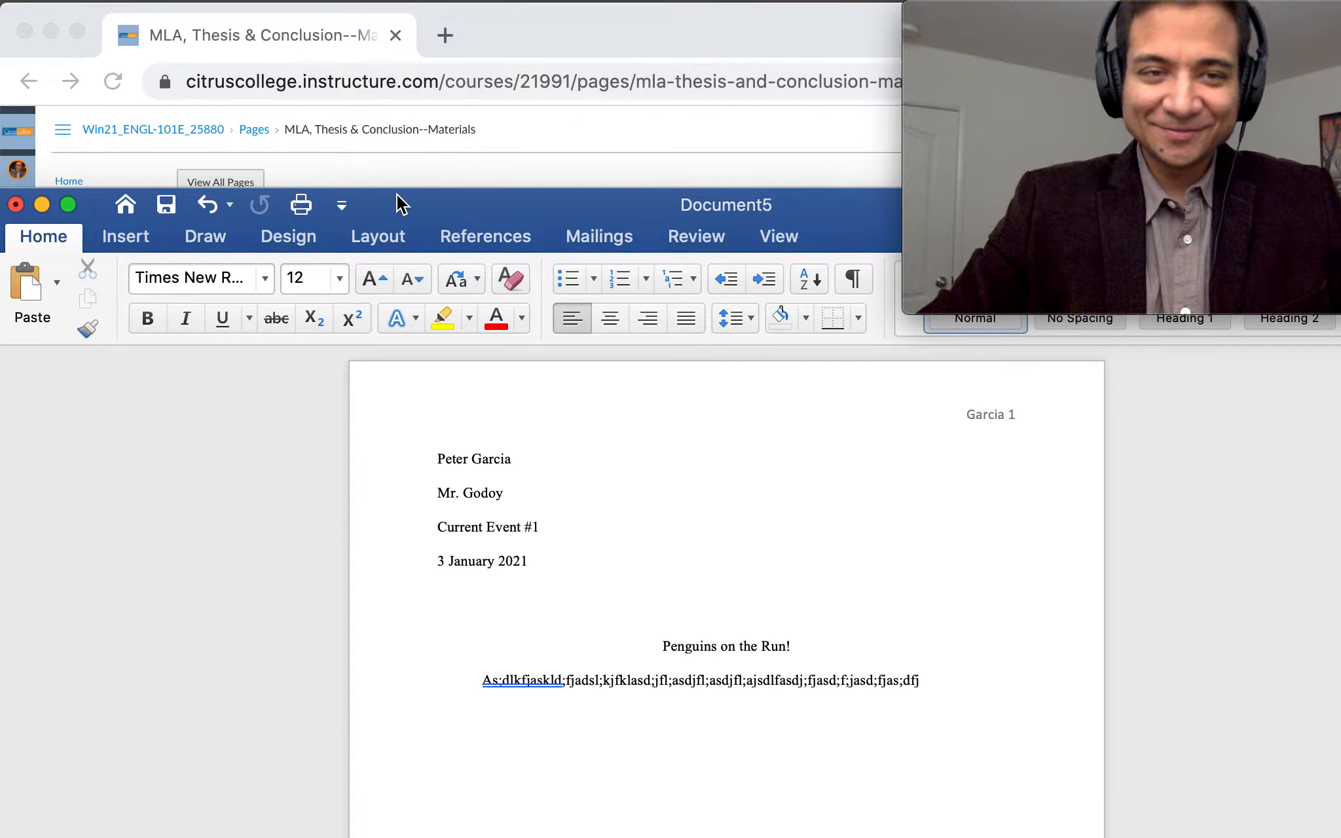
pyautogui.moveTo(397, 195); pyautogui.dragTo(554, 207)
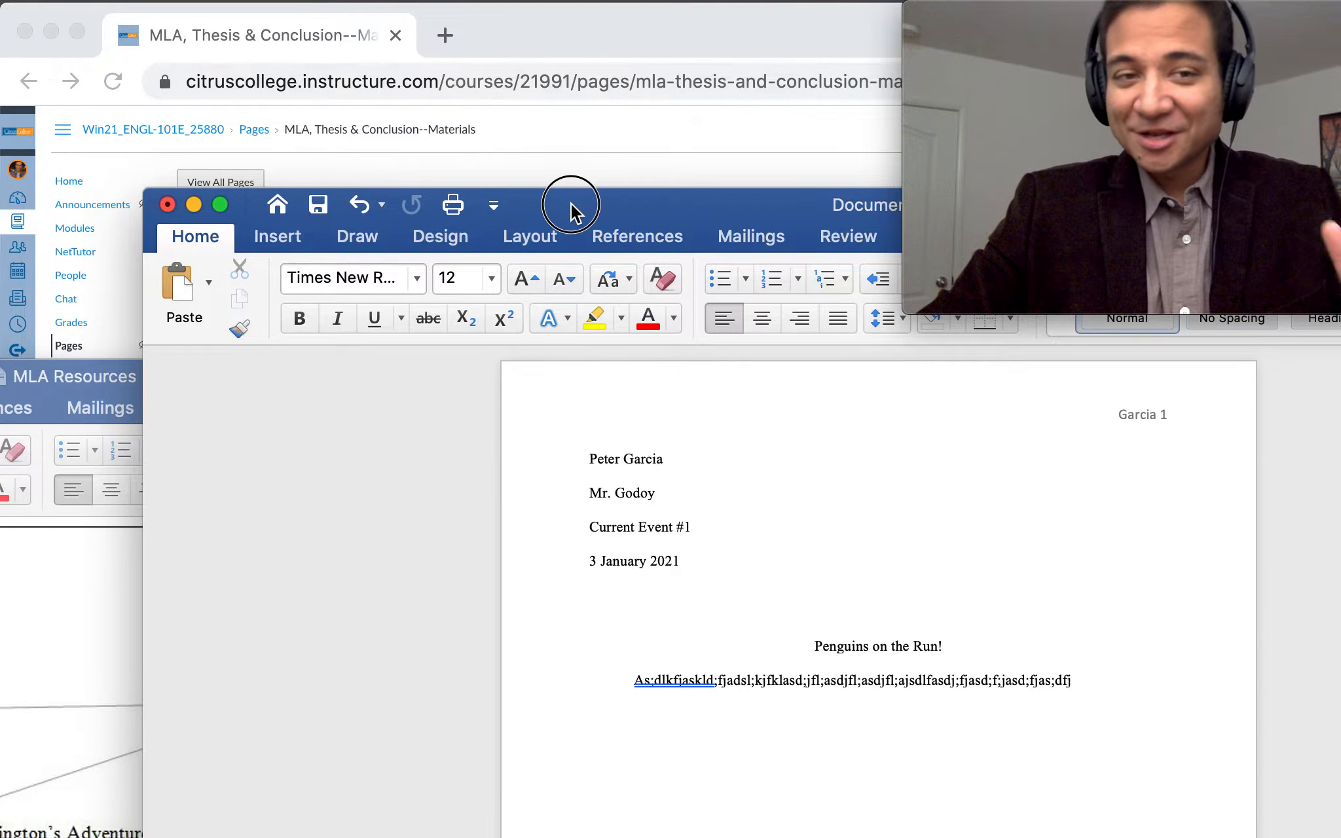
pyautogui.moveTo(569, 209); pyautogui.dragTo(552, 169)
pyautogui.click(149, 165)
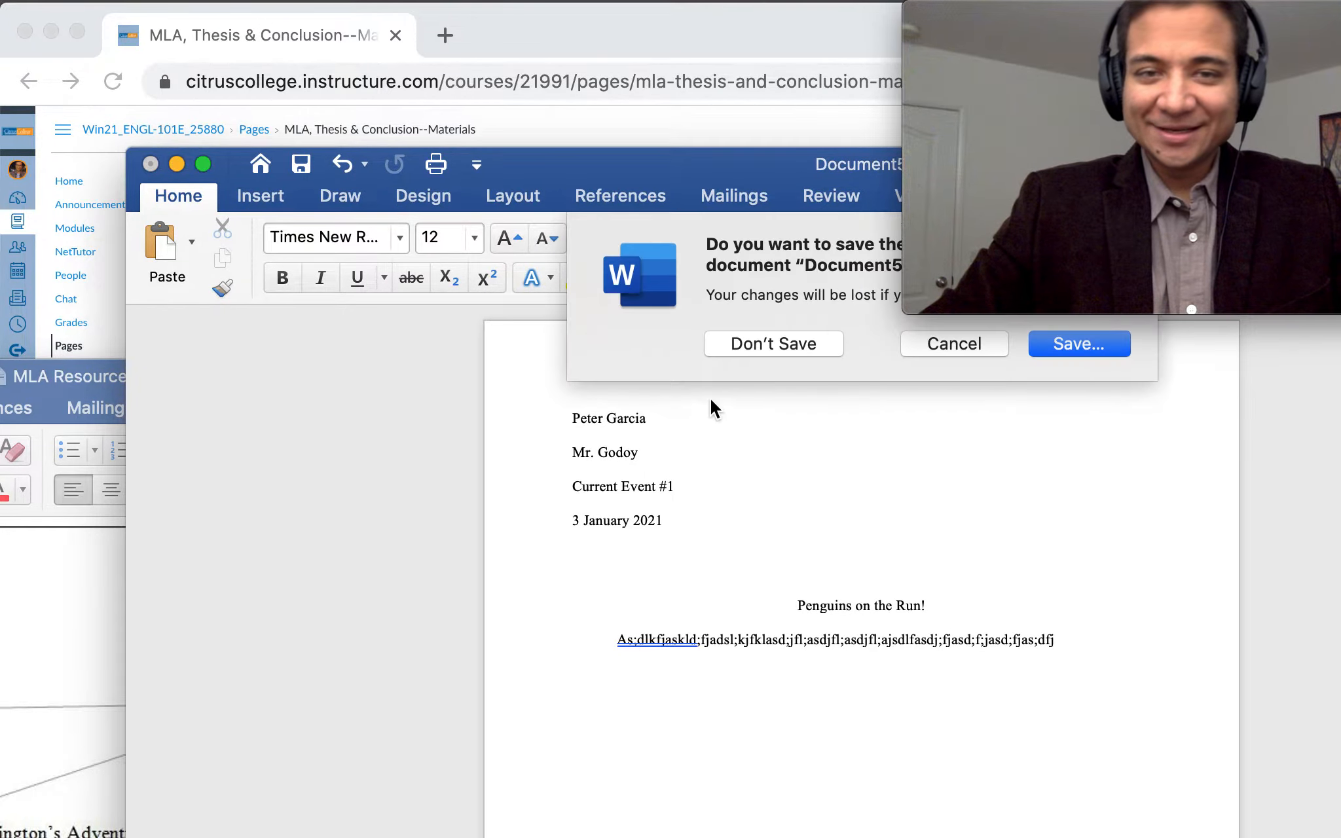
pyautogui.click(790, 343)
# Close the MLA Resources document and minimize the browser window
pyautogui.moveTo(462, 401); pyautogui.dragTo(937, 421)
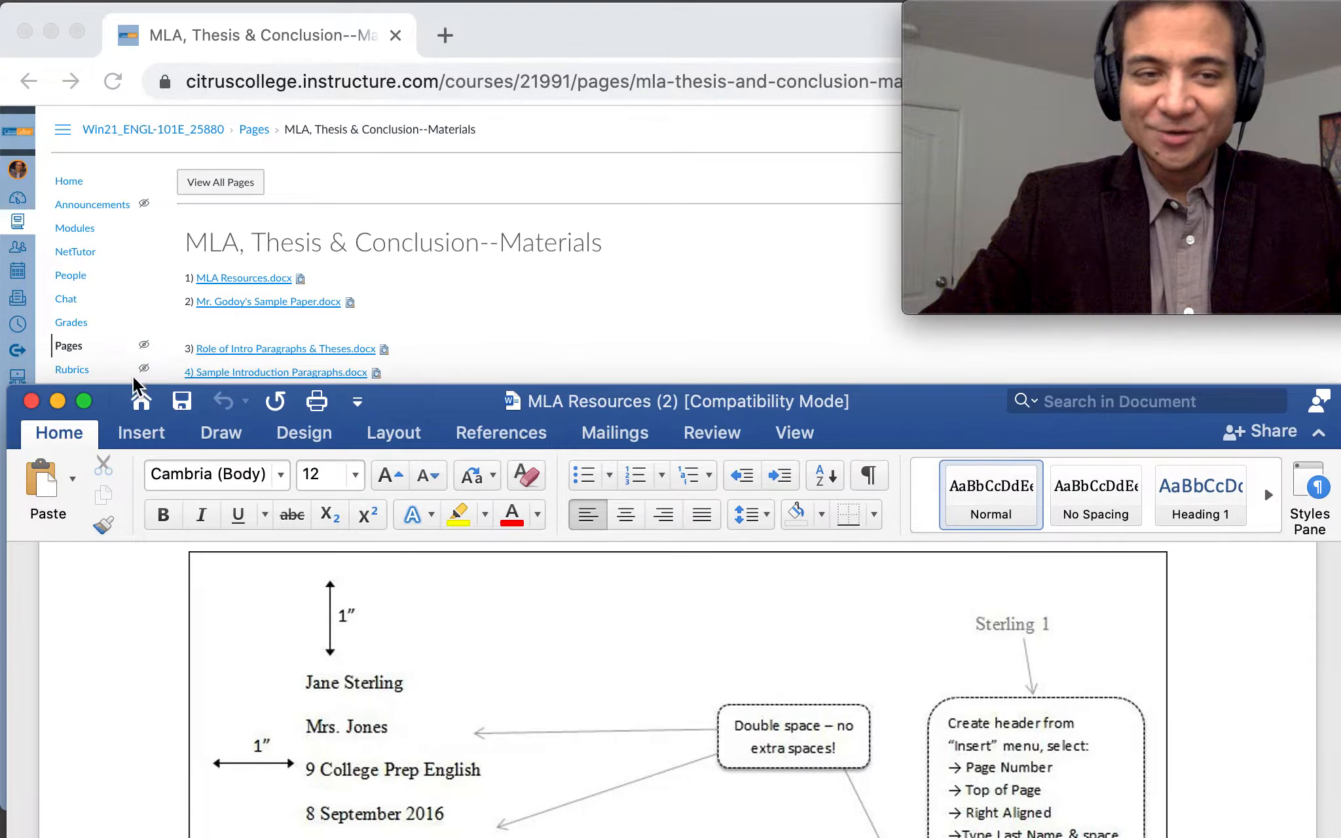
pyautogui.click(30, 400)
pyautogui.click(51, 31)
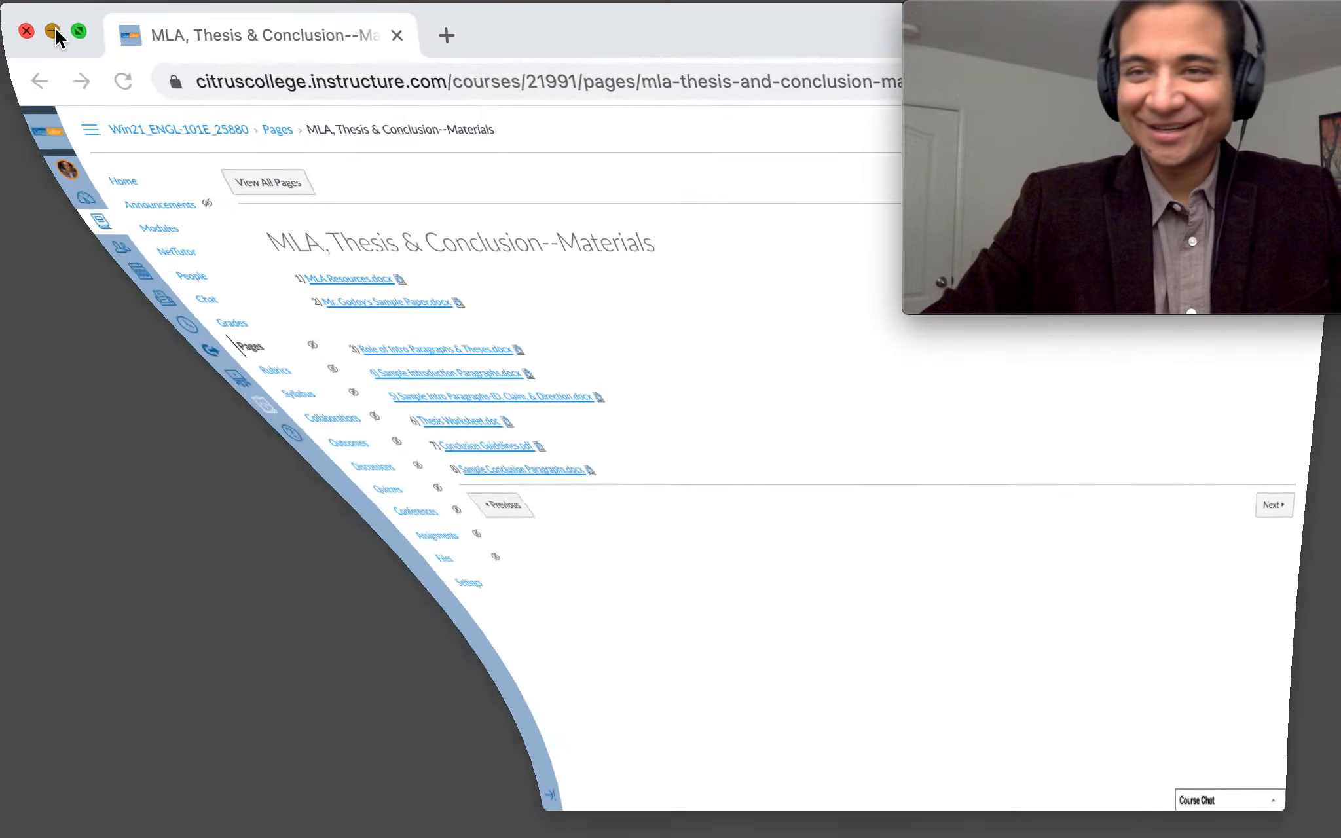
pyautogui.moveTo(918, 316); pyautogui.dragTo(523, 494)
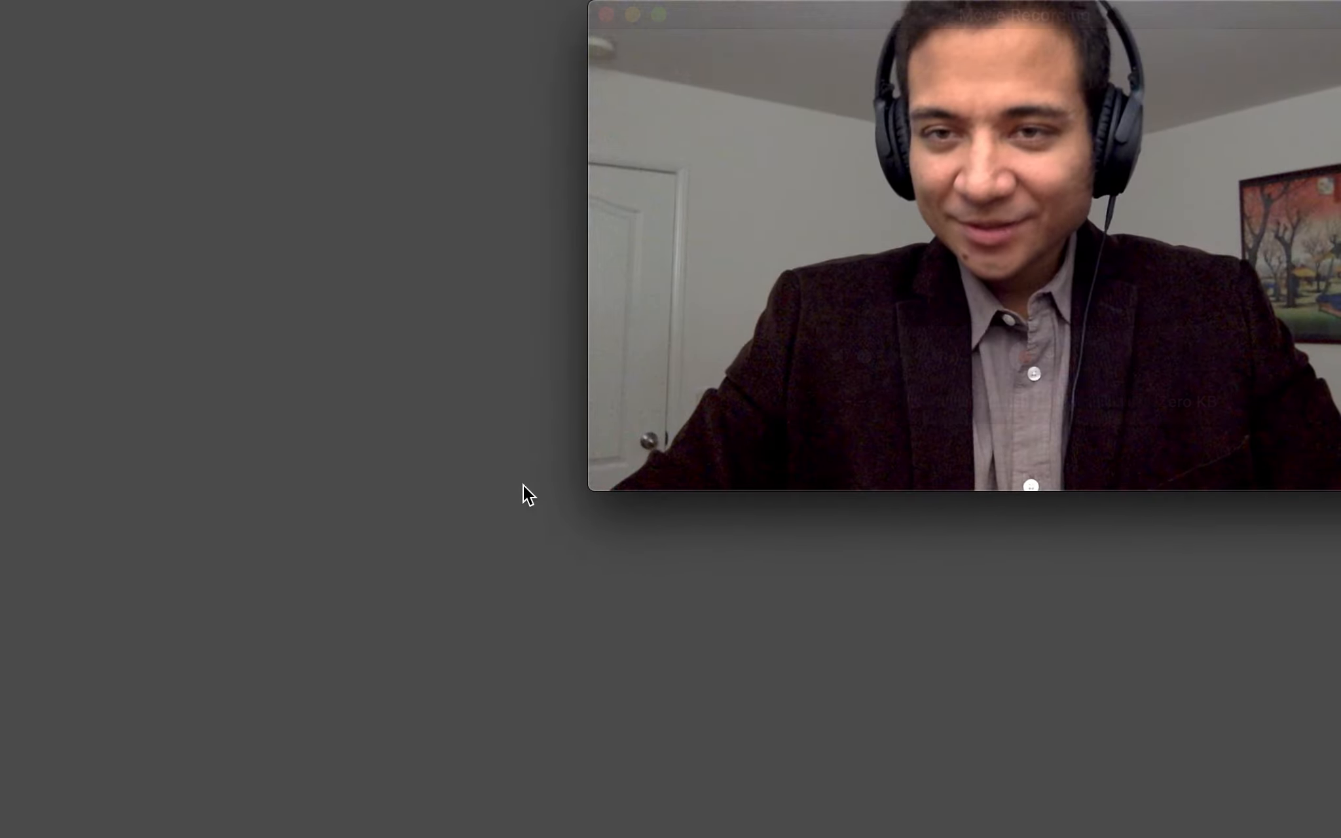
# Launch Word's start gallery and open MLA Resources (2) from recent documents
pyautogui.moveTo(456, 818)
pyautogui.click(514, 819)
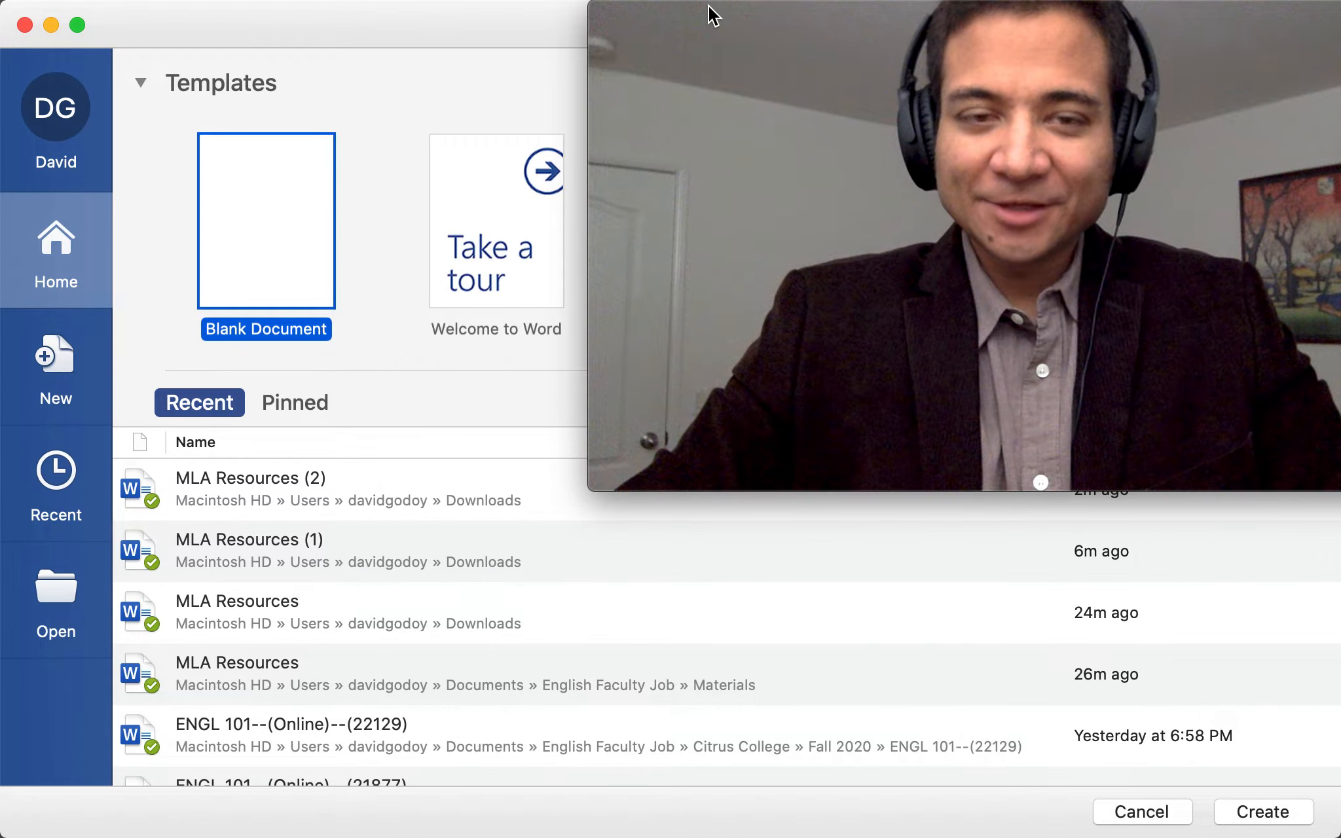
pyautogui.click(587, 493)
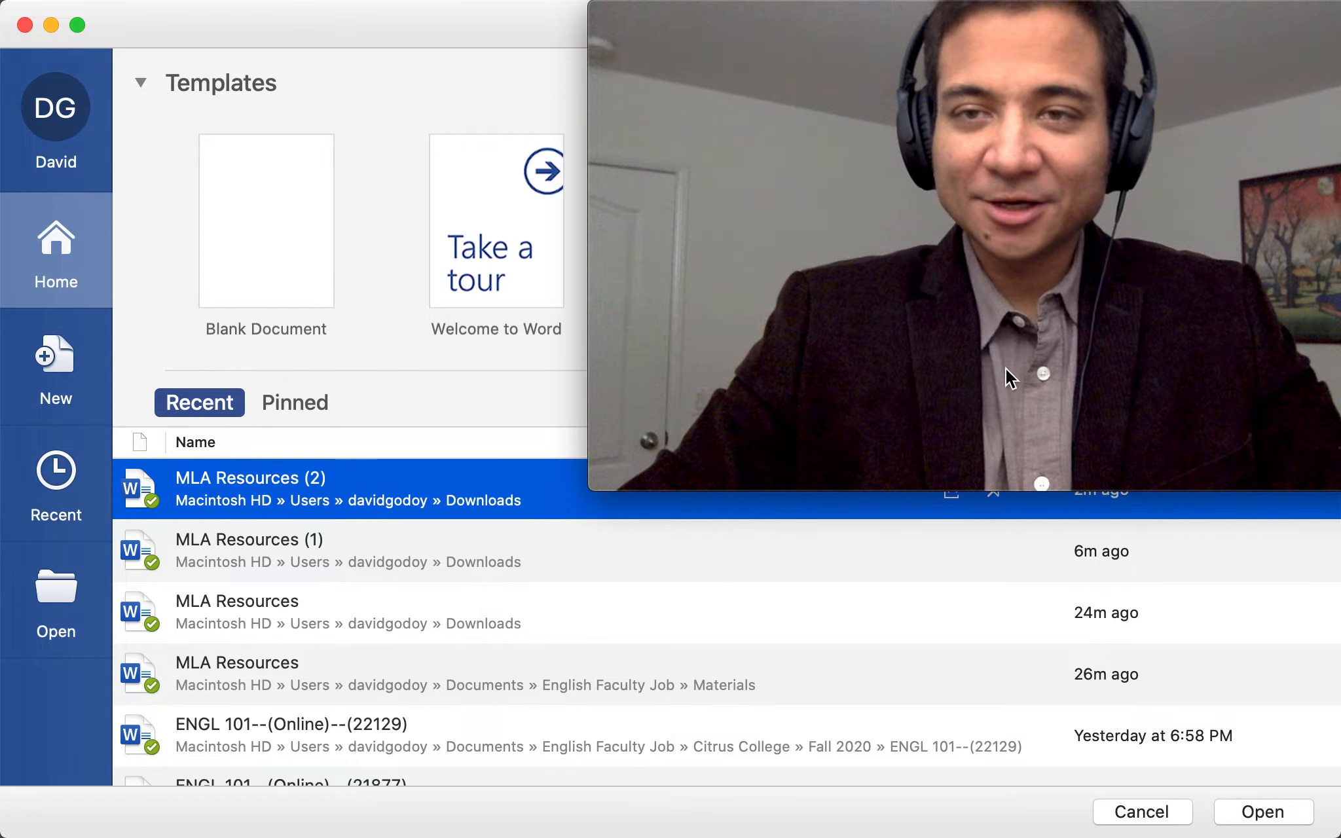
pyautogui.moveTo(592, 491); pyautogui.dragTo(898, 374)
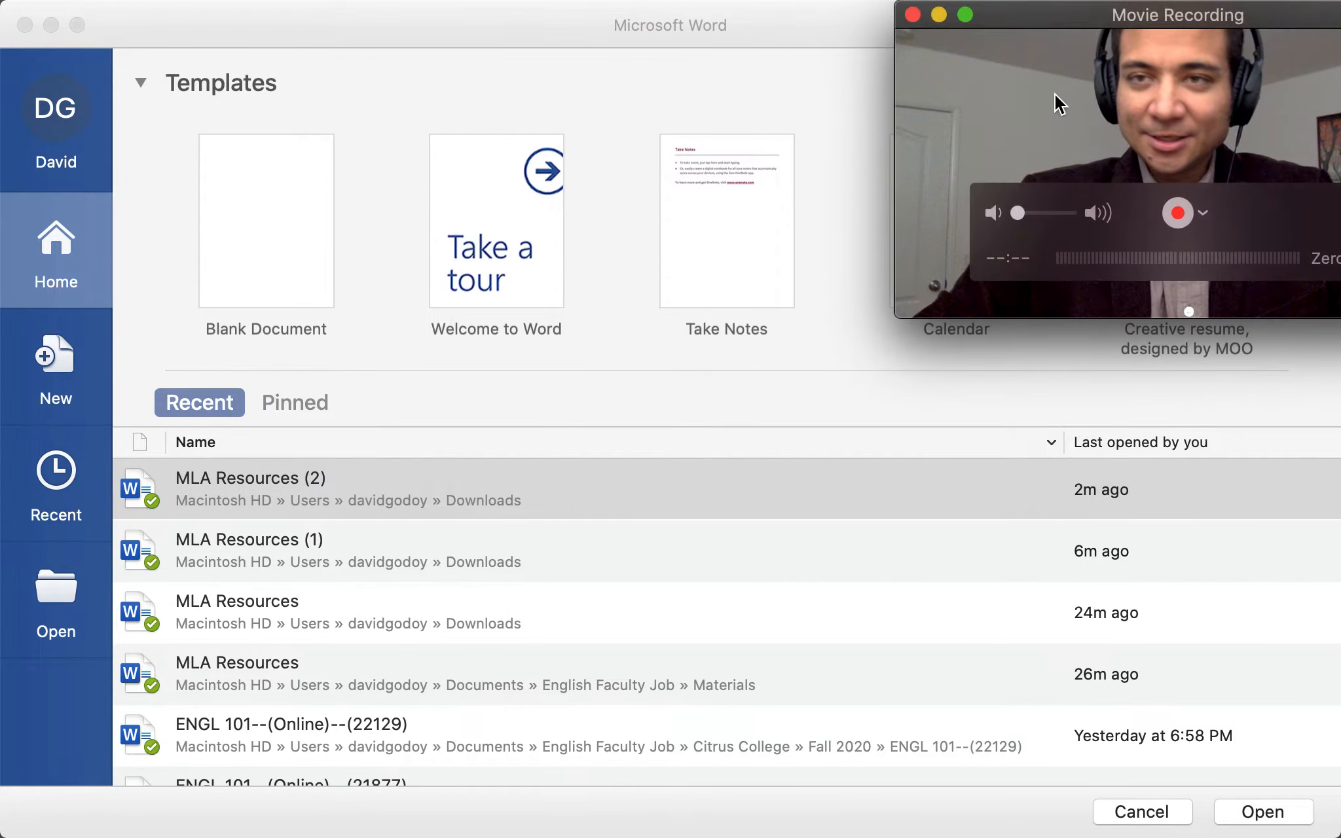
pyautogui.moveTo(1087, 26); pyautogui.dragTo(785, 256)
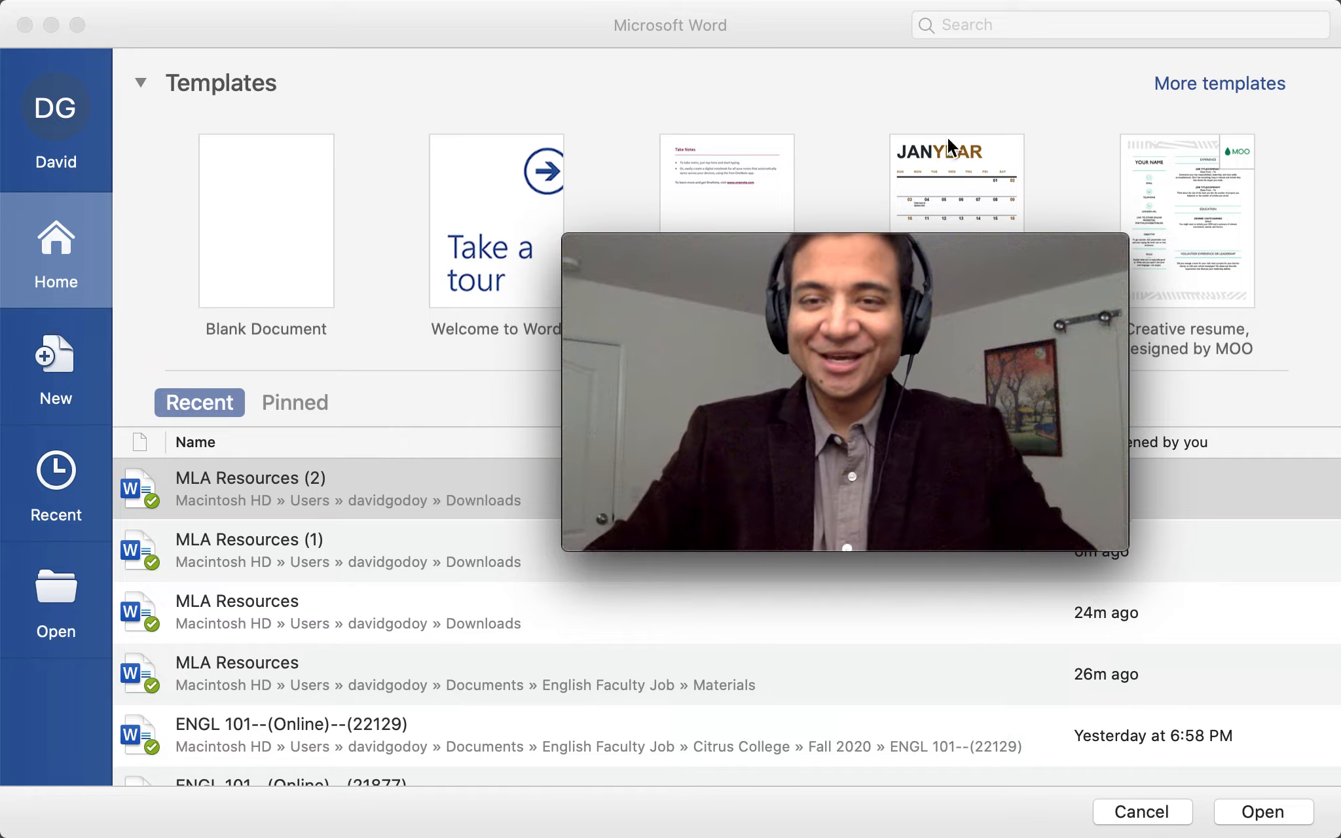
pyautogui.moveTo(988, 257); pyautogui.dragTo(799, 246)
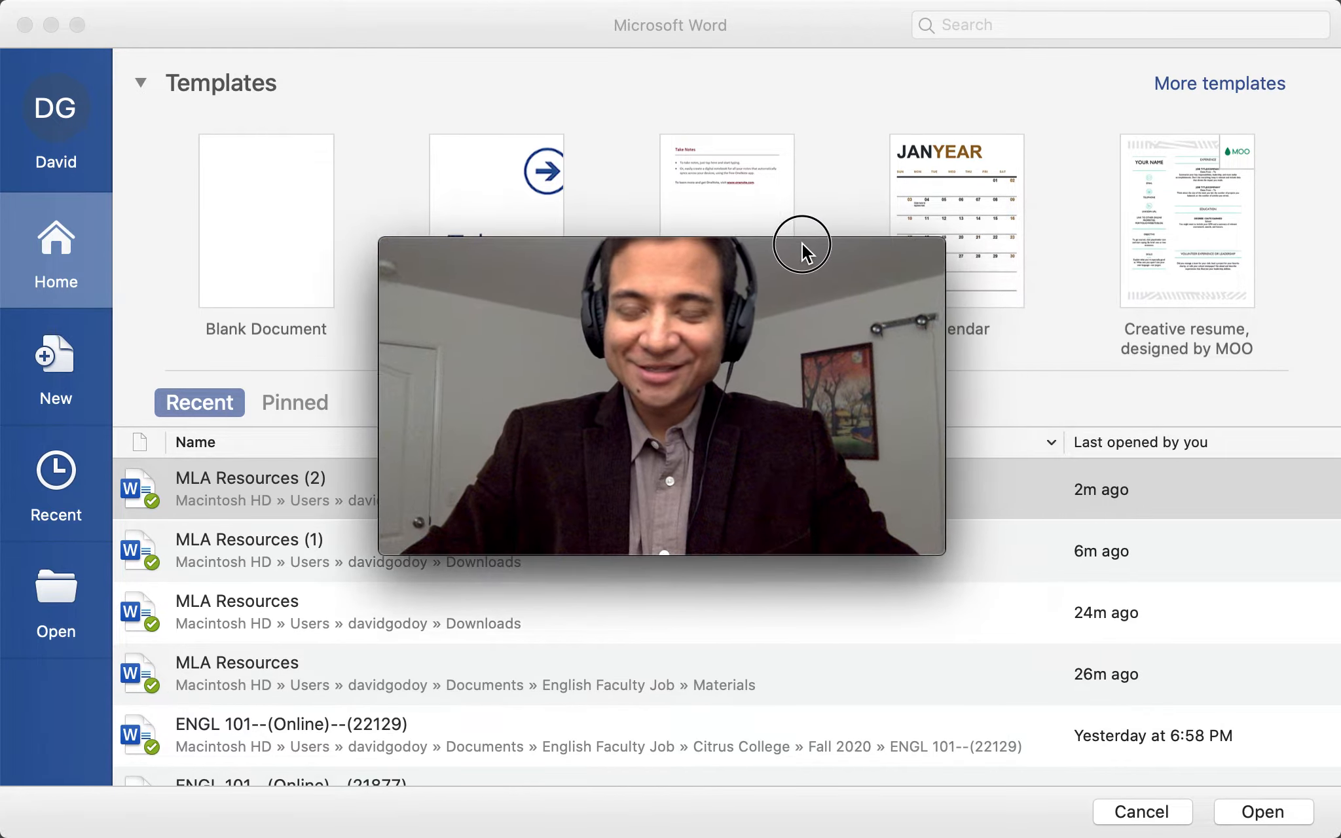
# Search the gallery for 'MLA' templates and create a document from MLA Style Paper
pyautogui.click(1082, 21)
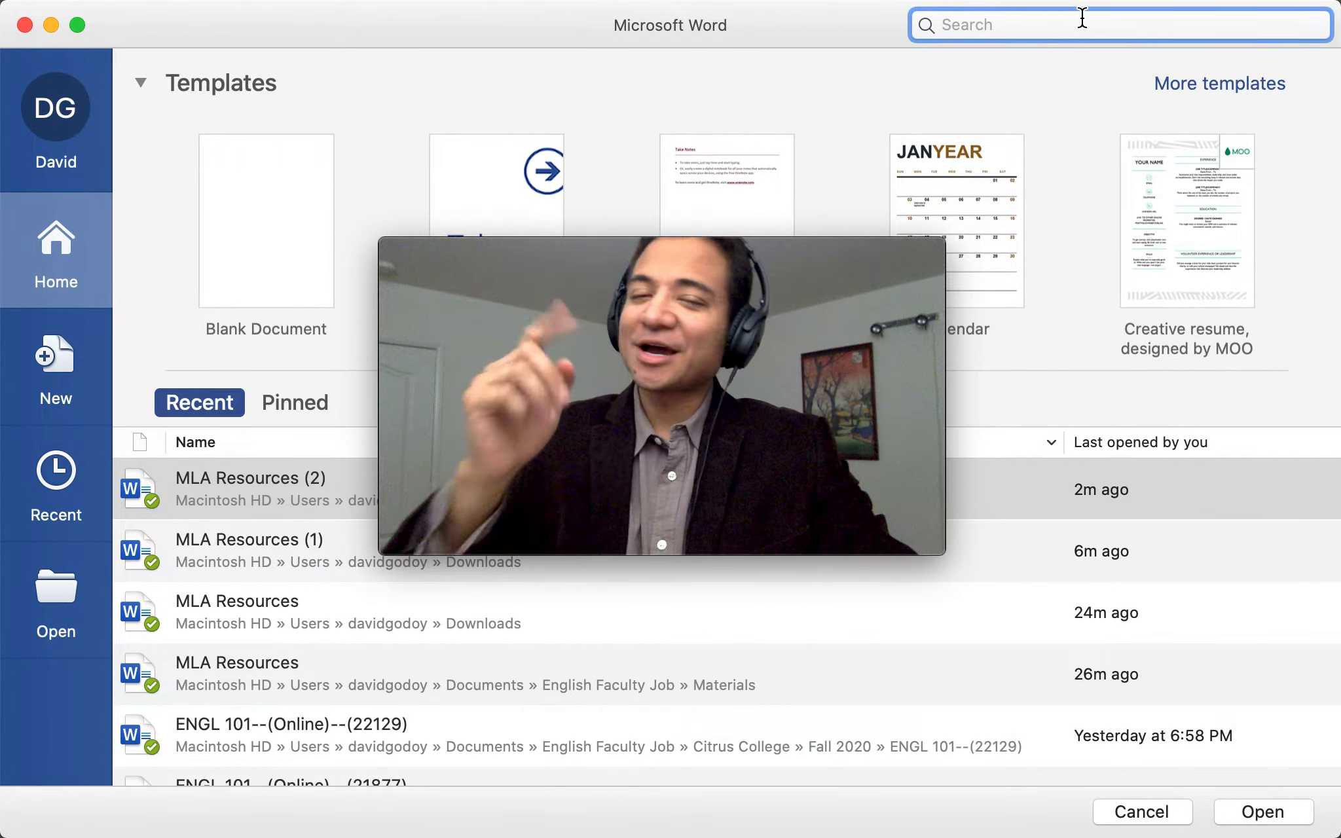
pyautogui.write('MLA')
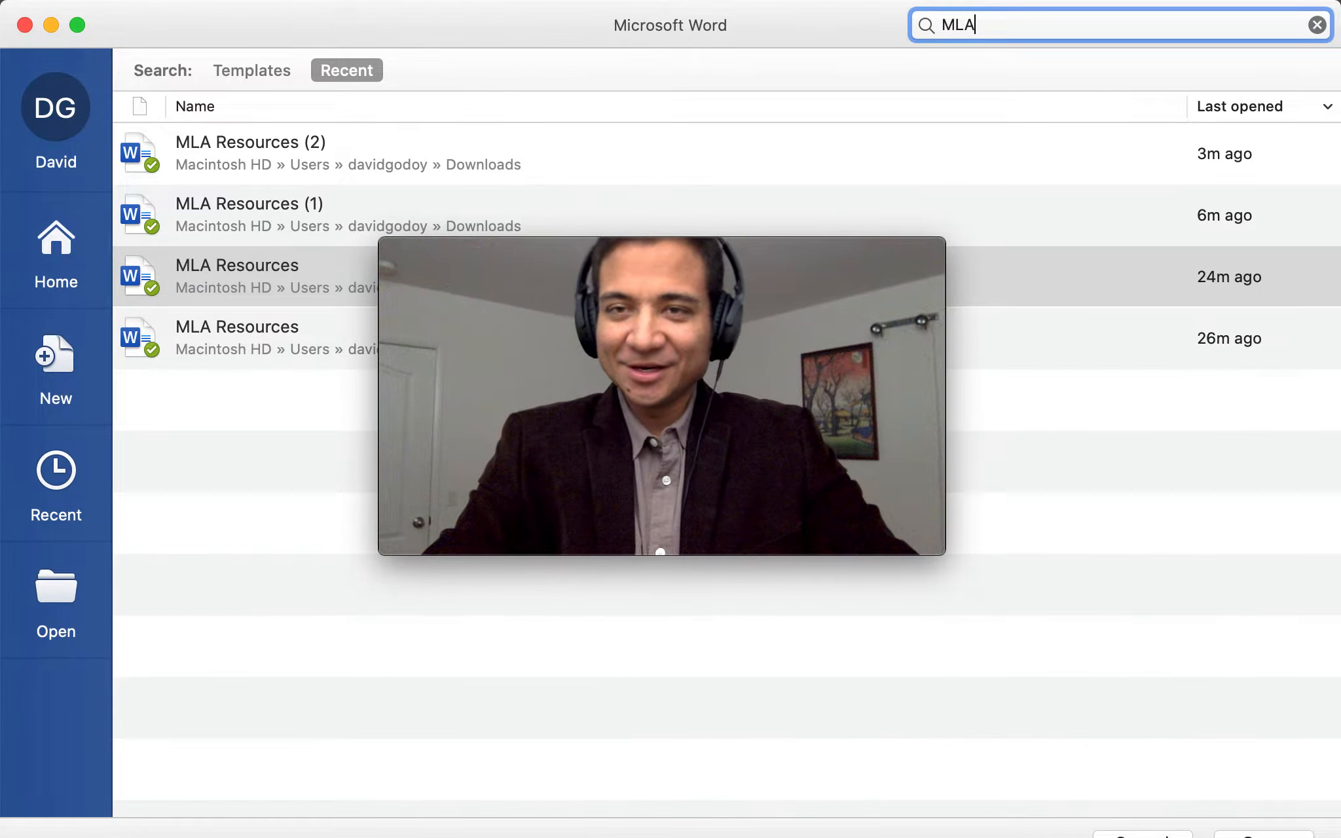
pyautogui.click(262, 70)
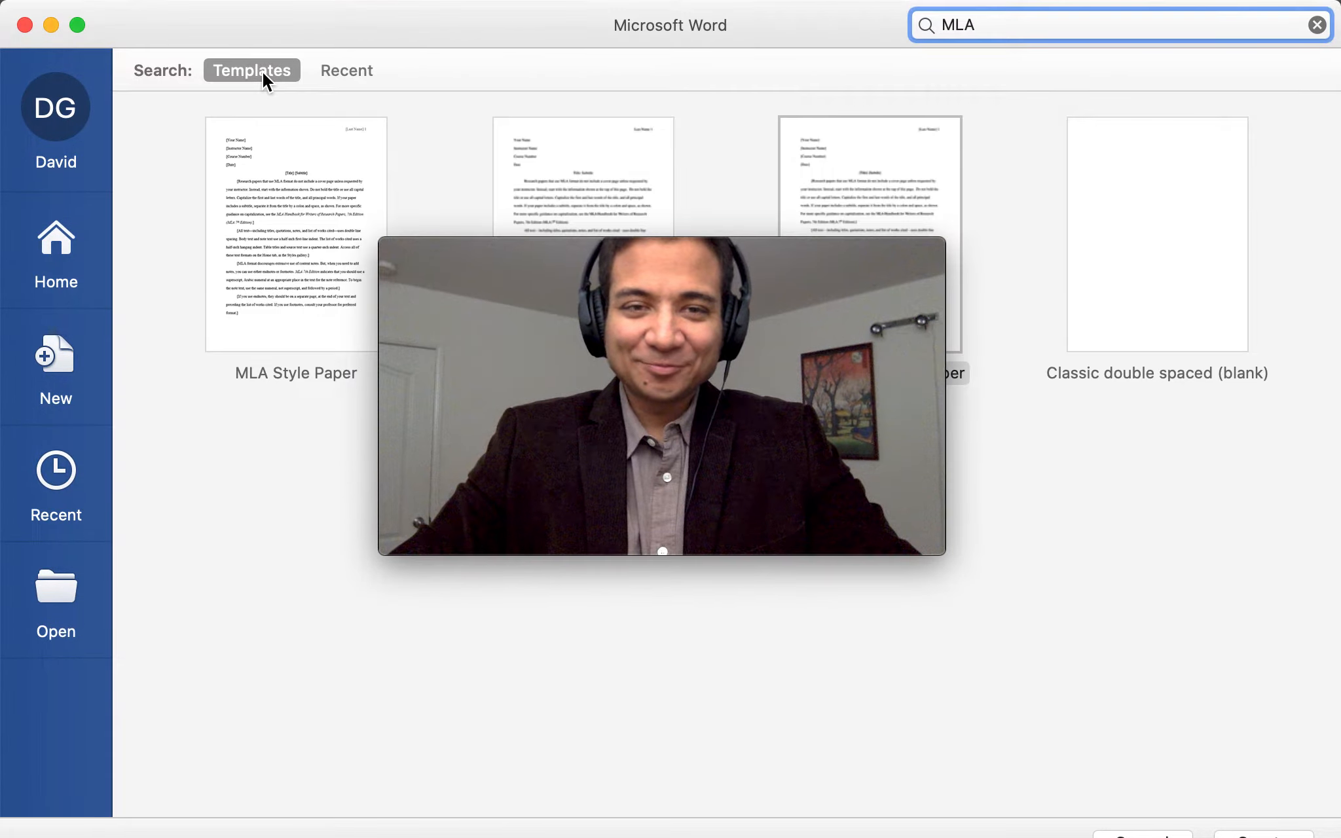
pyautogui.click(580, 238)
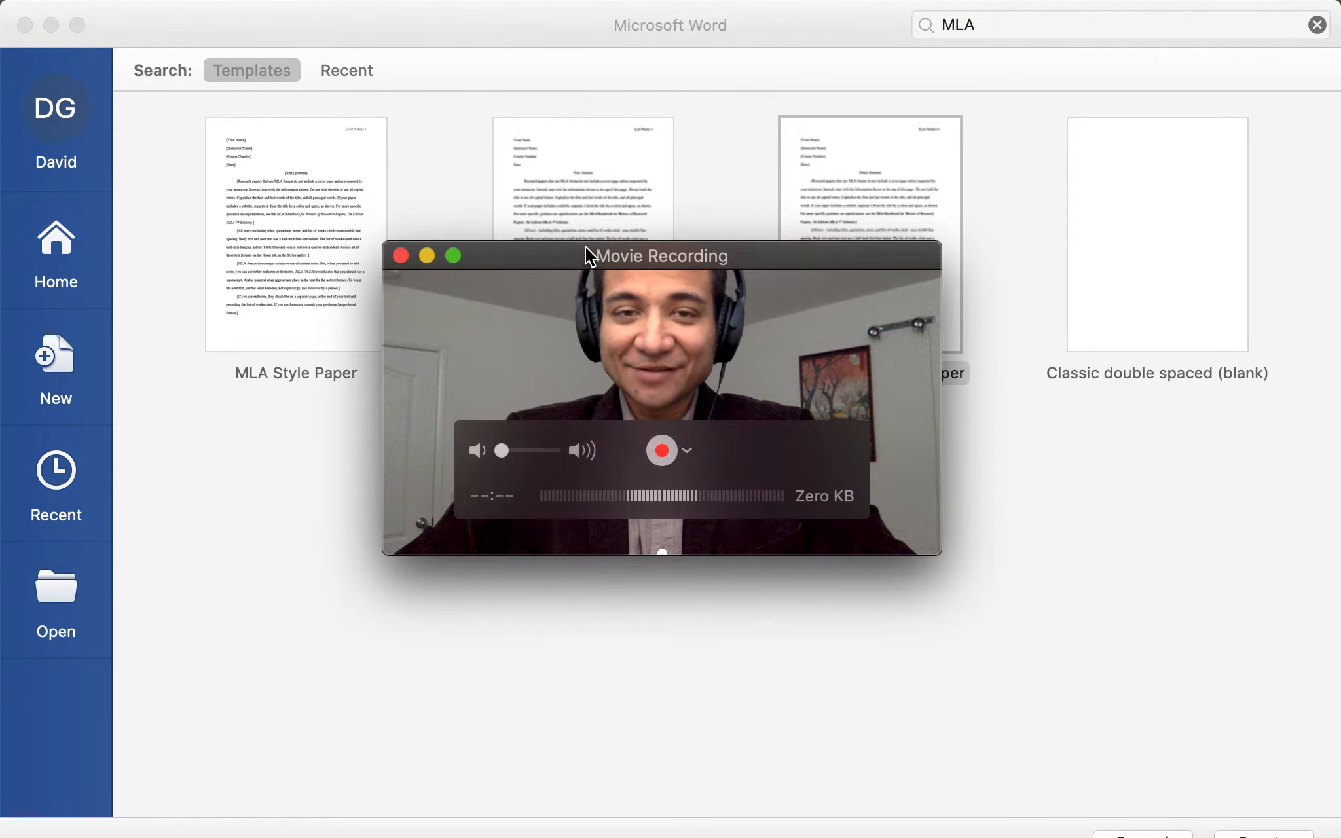
pyautogui.moveTo(586, 250); pyautogui.dragTo(581, 422)
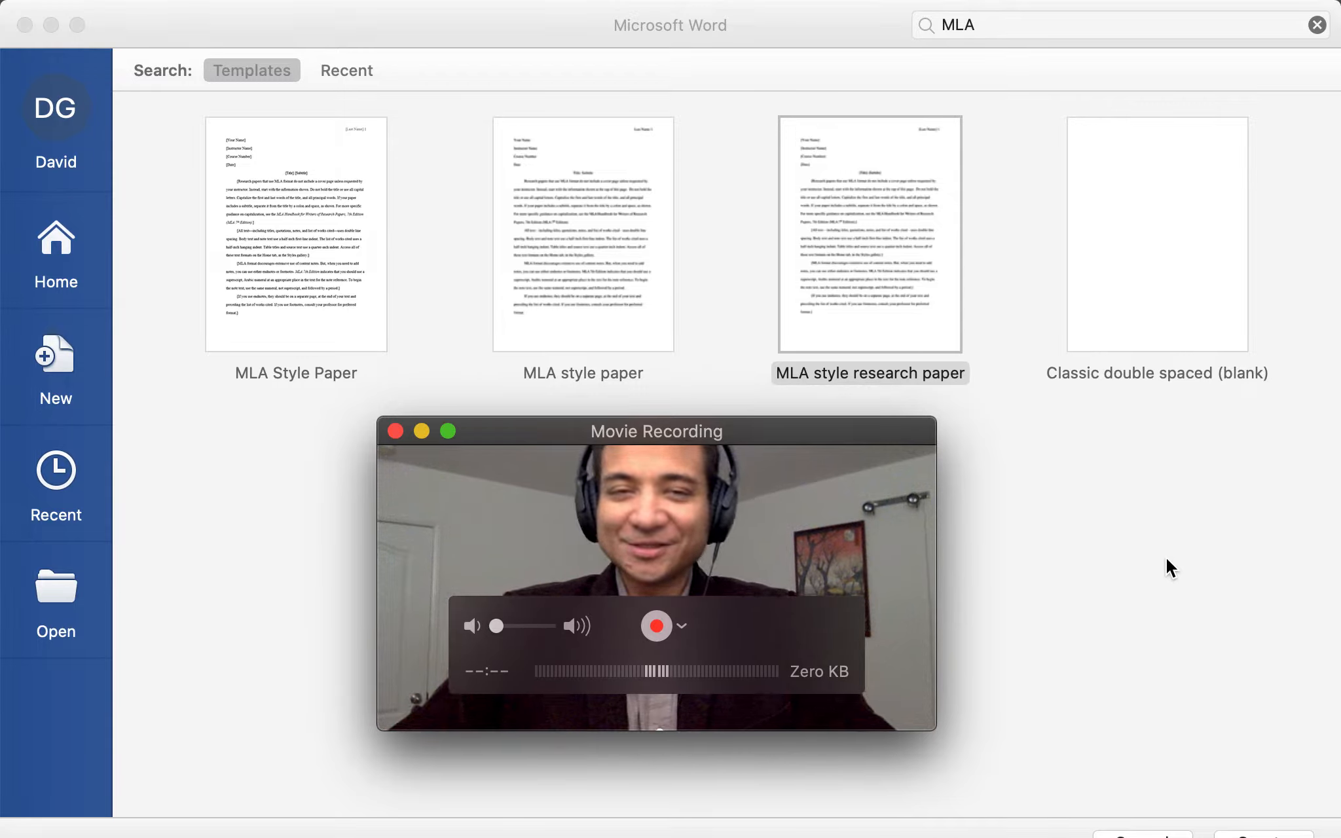
pyautogui.doubleClick(292, 274)
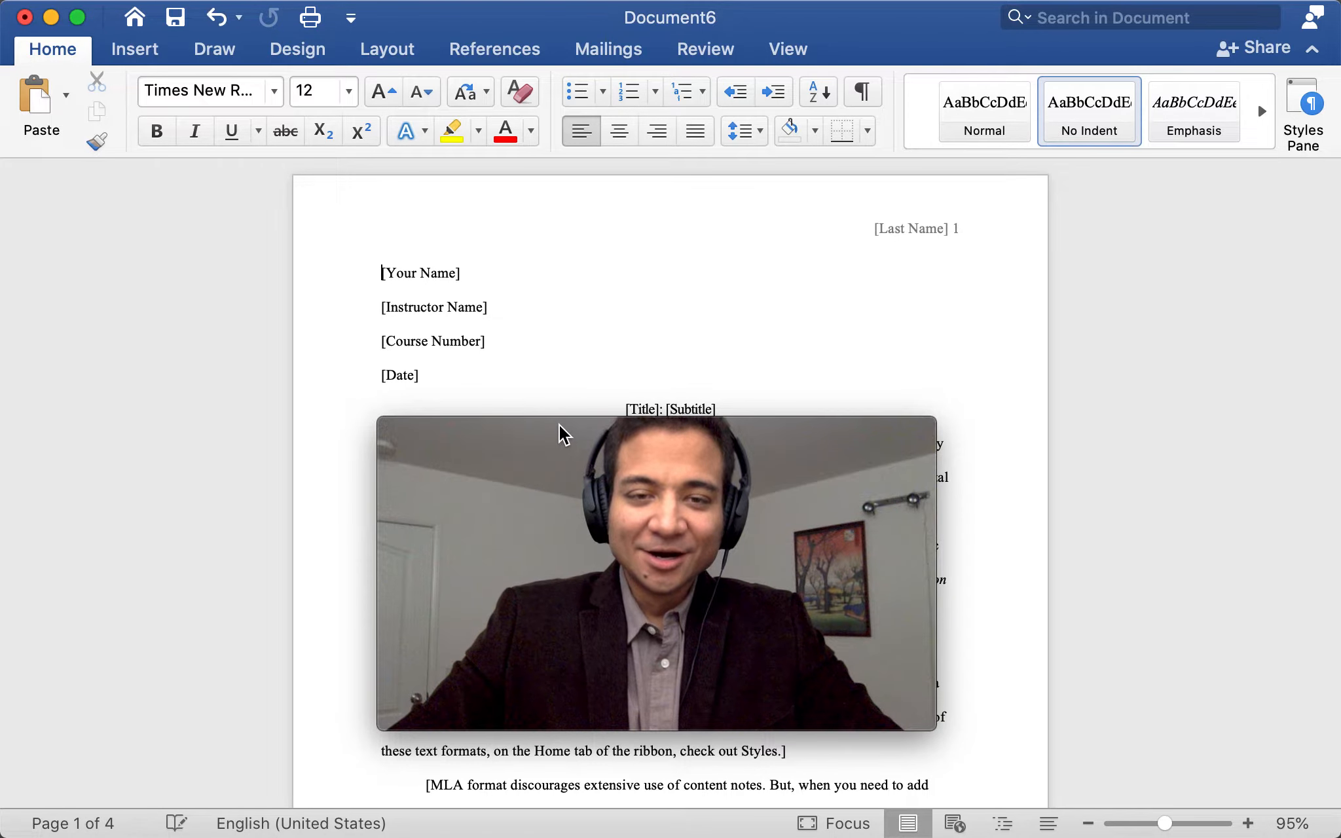
pyautogui.moveTo(564, 434); pyautogui.dragTo(1195, 53)
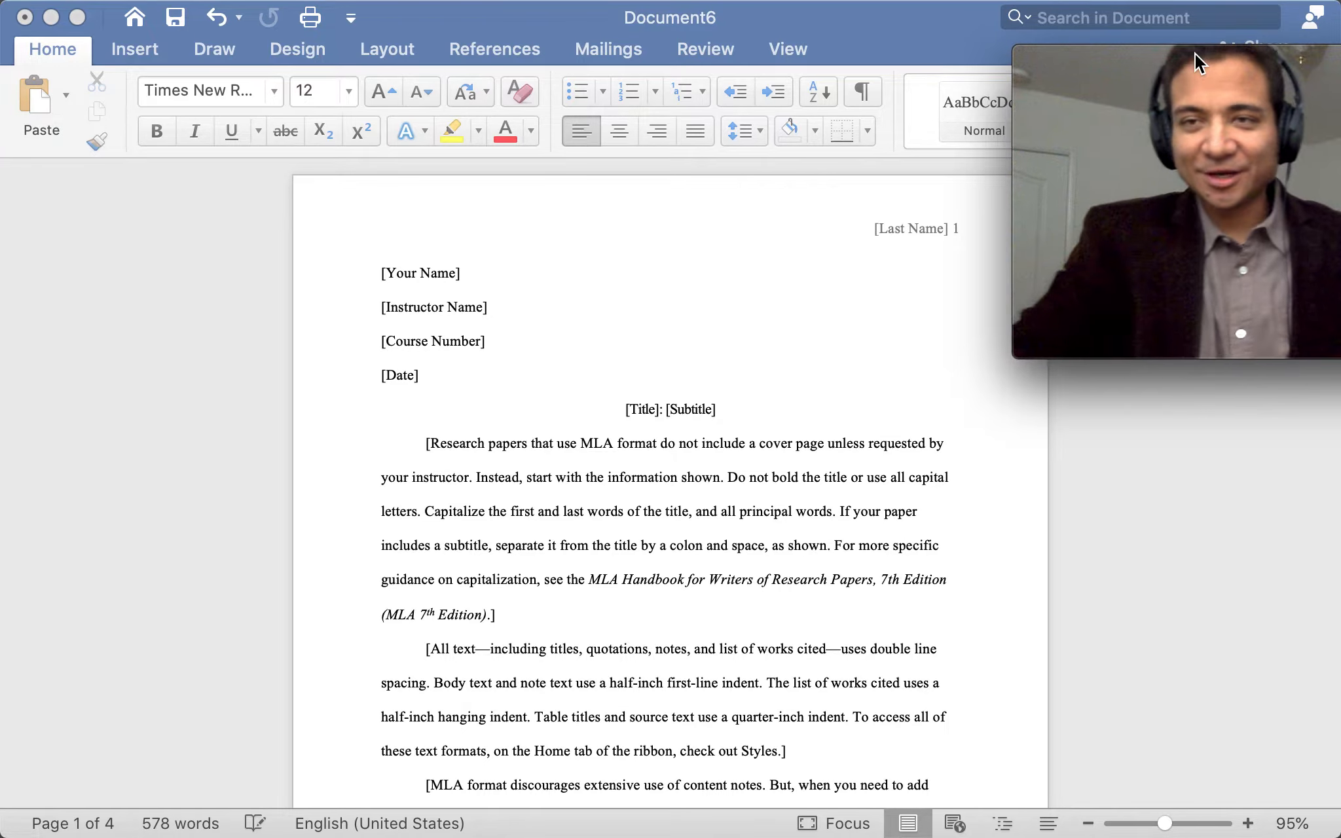
# Bring the Word window forward and select each heading placeholder in turn
pyautogui.click(1196, 26)
pyautogui.moveTo(1163, 64); pyautogui.dragTo(1088, 45)
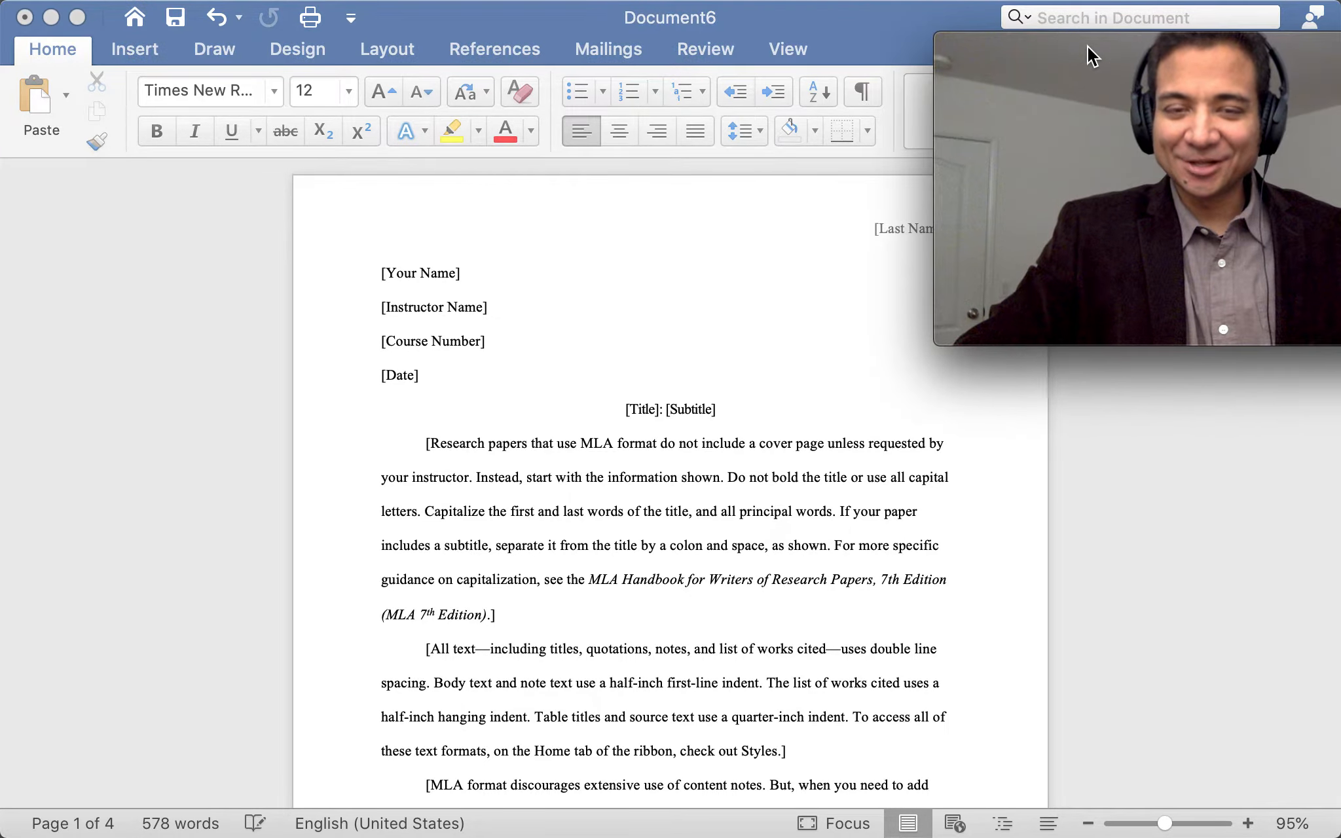
pyautogui.moveTo(847, 13); pyautogui.dragTo(715, 15)
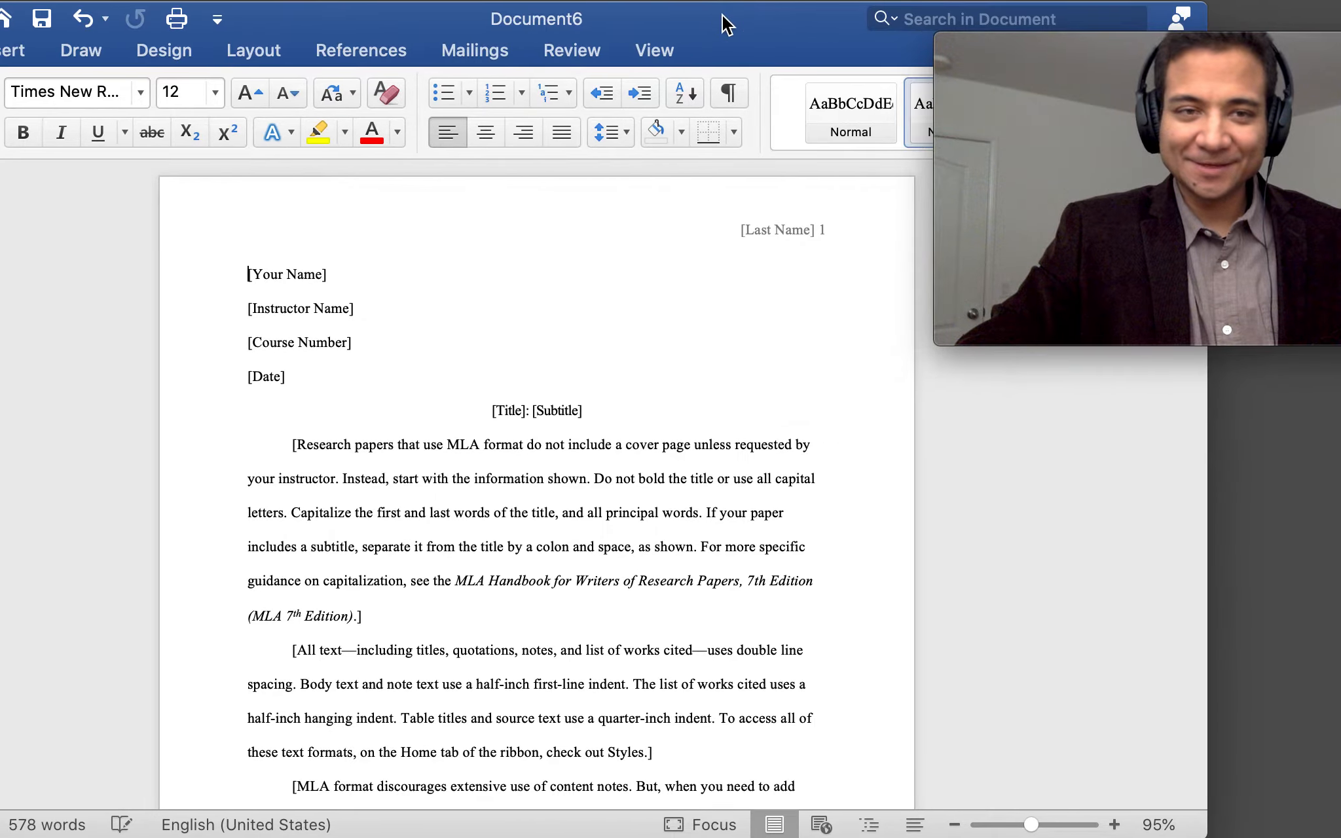
pyautogui.click(317, 272)
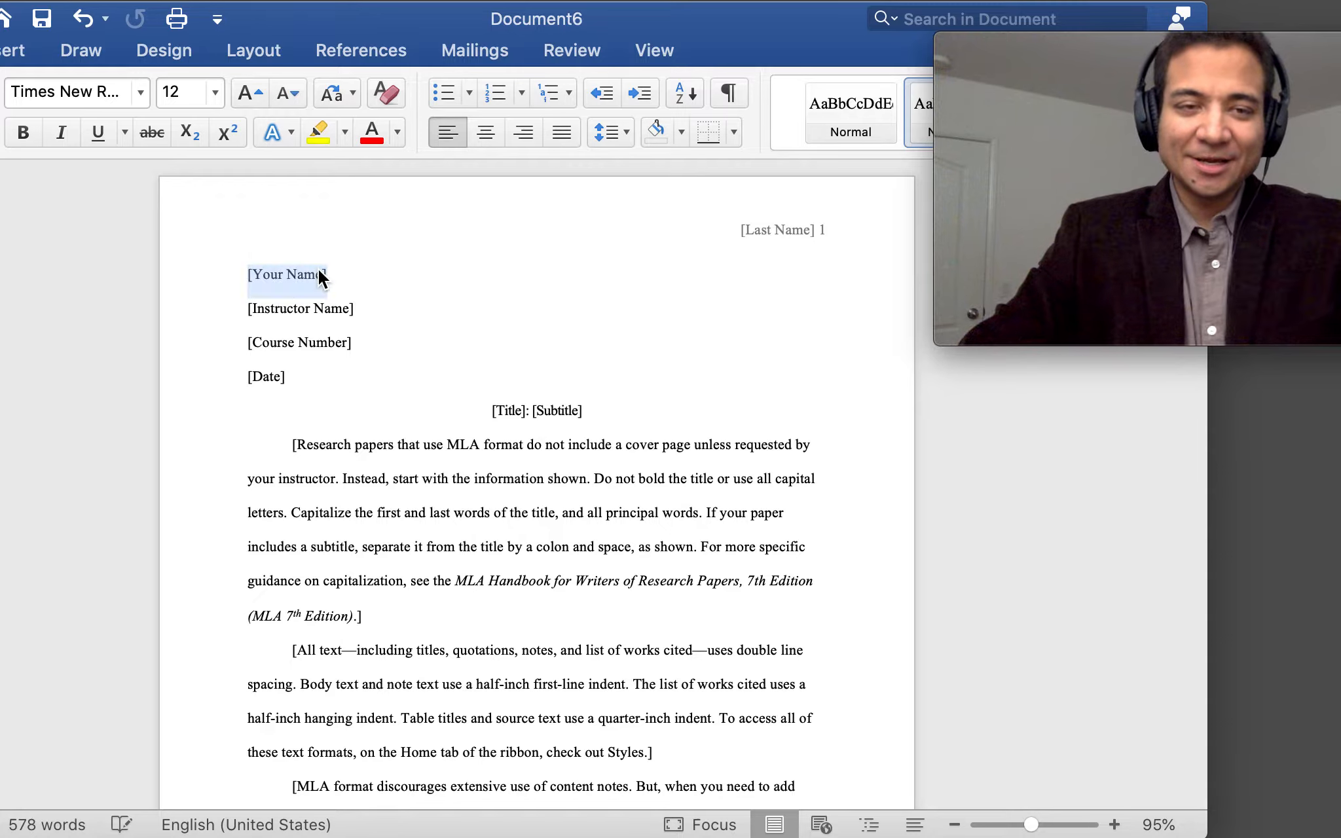
pyautogui.click(327, 314)
pyautogui.click(314, 348)
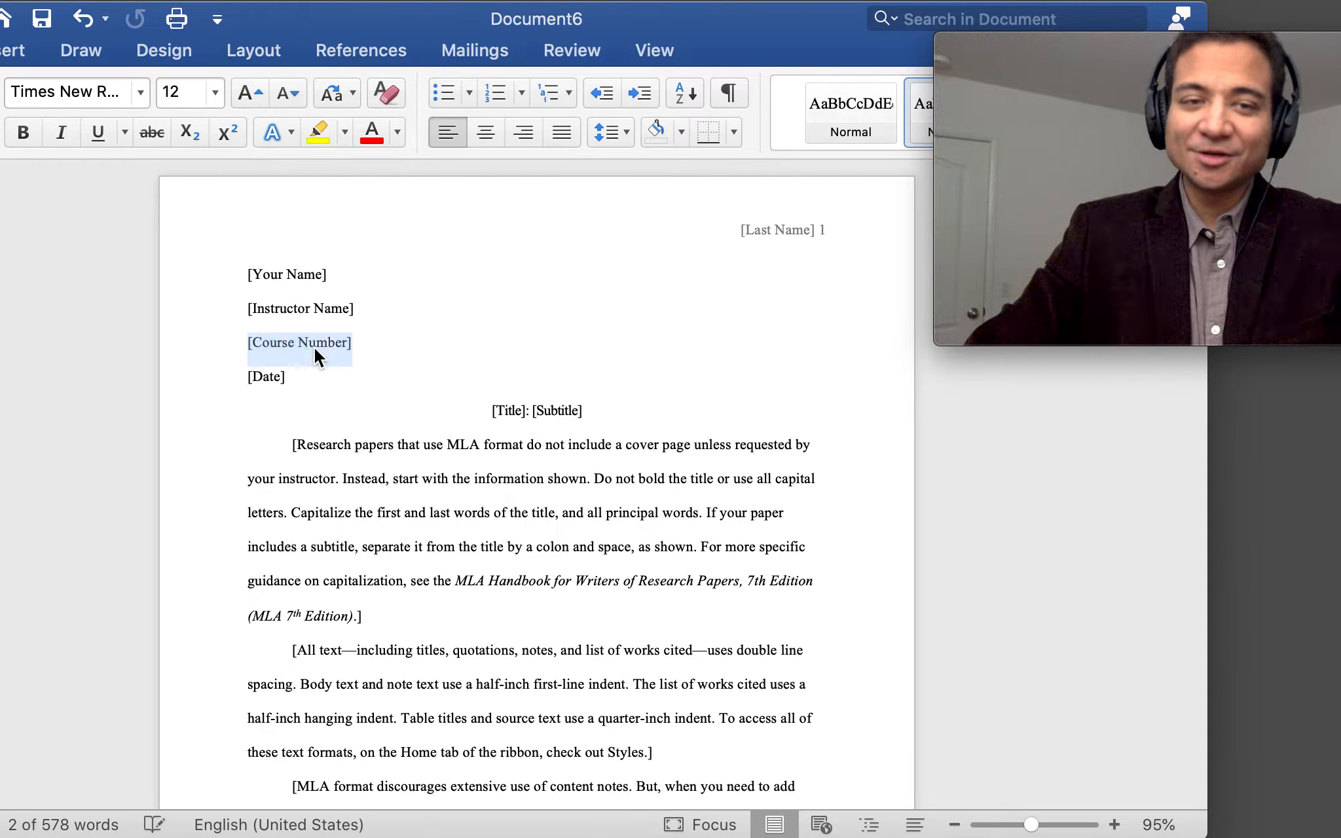
pyautogui.click(272, 383)
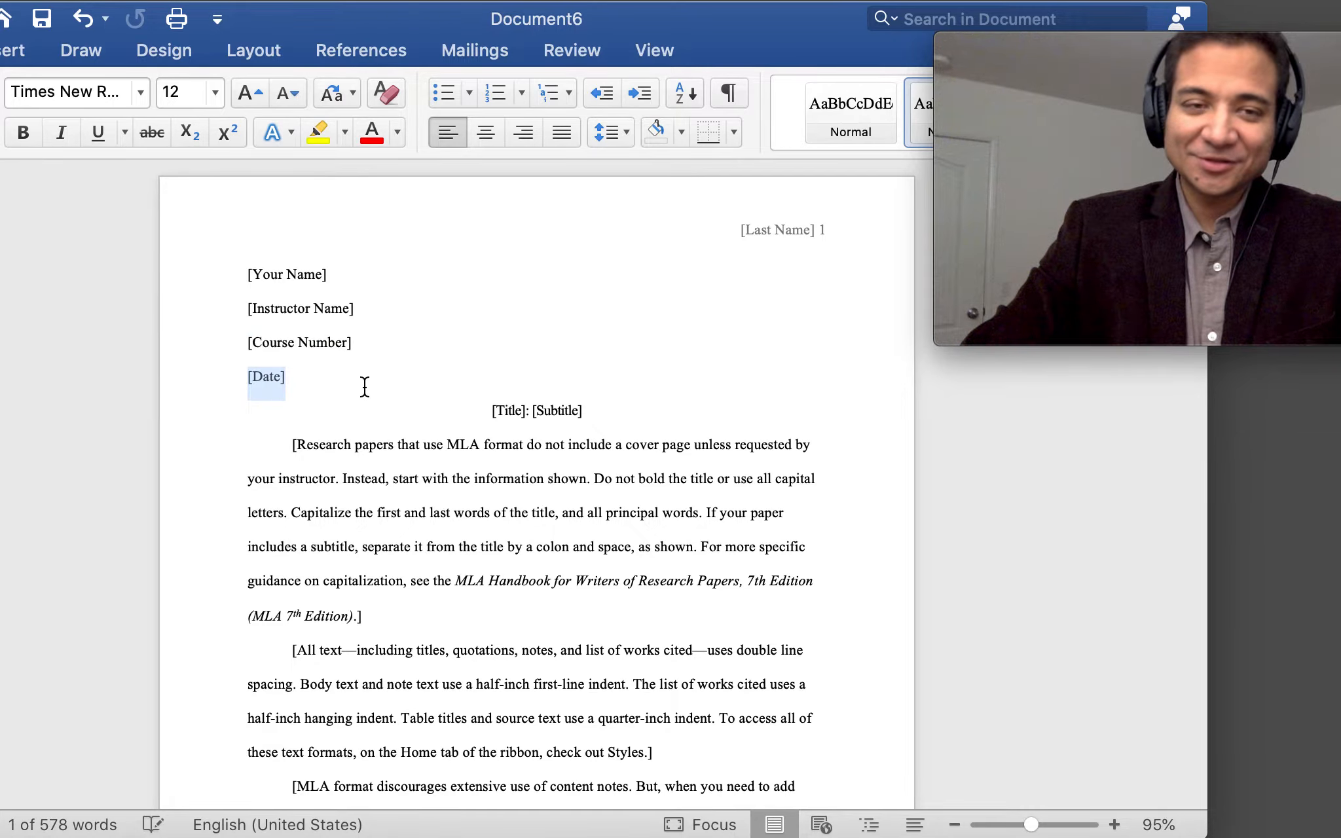
pyautogui.click(335, 357)
pyautogui.click(263, 379)
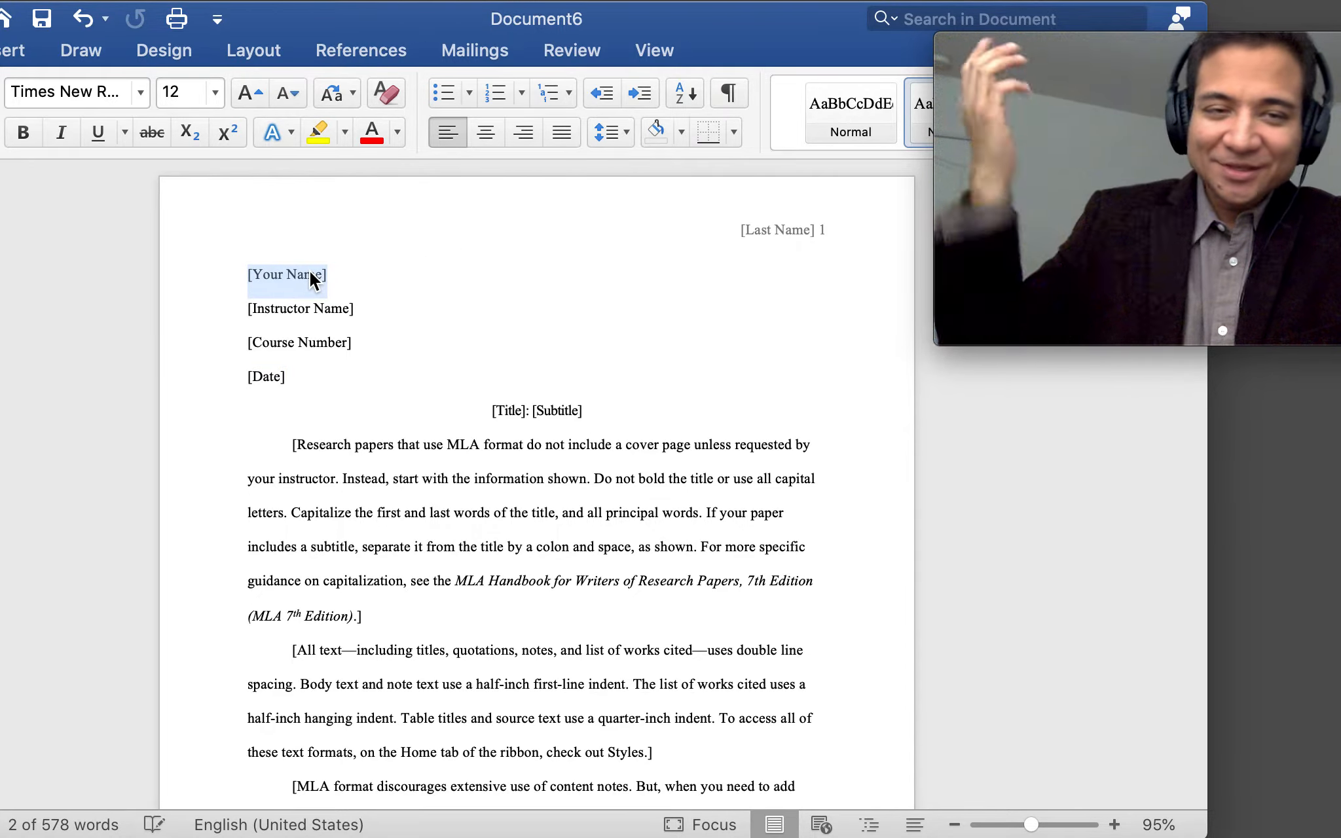
# Replace the placeholders with the student's name, instructor's name, ENGL course and 3 January date
pyautogui.click(282, 315)
pyautogui.write('Prof. Godoy')
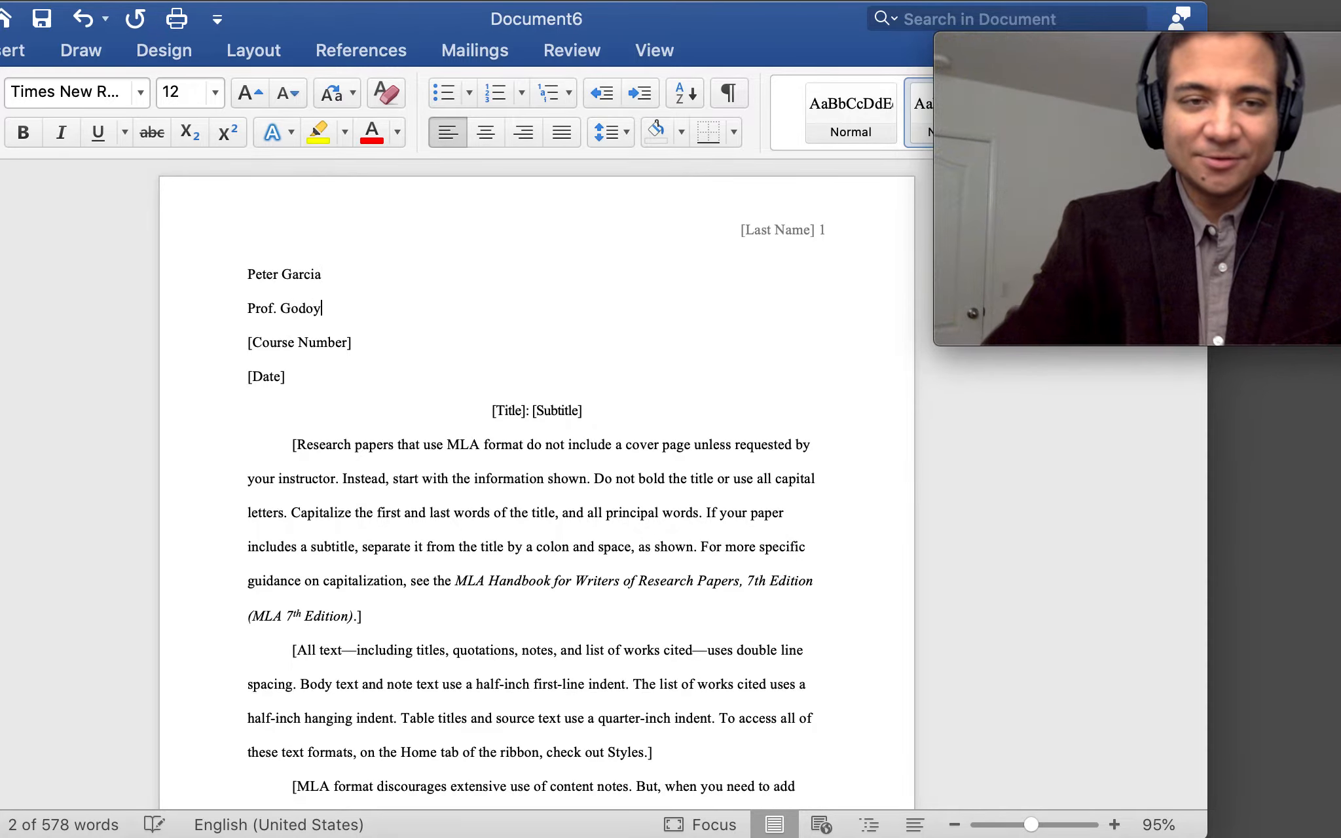
pyautogui.click(314, 342)
pyautogui.write('E')
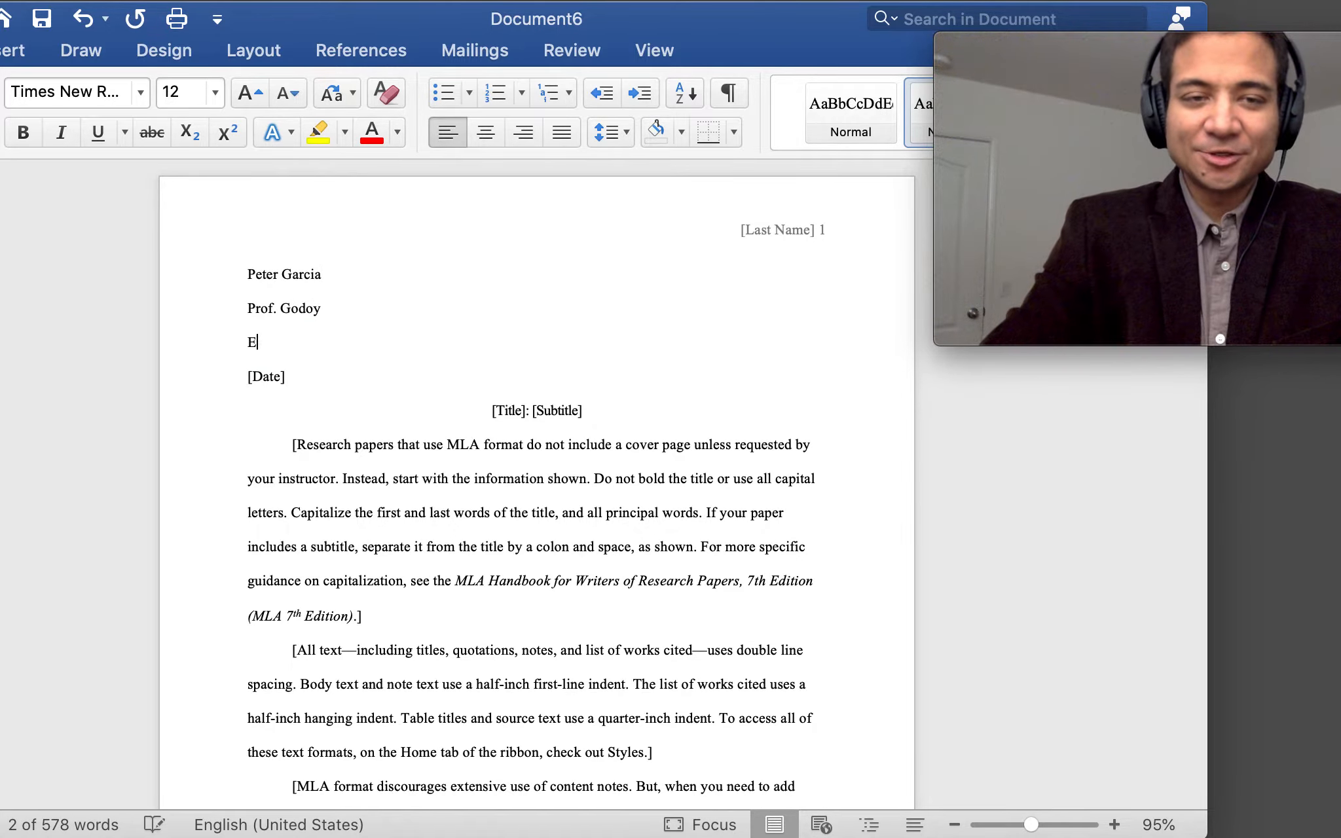
pyautogui.write('NGL 101E')
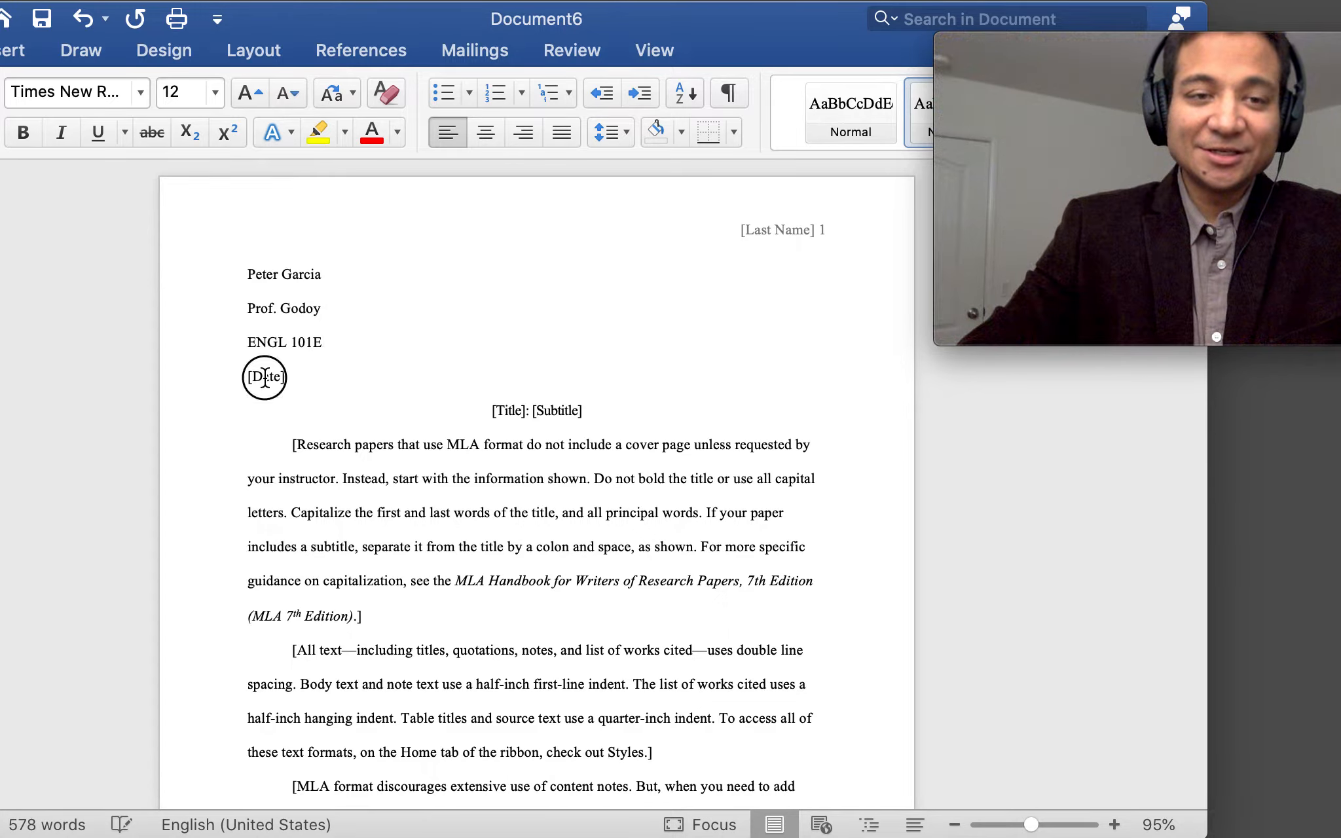
pyautogui.click(264, 377)
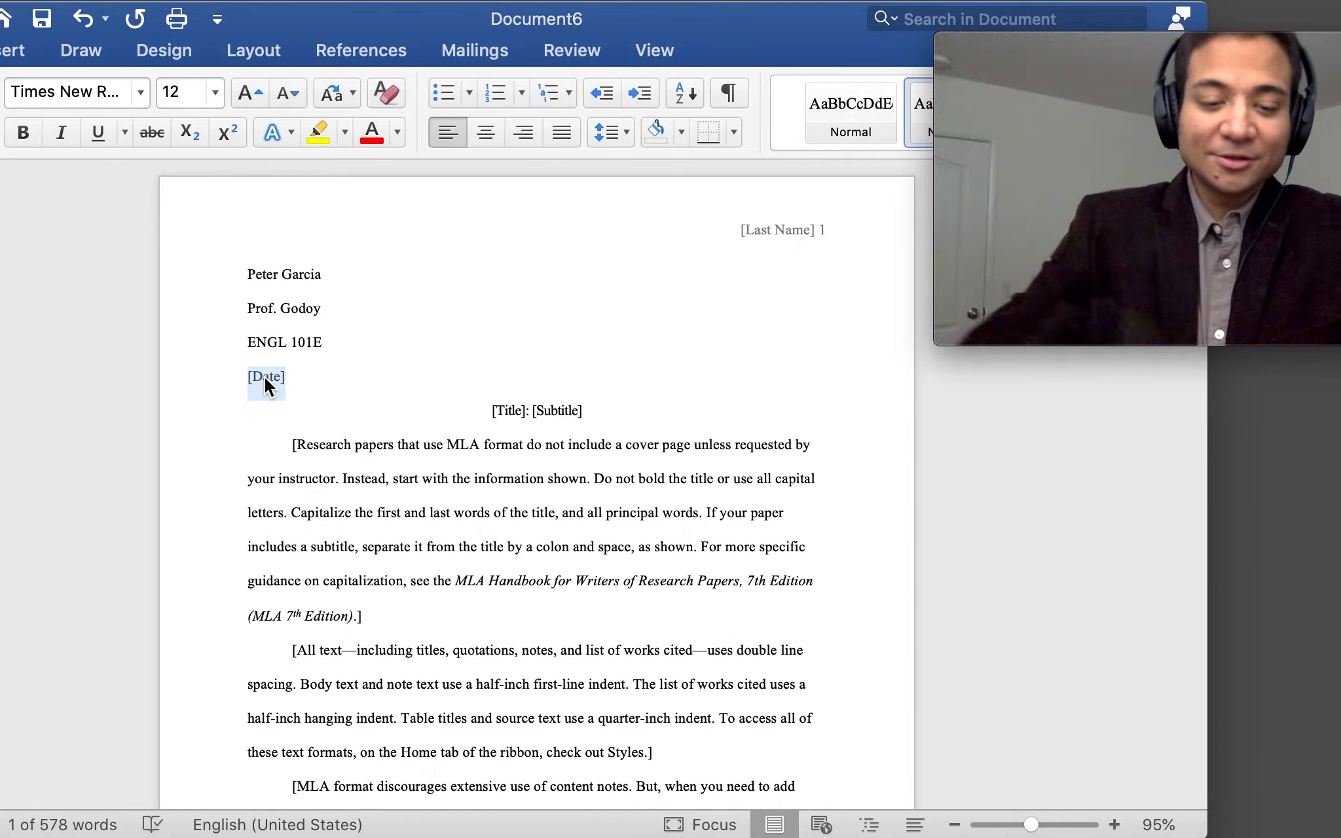
pyautogui.write('3 January 2021')
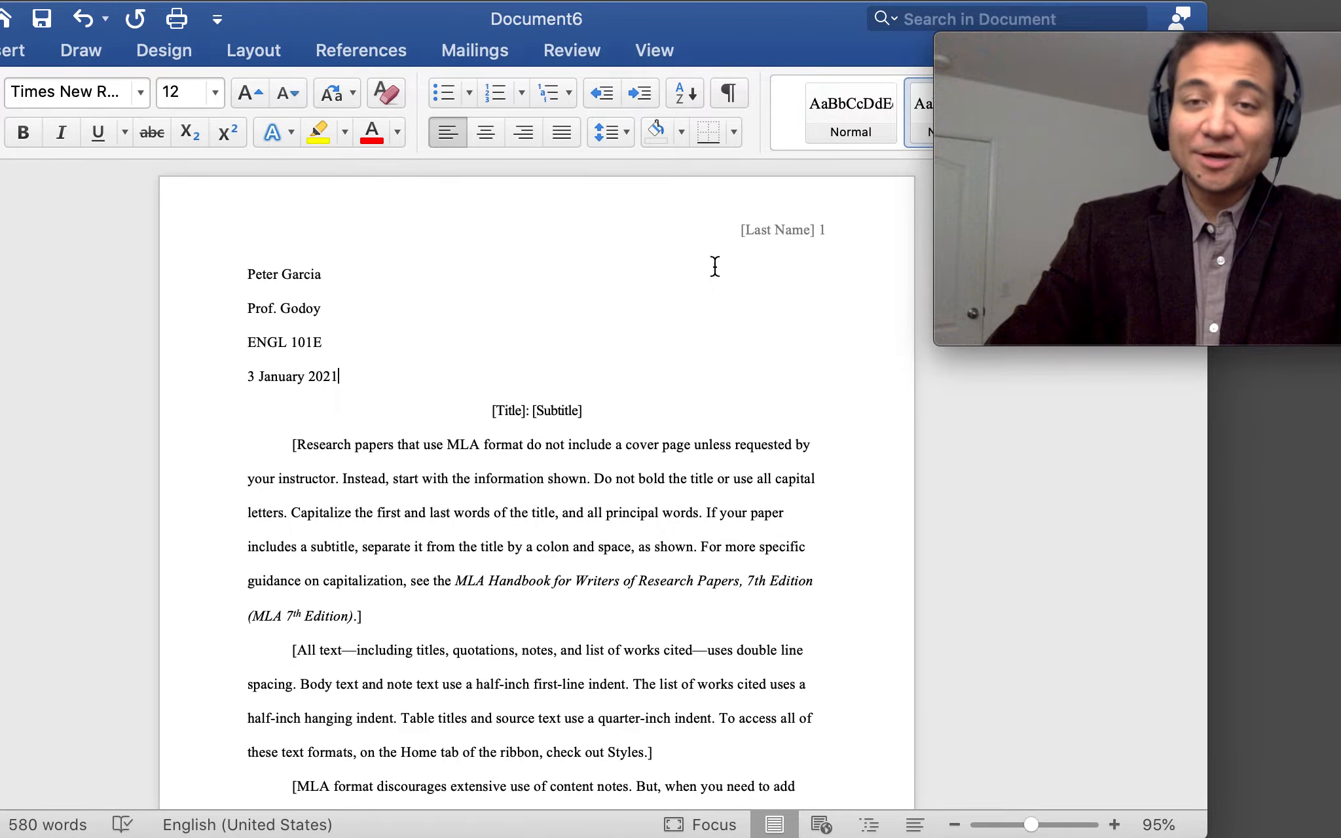
pyautogui.doubleClick(785, 230)
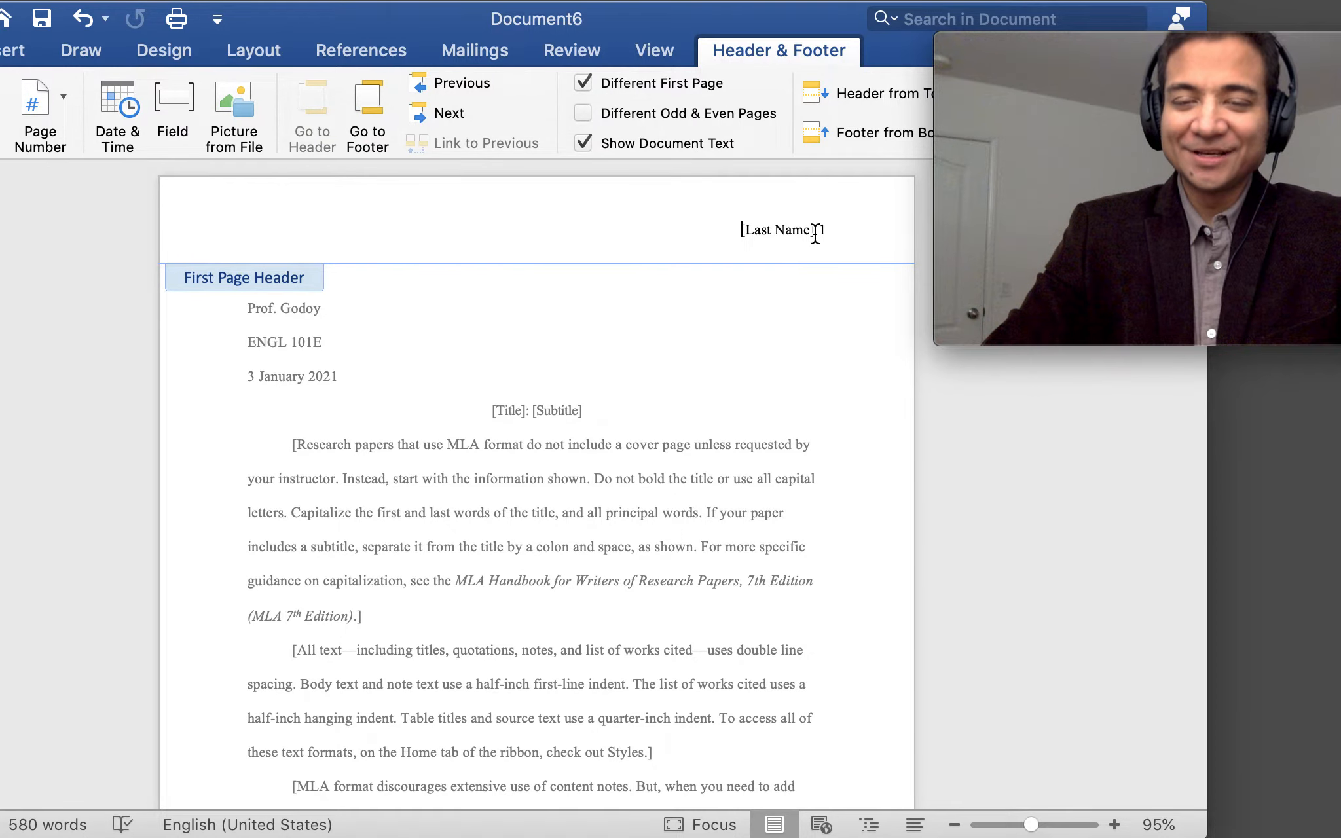
pyautogui.doubleClick(590, 389)
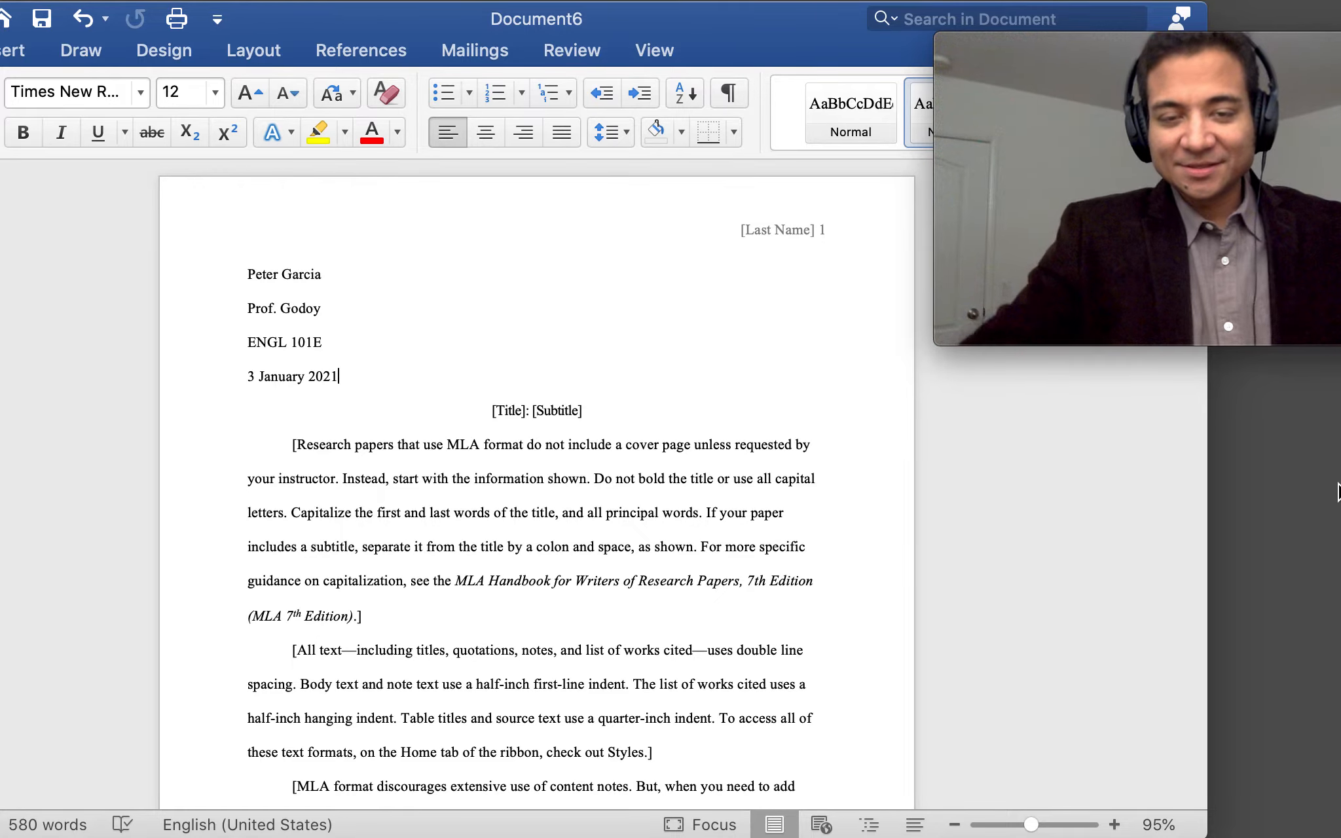
# Type the title 'A Colorful Migration: A Study on the Migratory Patterns of the Monarch Butterfly' and insert a blank line above it
pyautogui.click(518, 411)
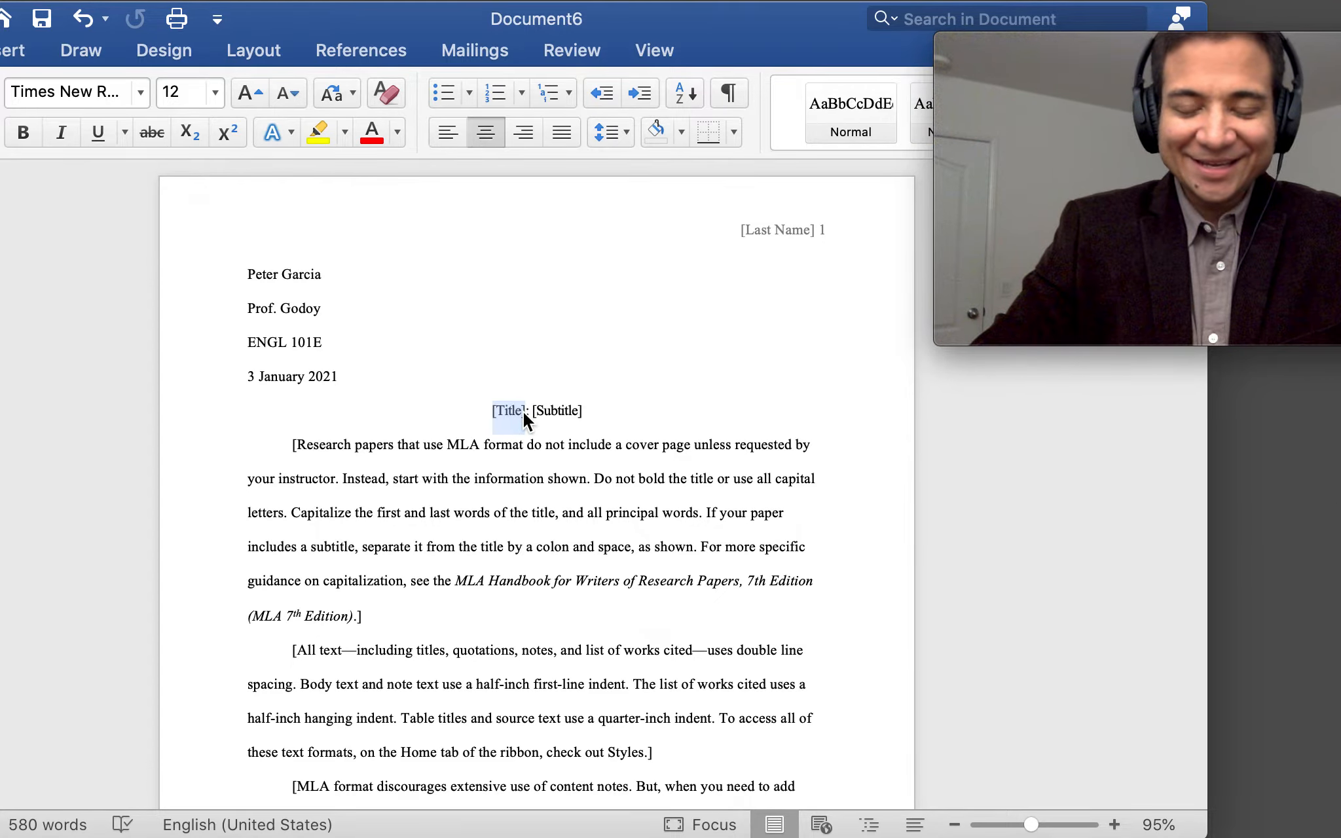
pyautogui.write('A Colorful Migration: ')
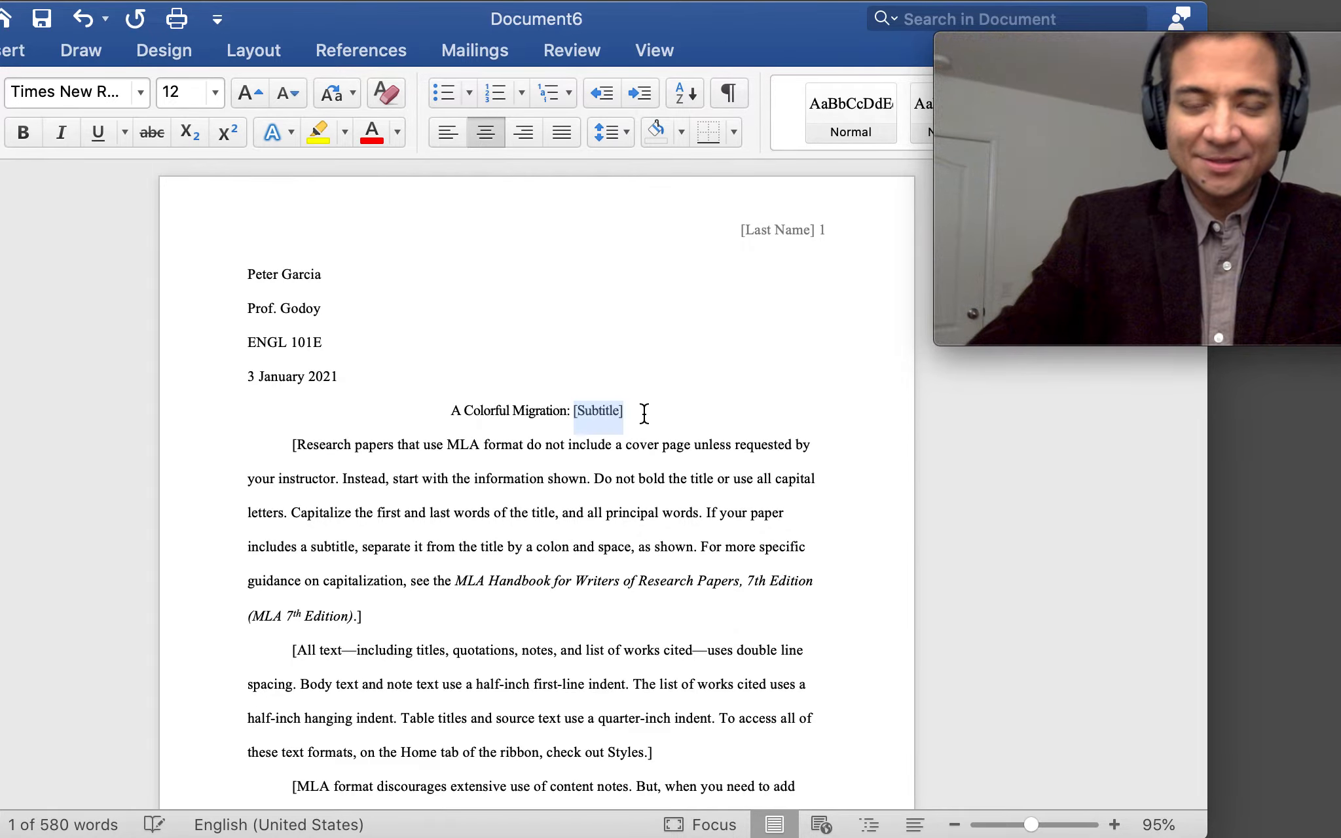
pyautogui.write('A Study on the')
pyautogui.write('Migr')
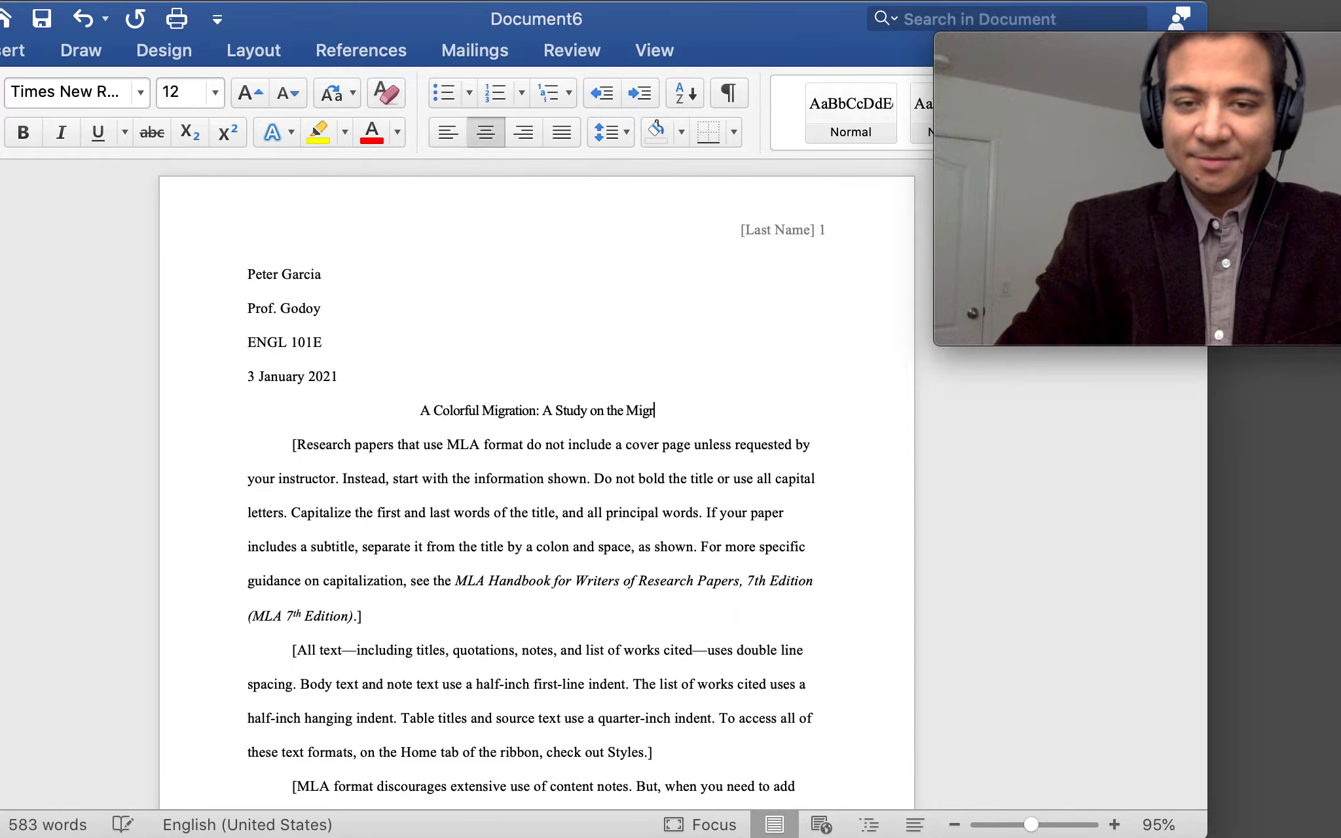
pyautogui.write('atory Patte')
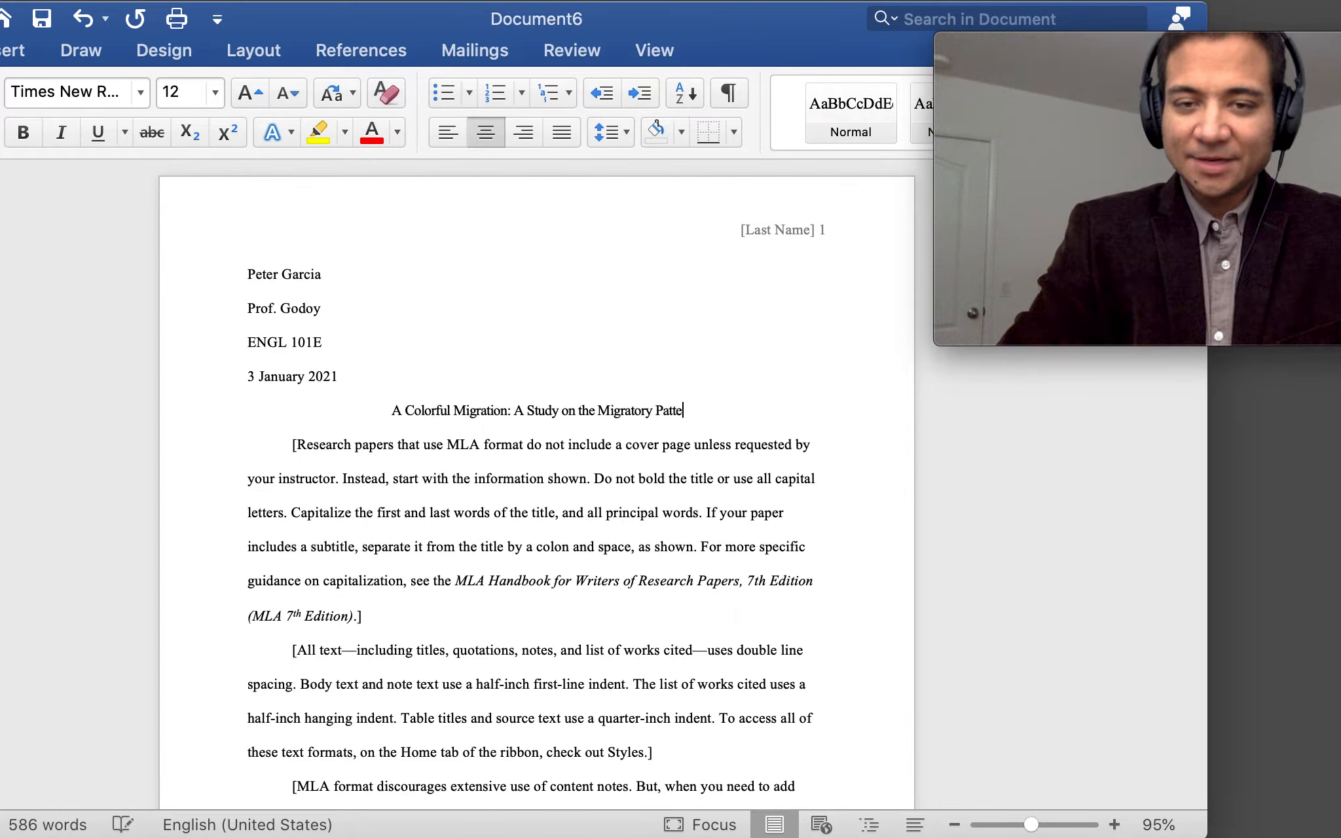
pyautogui.write('rns of the Monarch BU')
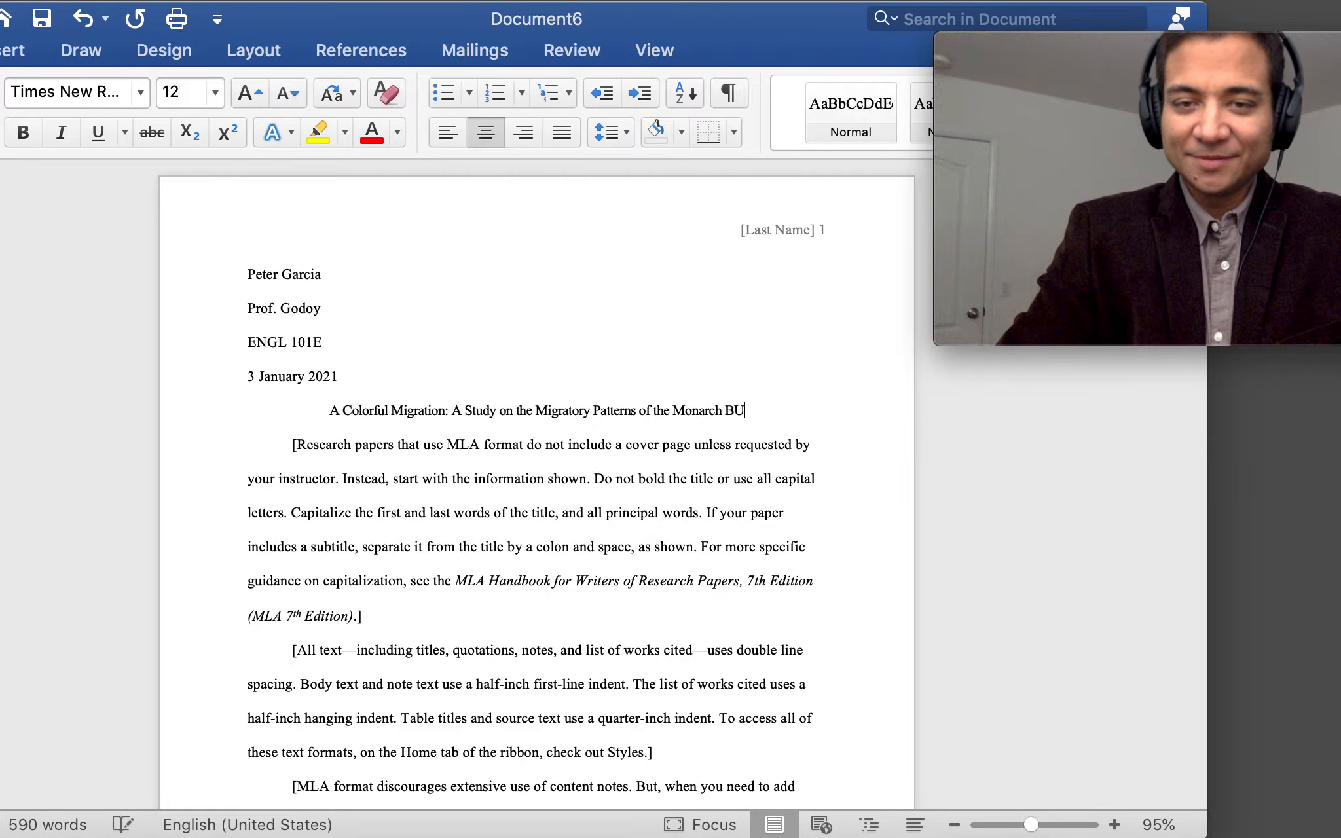
pyautogui.press('BackSpace')
pyautogui.write('utterfly')
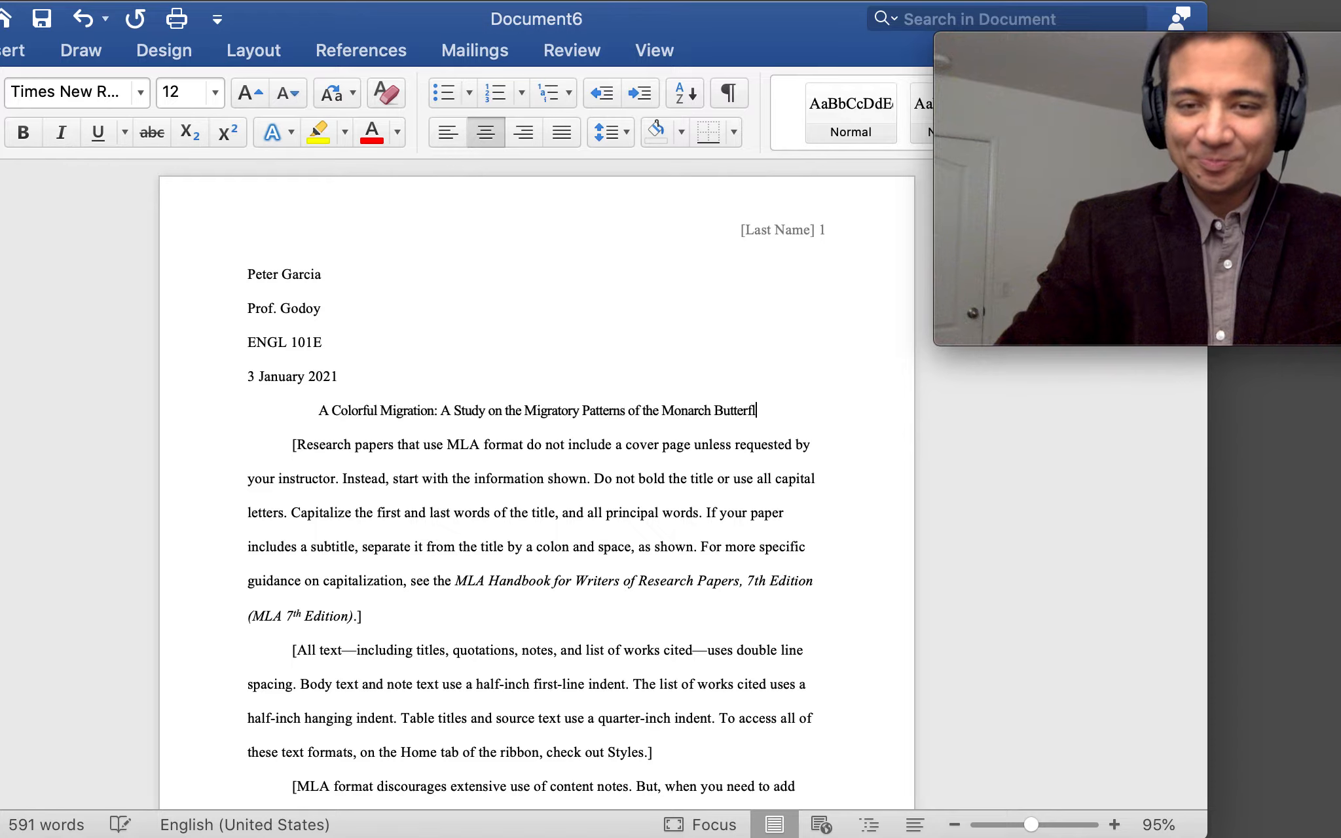
pyautogui.click(316, 411)
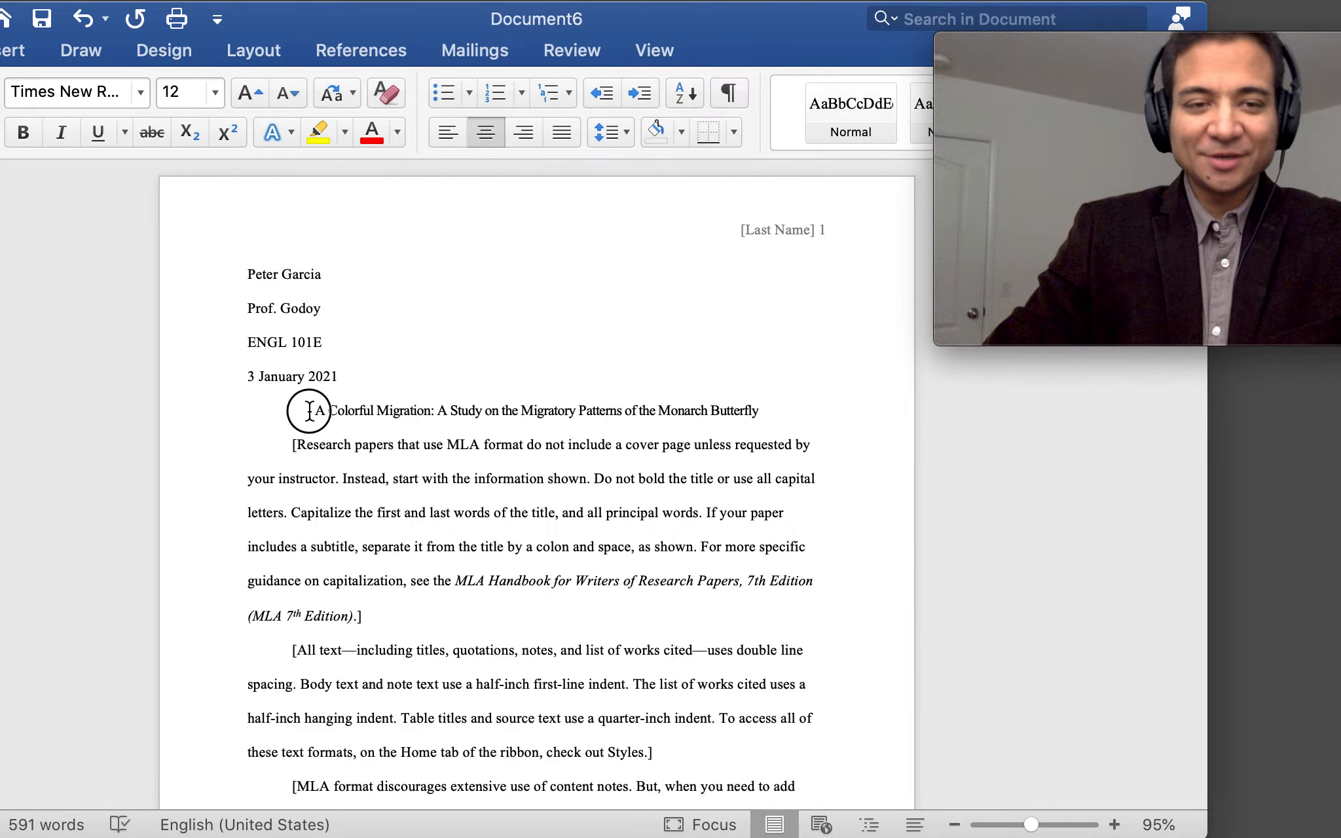
pyautogui.press('Return')
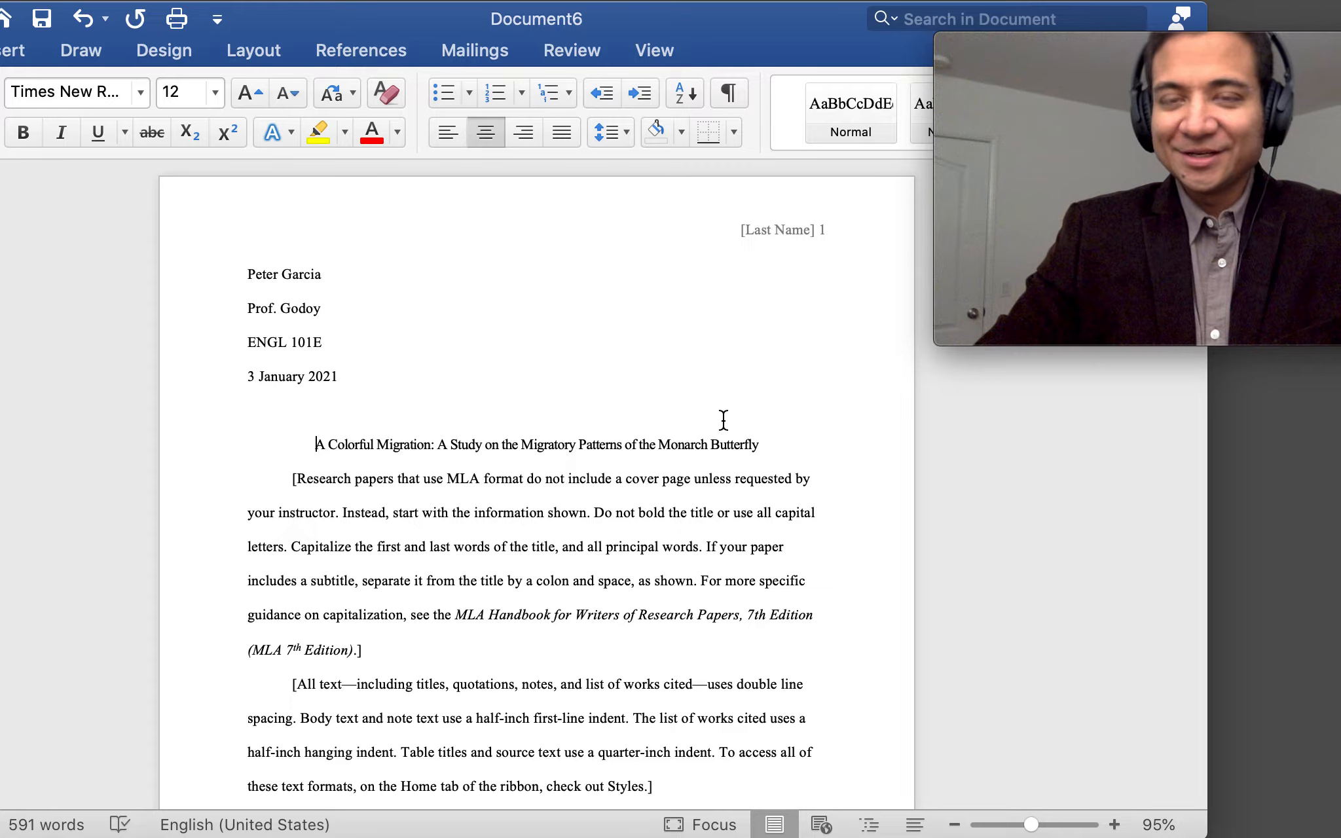
pyautogui.scroll(-2, 543, 589)
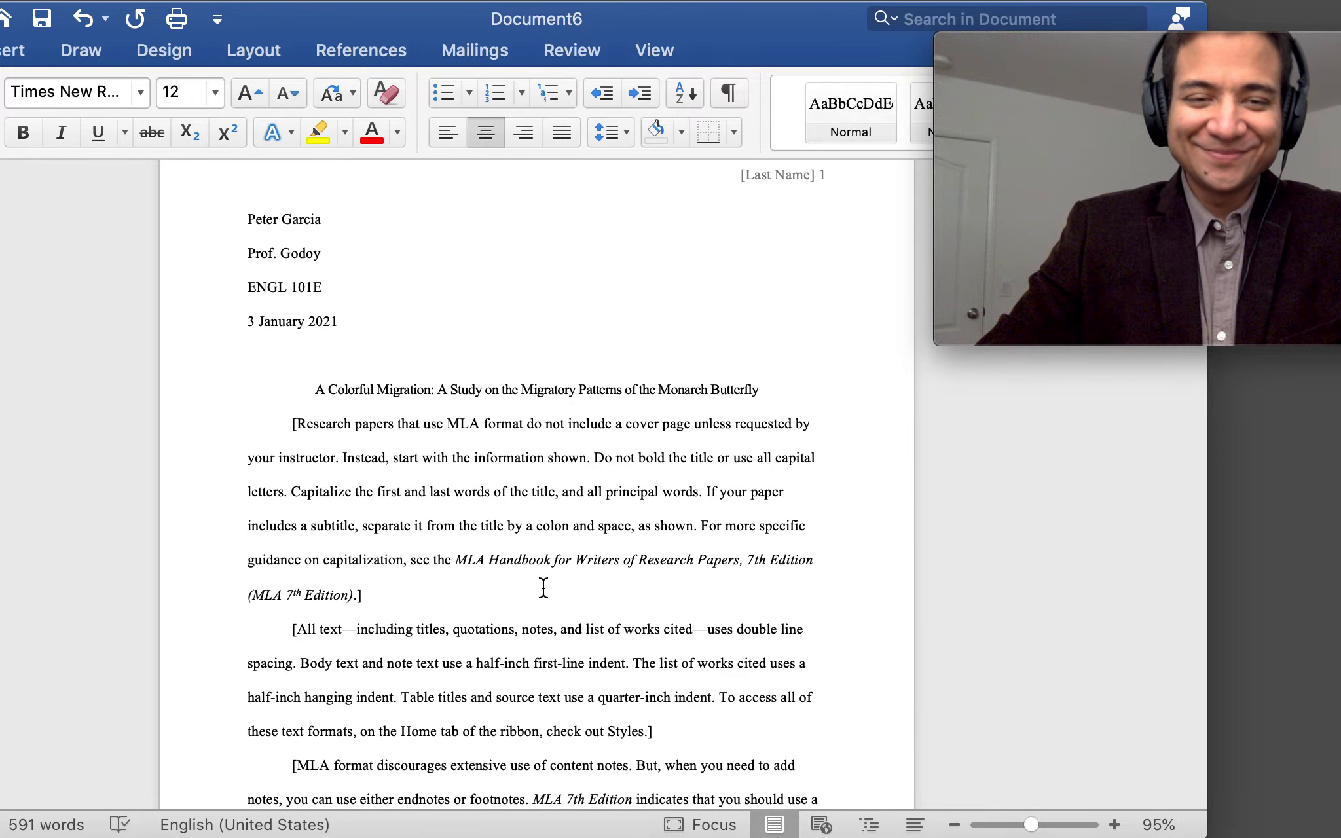
pyautogui.scroll(-1, 291, 435)
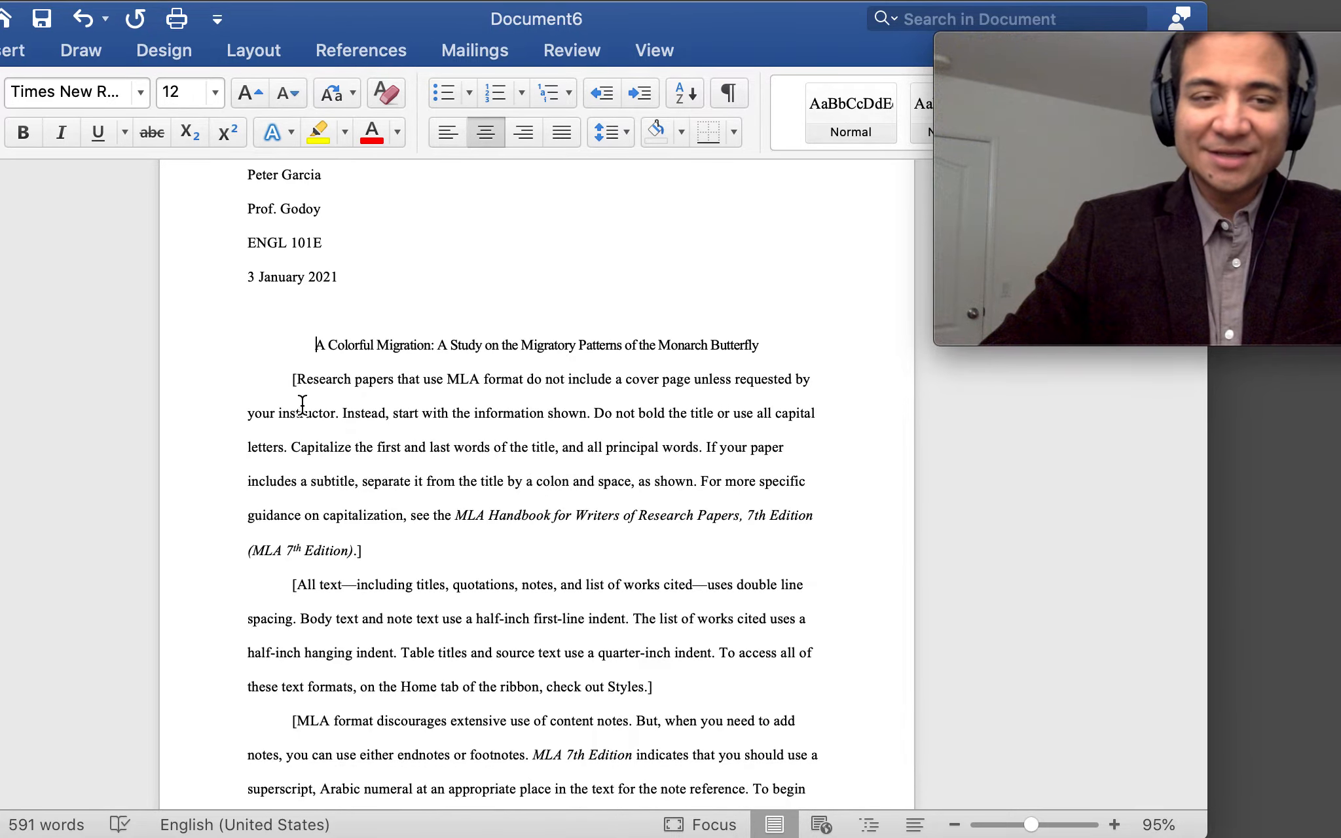
pyautogui.scroll(-3, 484, 541)
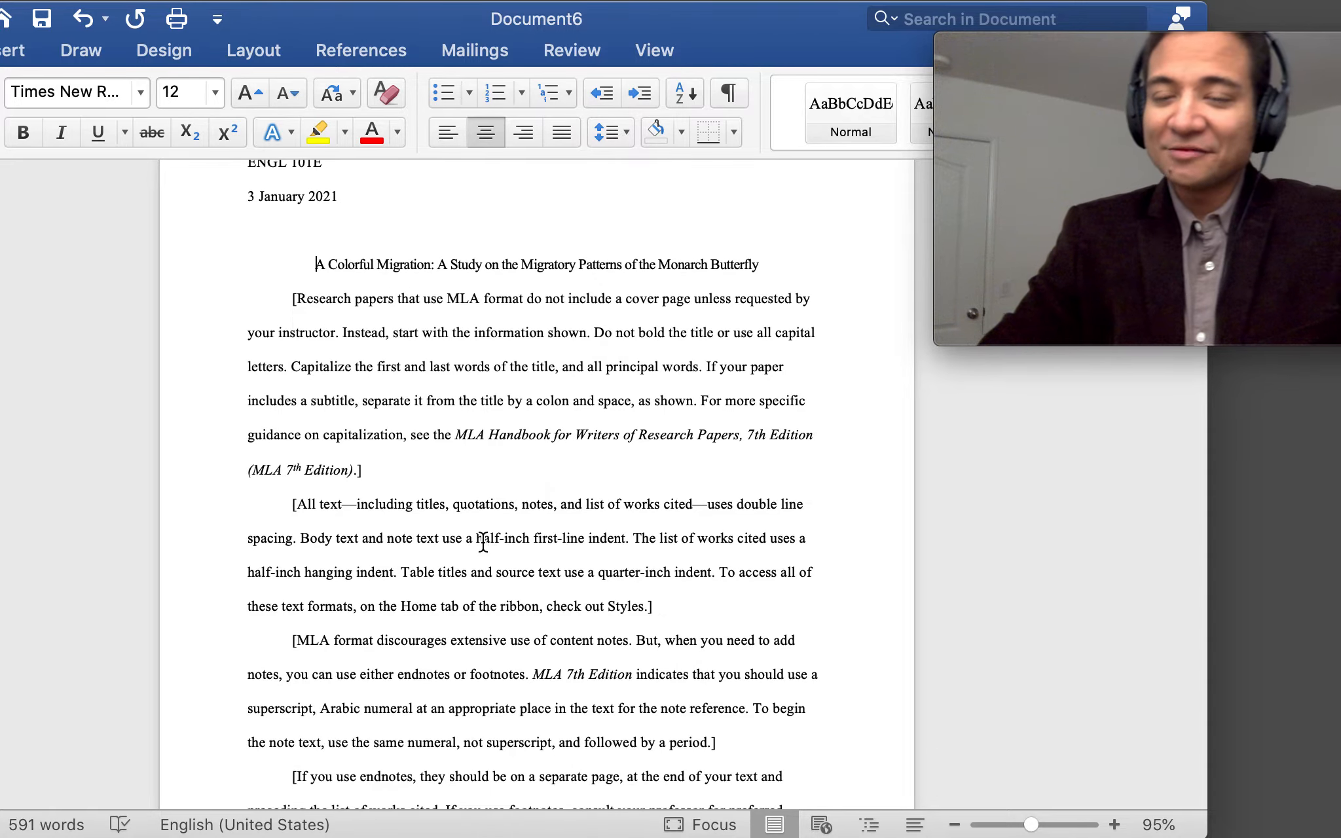
pyautogui.scroll(-3, 483, 541)
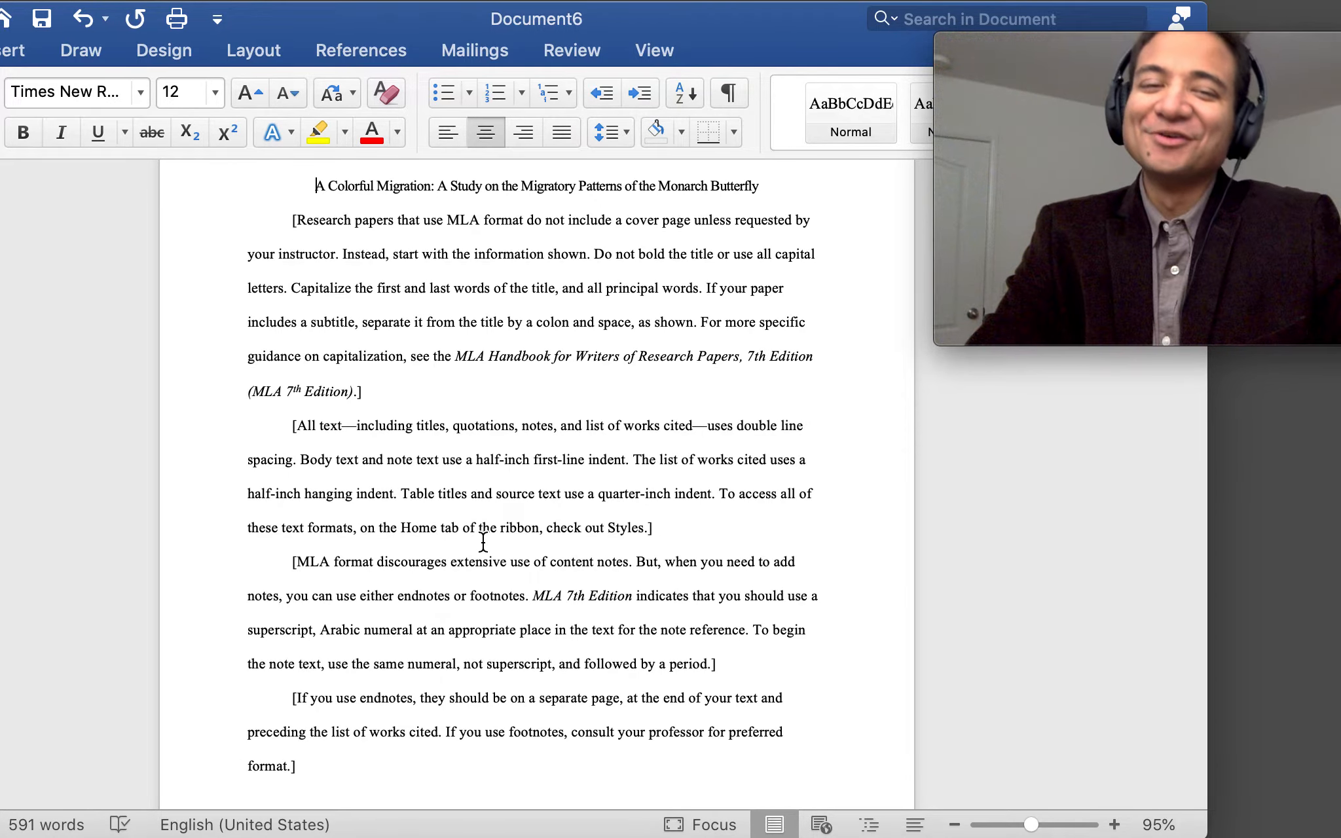
pyautogui.scroll(1, 483, 541)
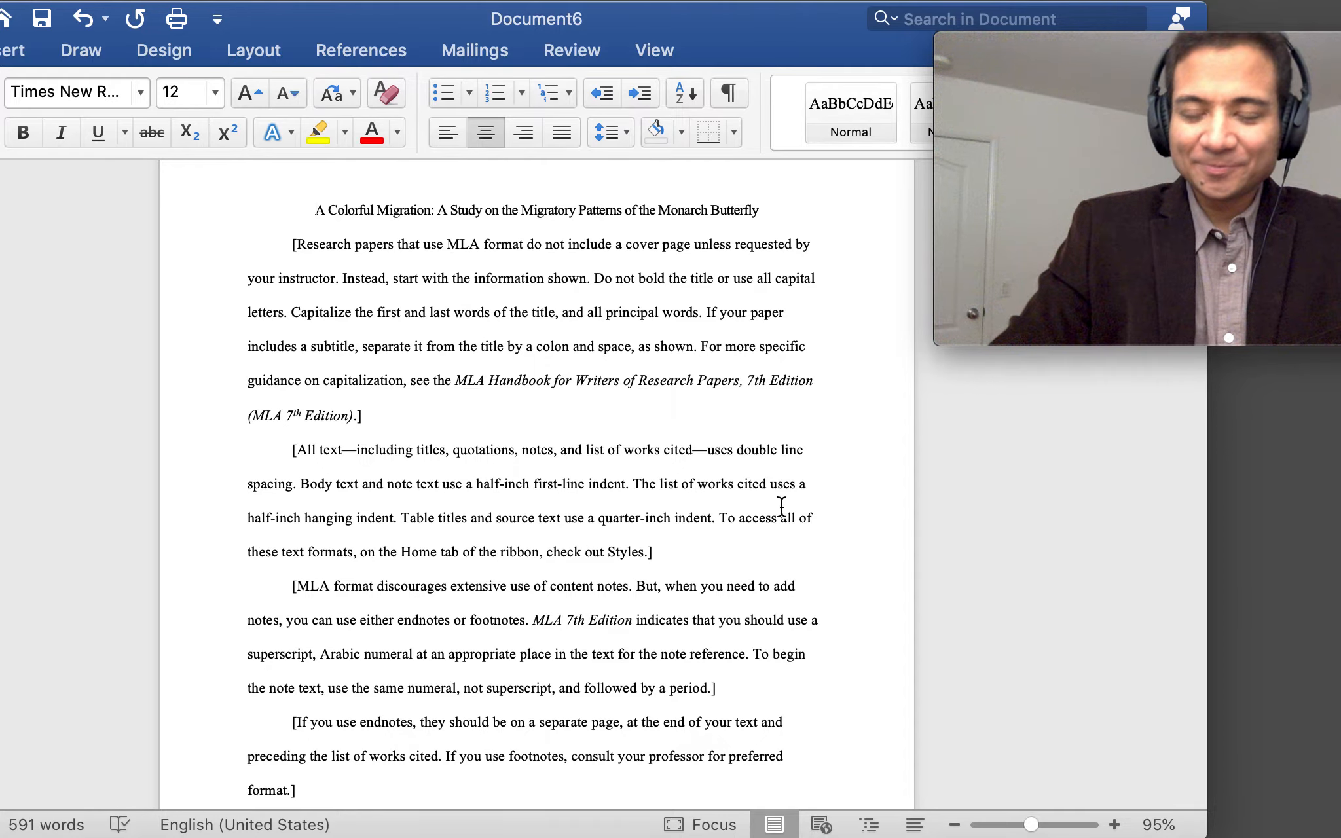
pyautogui.scroll(5, 781, 506)
pyautogui.scroll(-3, 781, 507)
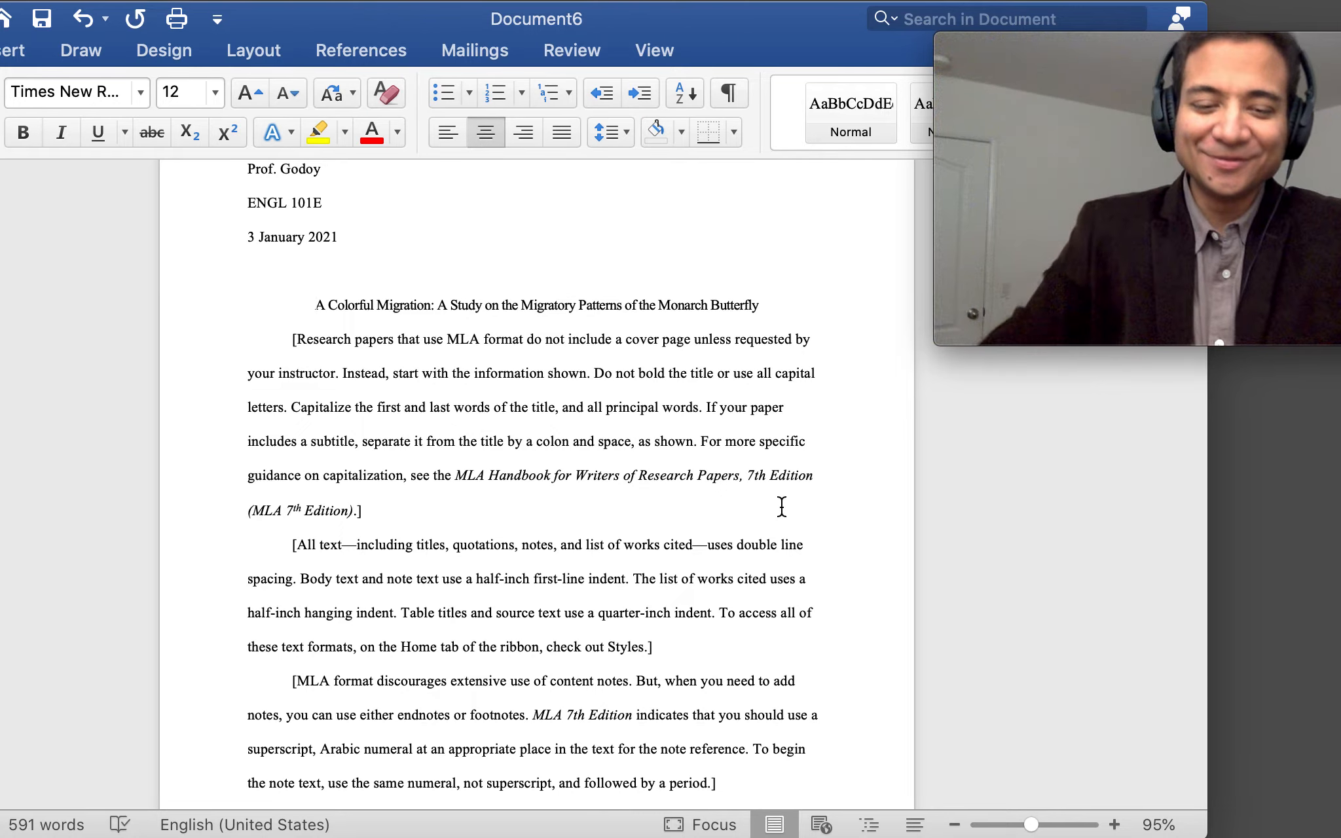
pyautogui.scroll(3, 781, 506)
pyautogui.scroll(-5, 781, 506)
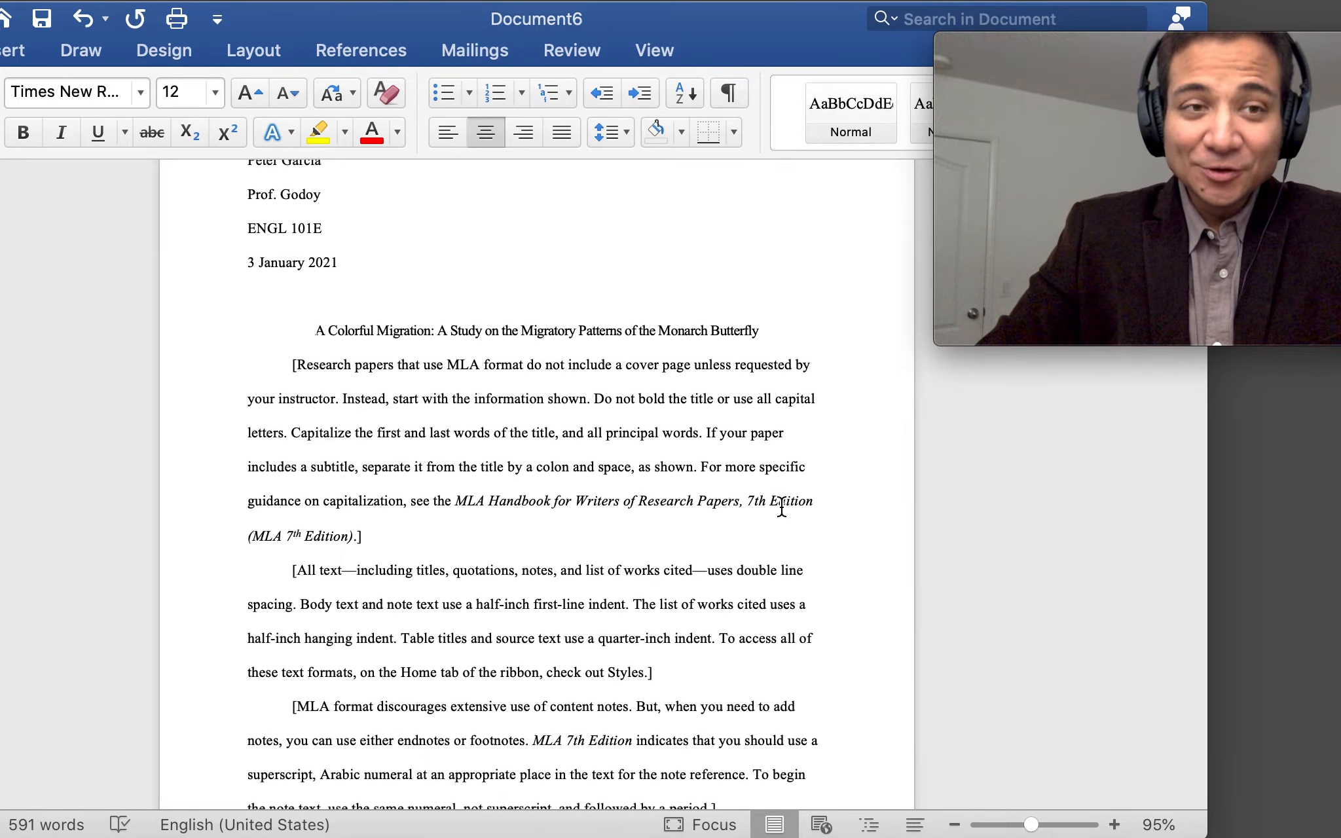
pyautogui.scroll(5, 782, 506)
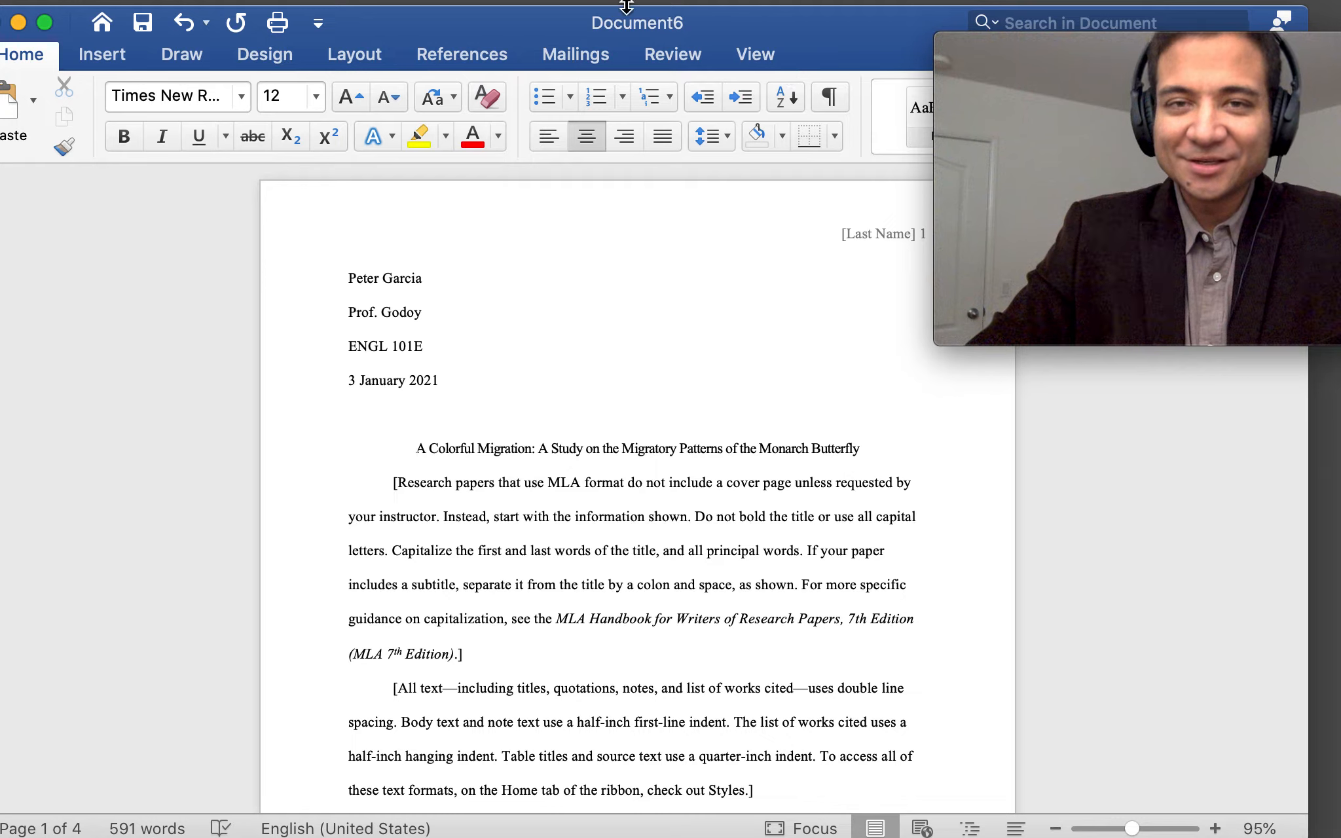
# Search Help for 'margins', dismiss it, and take Word out of full screen
pyautogui.moveTo(631, 5)
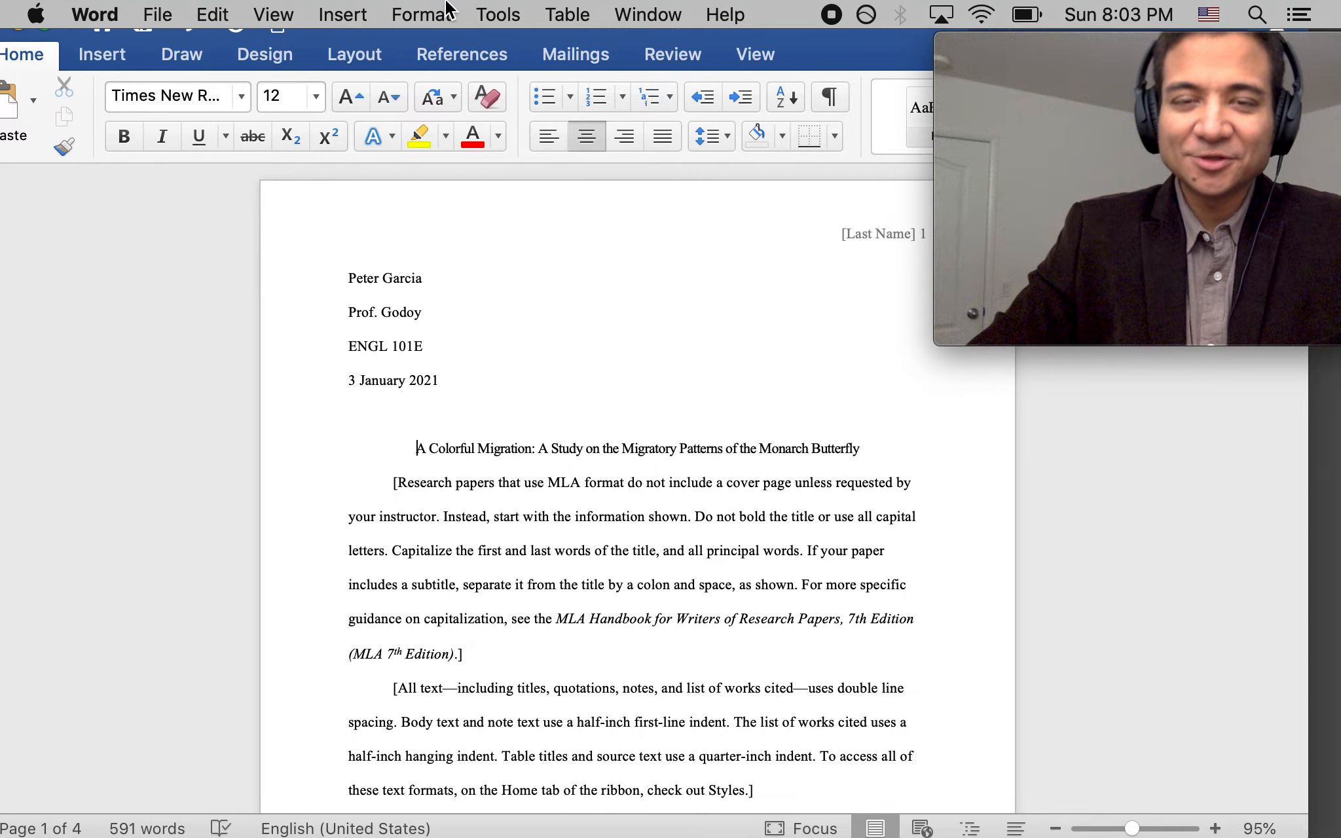
pyautogui.click(725, 15)
pyautogui.write('margins')
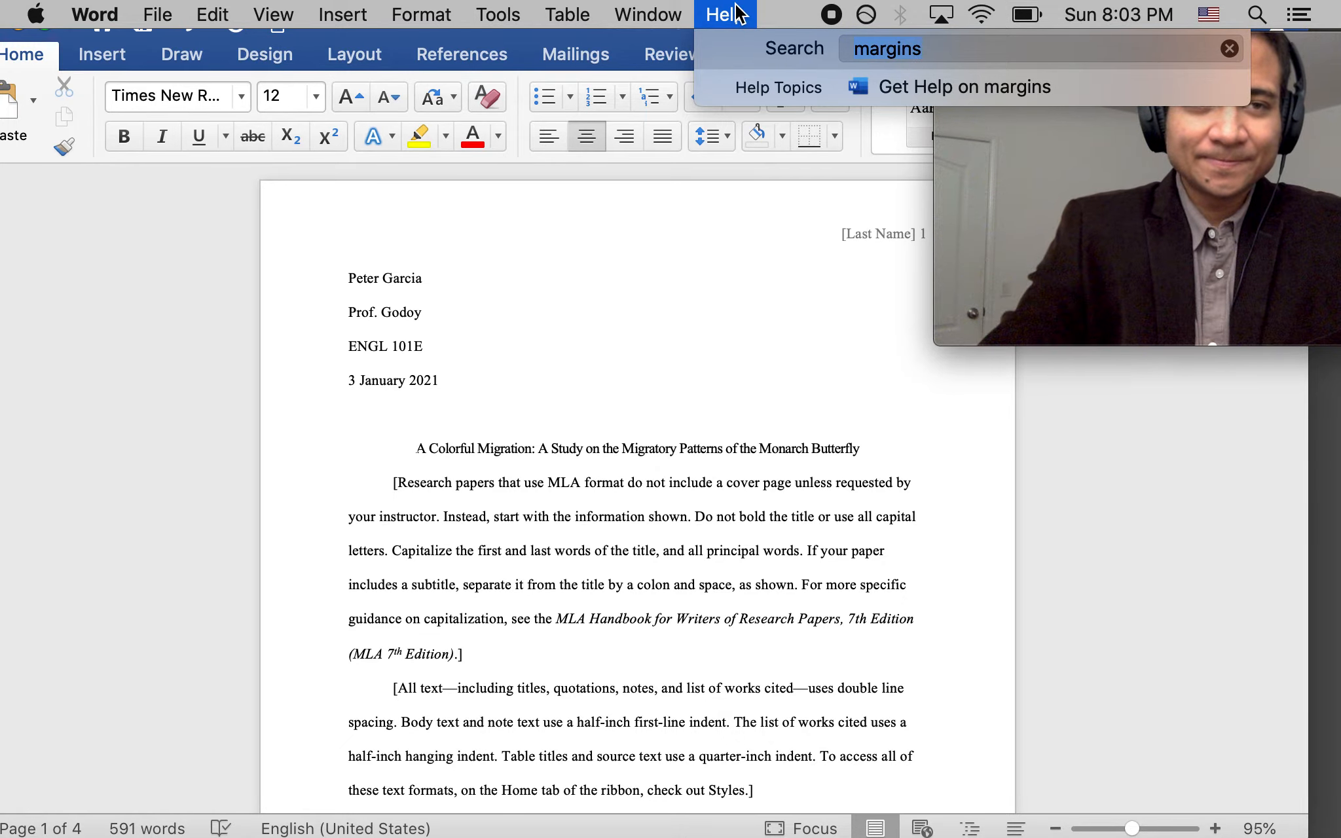
pyautogui.click(143, 359)
pyautogui.moveTo(557, 25); pyautogui.dragTo(596, 94)
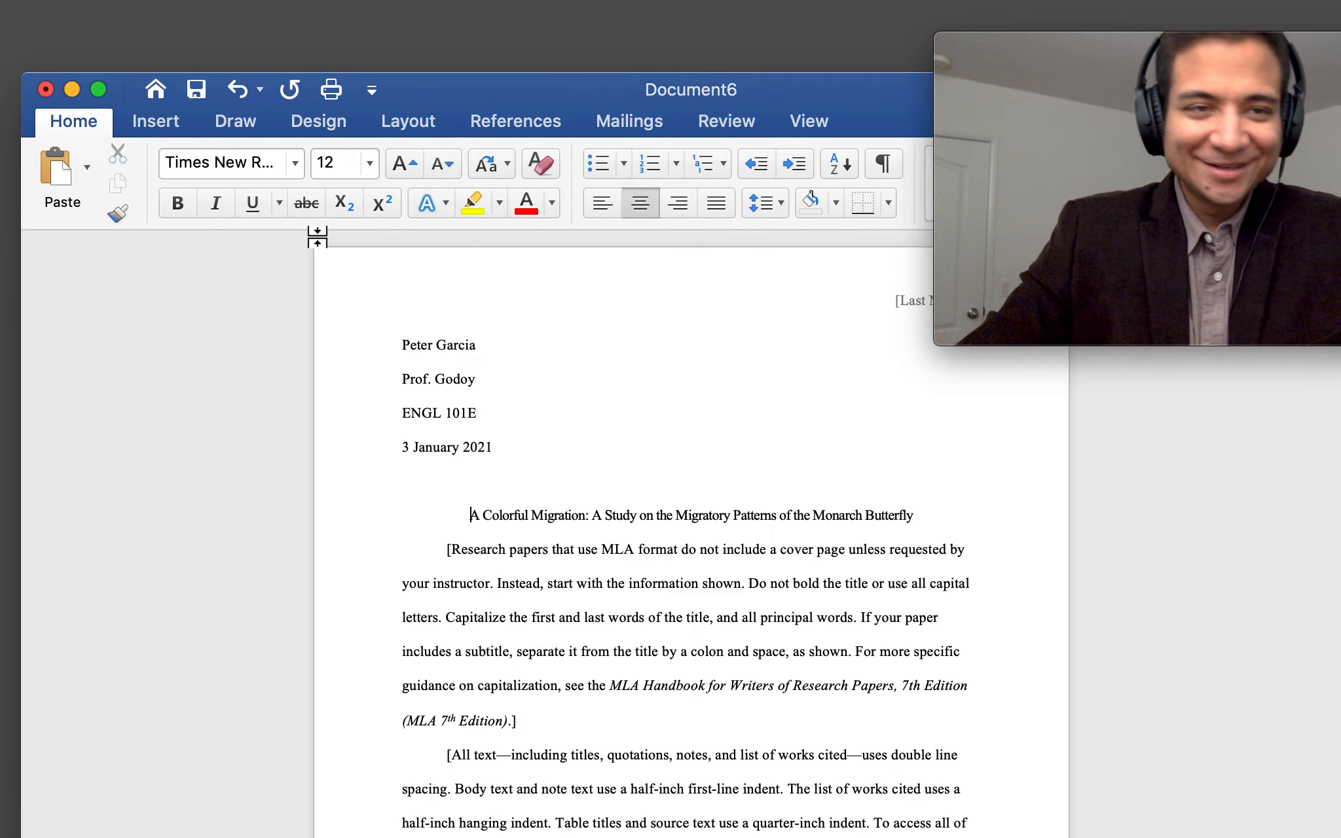
pyautogui.moveTo(532, 96); pyautogui.dragTo(481, 83)
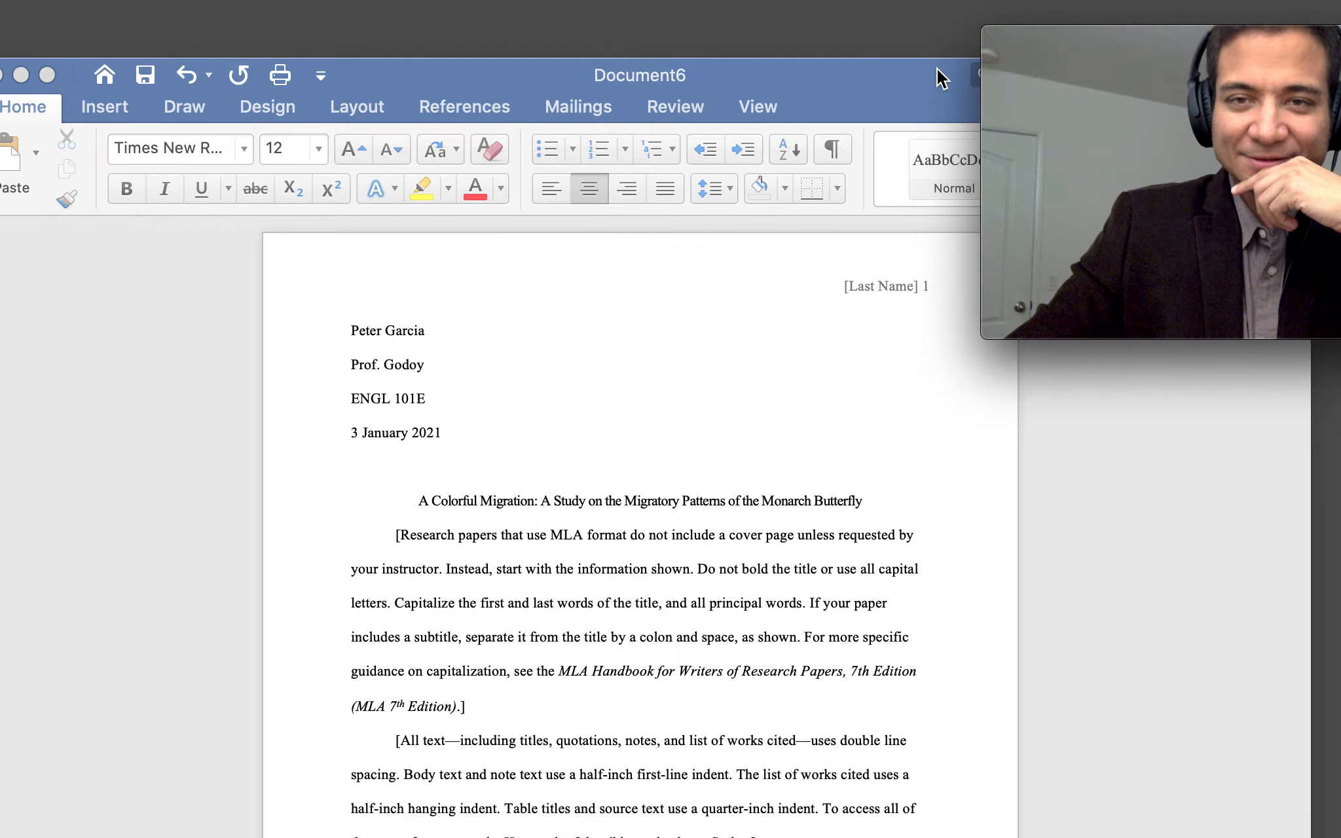
# Apply the Normal margin preset of 1 inch on all sides from Layout
pyautogui.moveTo(627, 6)
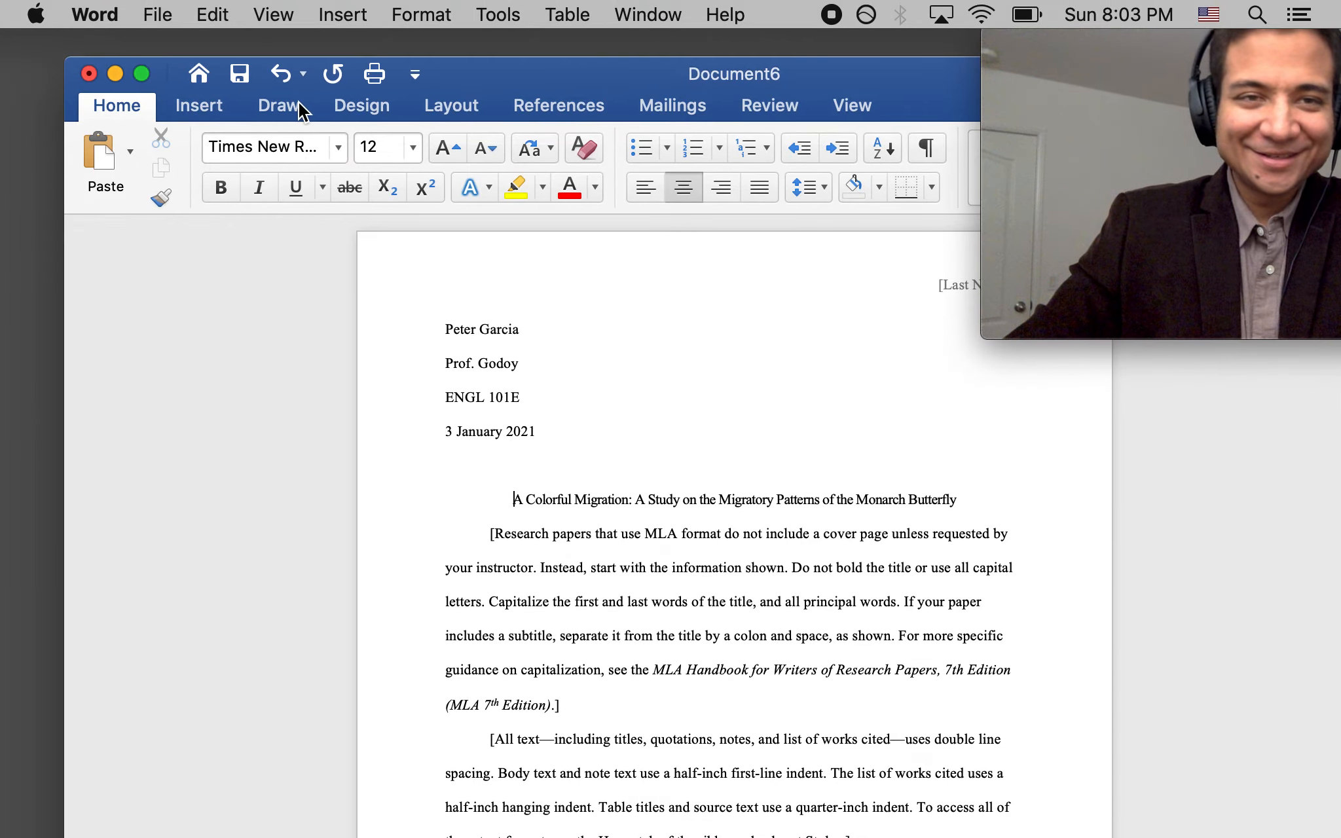
pyautogui.click(201, 107)
pyautogui.click(443, 104)
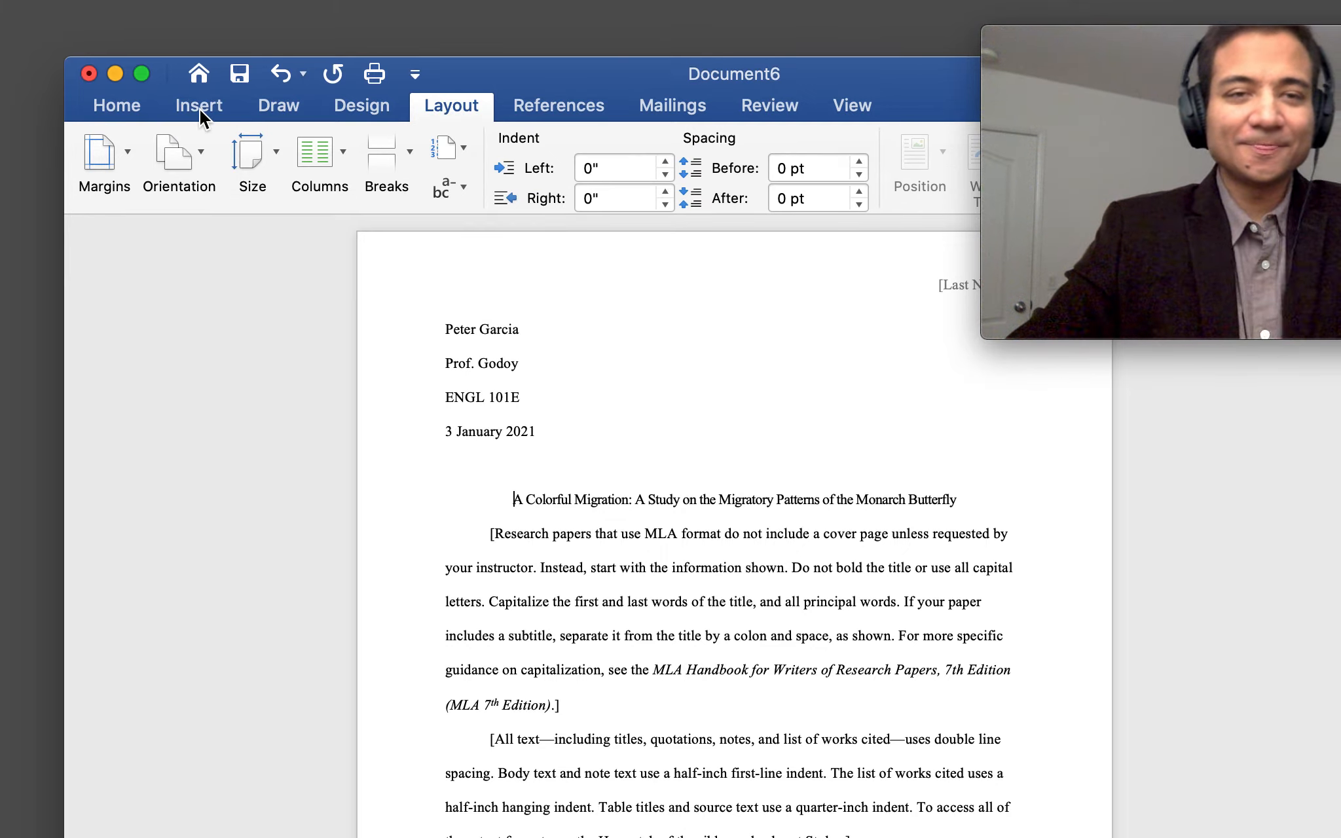
pyautogui.click(89, 103)
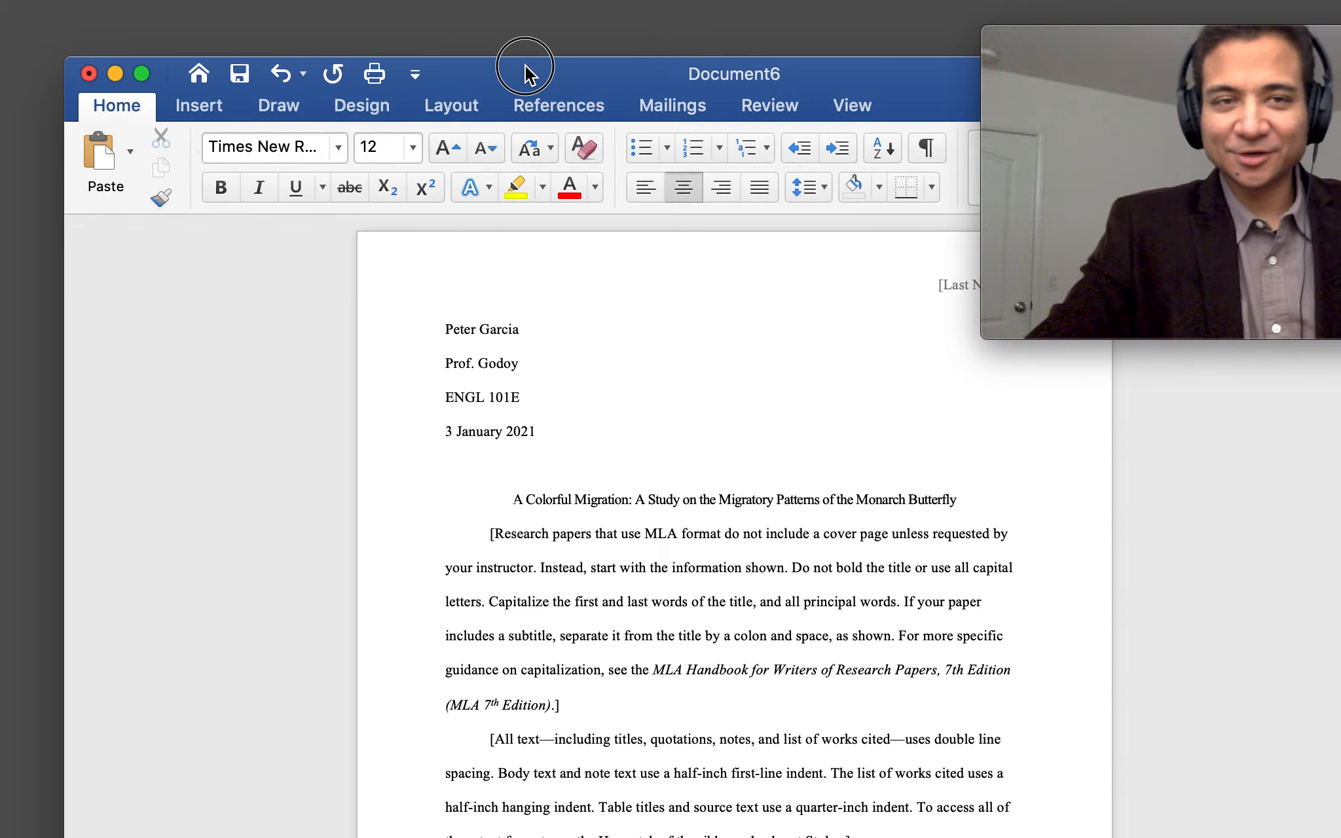
pyautogui.click(415, 84)
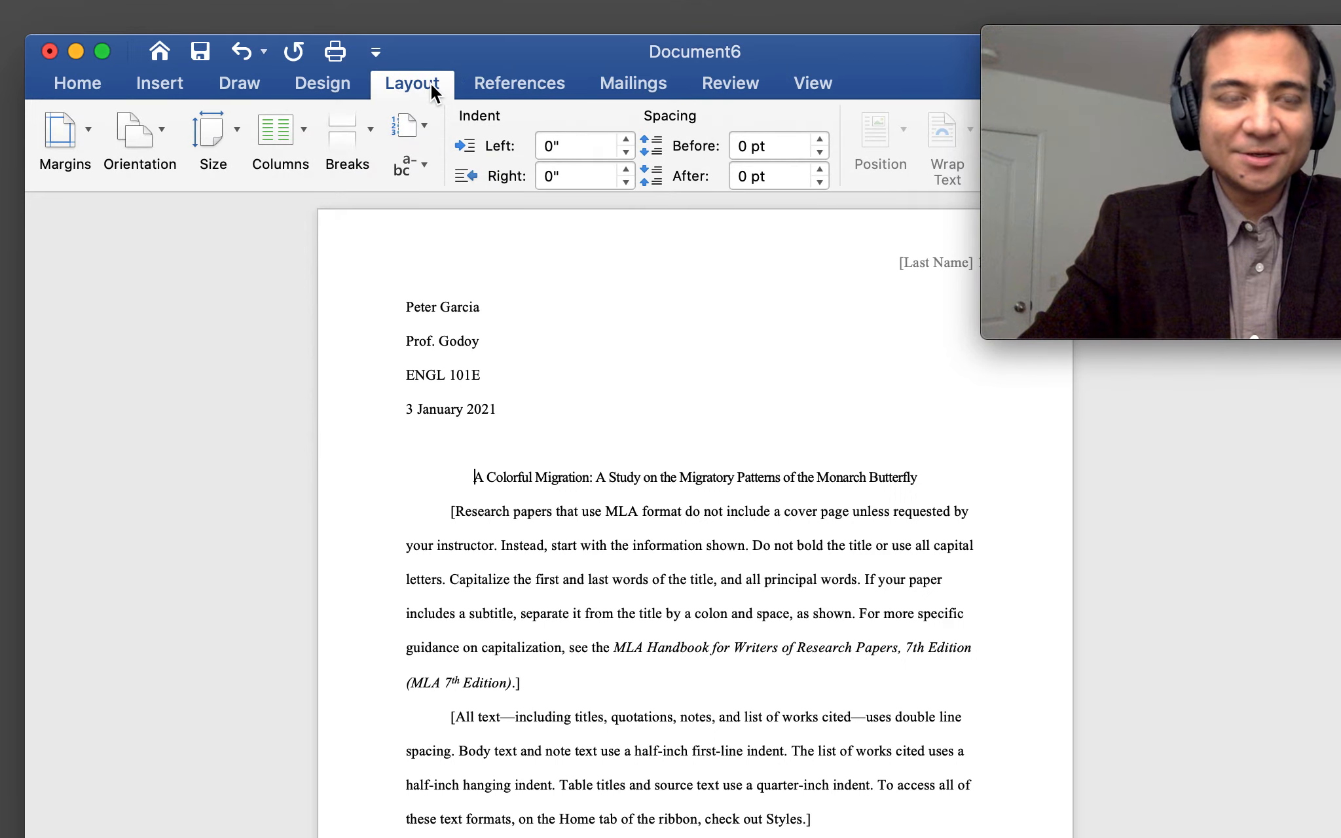
pyautogui.click(87, 131)
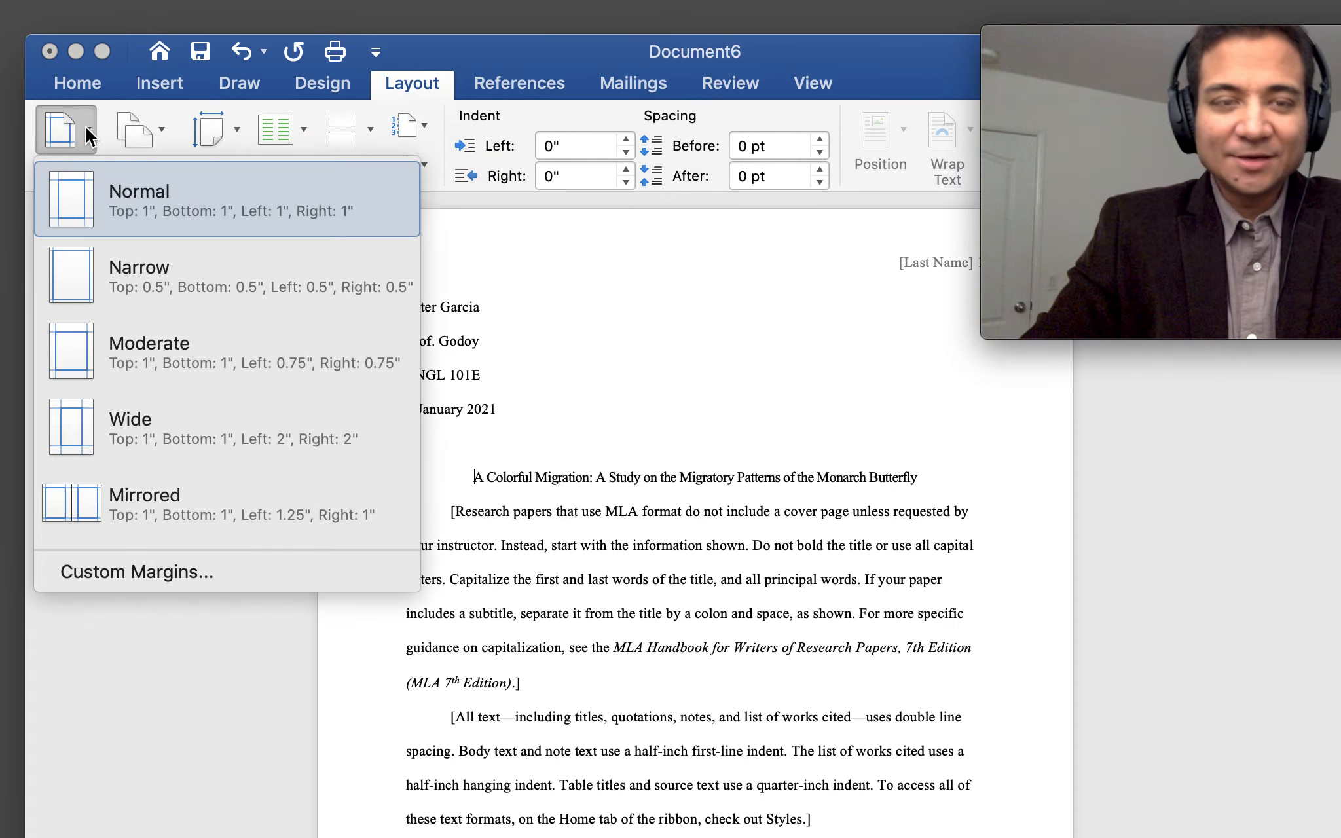
pyautogui.click(156, 190)
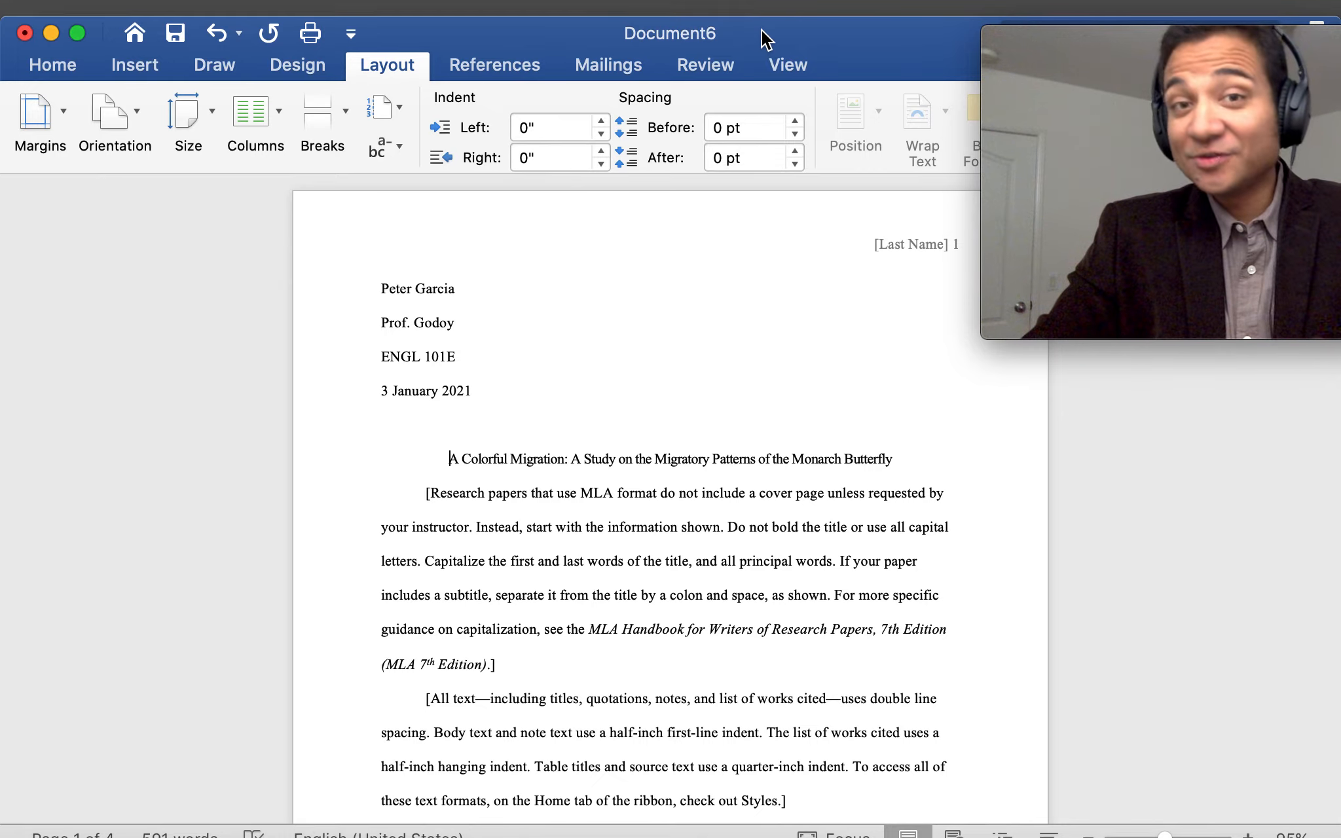
# Scroll through the paper's pages down to the Works Cited page
pyautogui.doubleClick(643, 459)
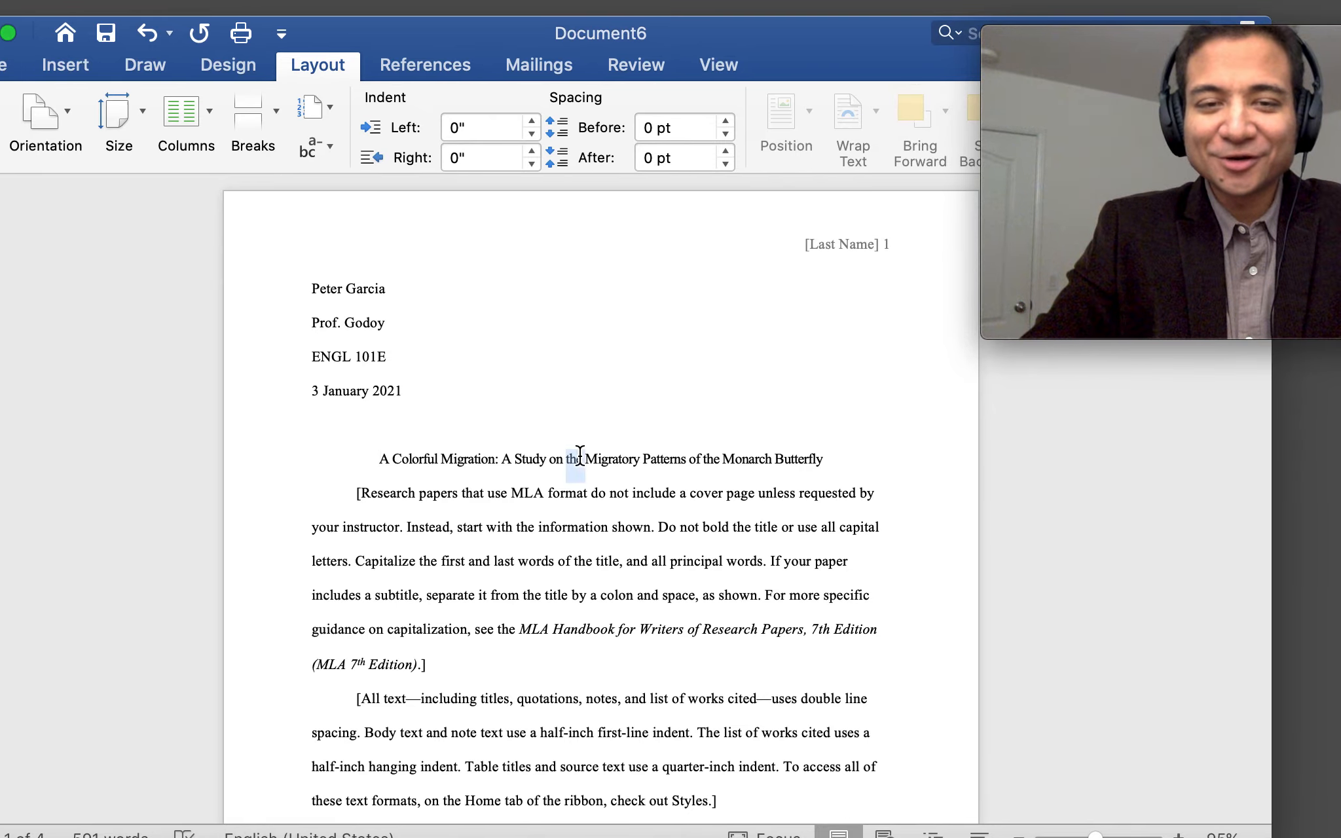
pyautogui.scroll(-20, 576, 571)
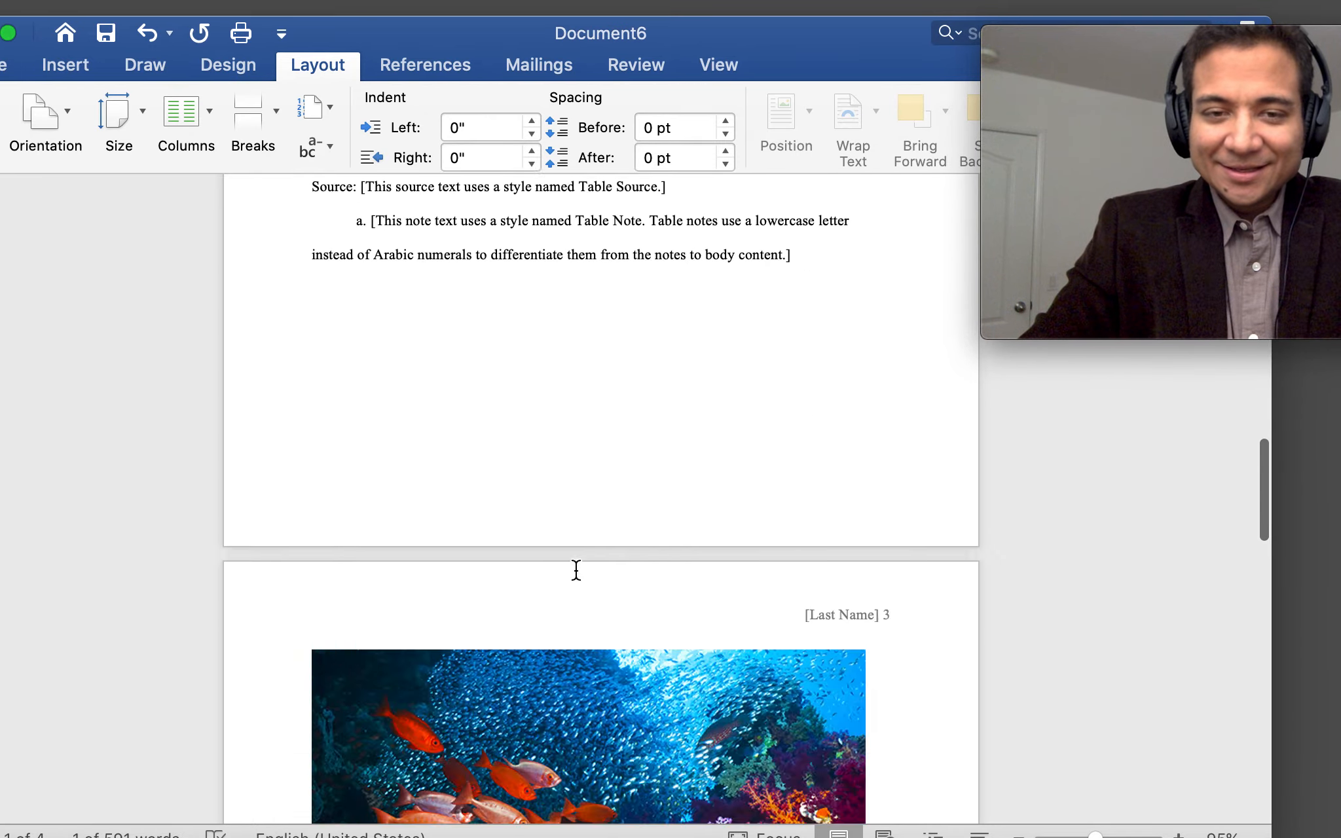
pyautogui.scroll(-10, 577, 571)
pyautogui.scroll(2, 575, 568)
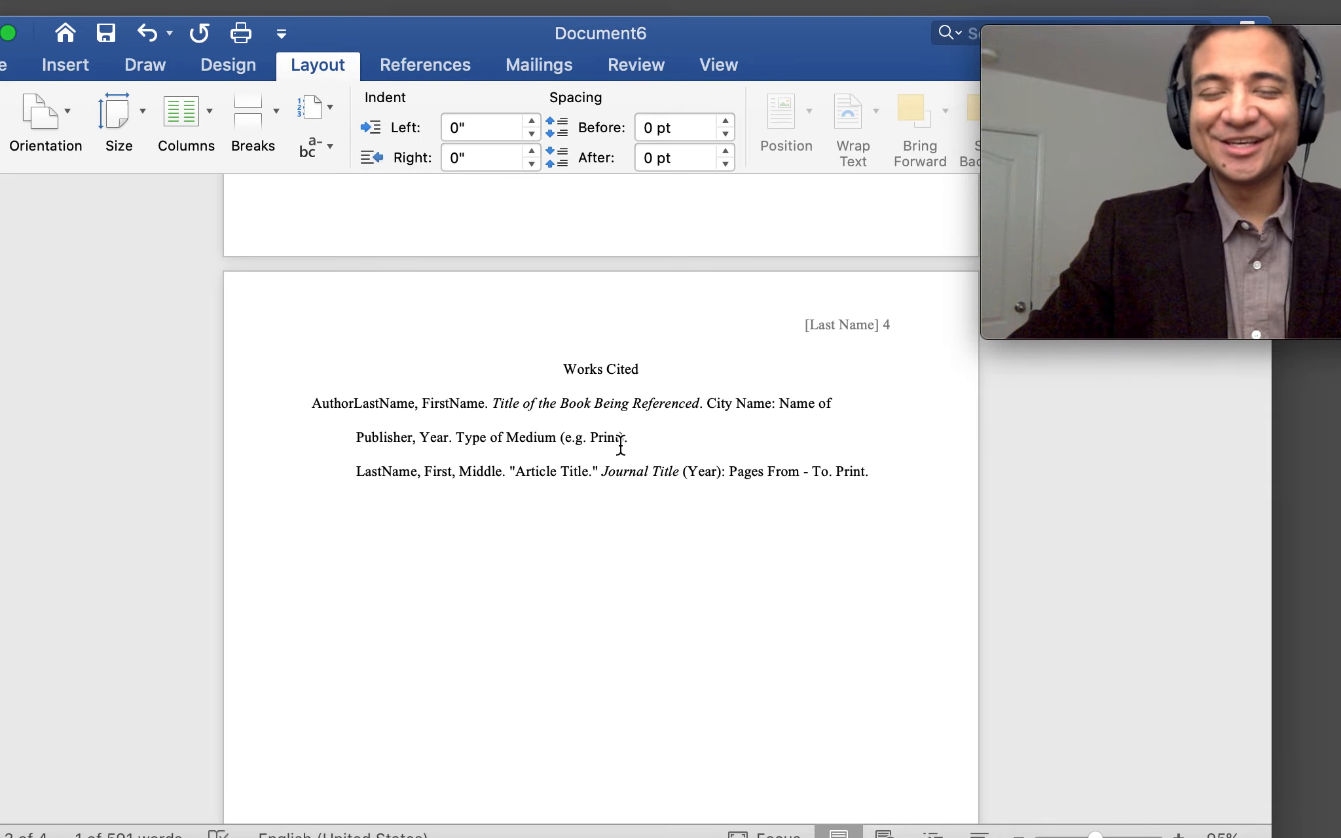
# Move the Word window aside and minimize it
pyautogui.moveTo(755, 36); pyautogui.dragTo(934, 87)
pyautogui.click(160, 84)
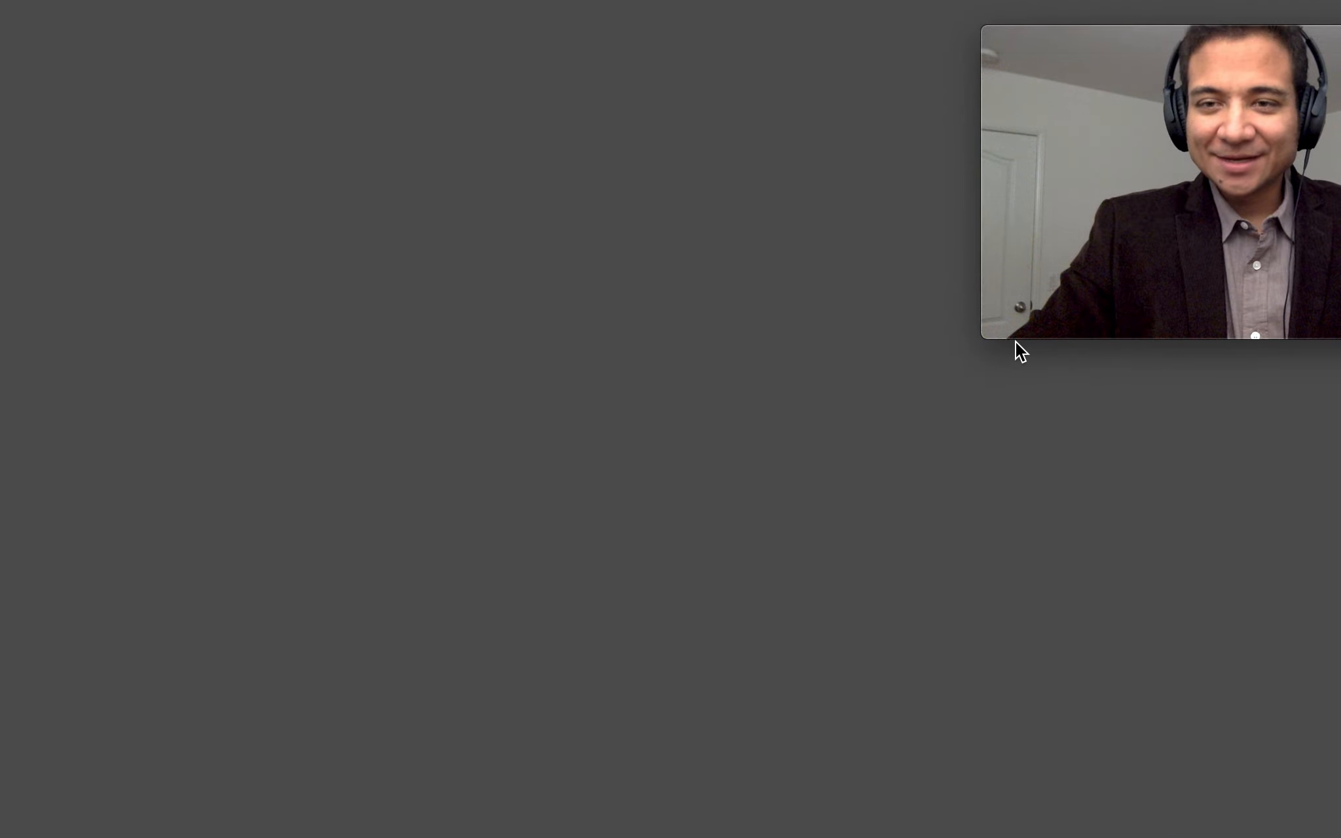
pyautogui.moveTo(986, 337)
pyautogui.moveTo(987, 337); pyautogui.dragTo(401, 665)
pyautogui.moveTo(1194, 41); pyautogui.dragTo(925, 41)
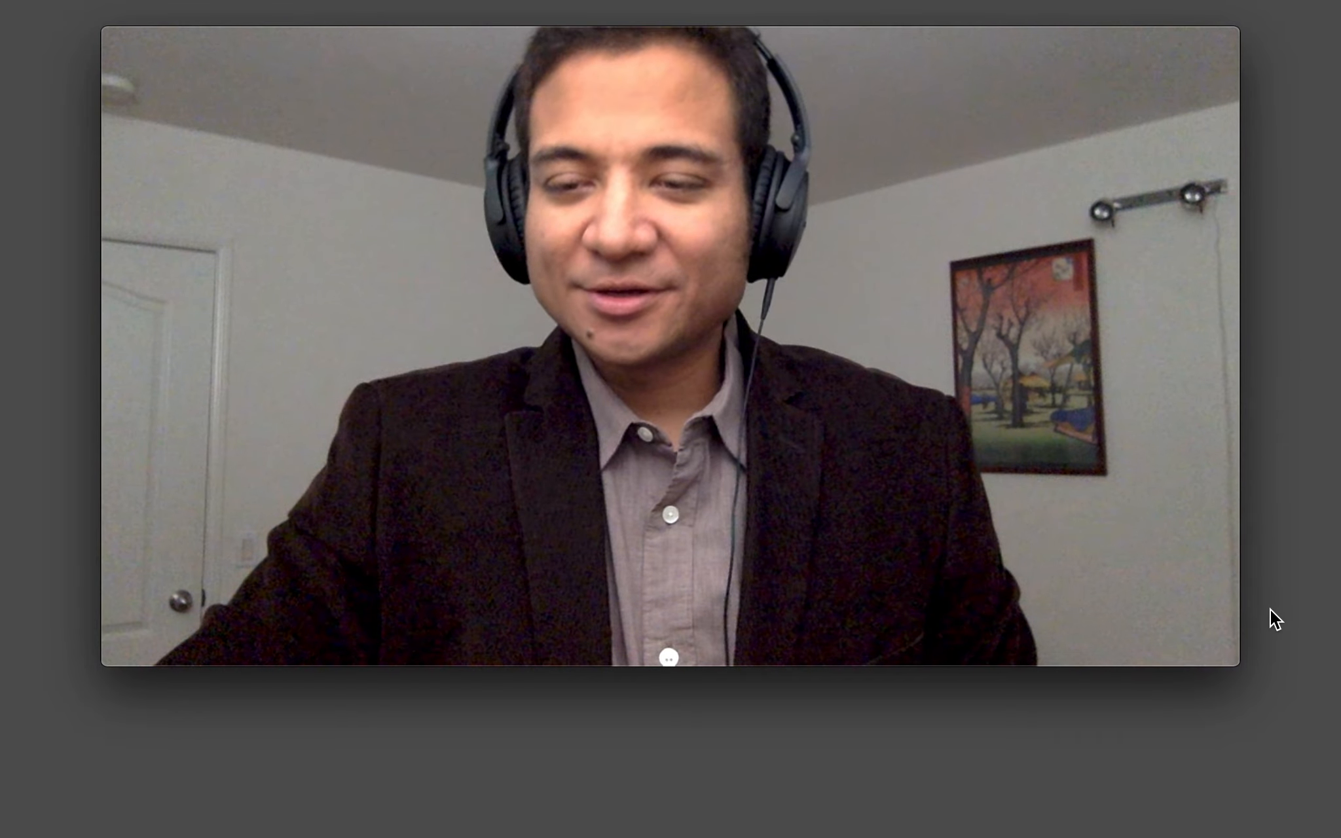